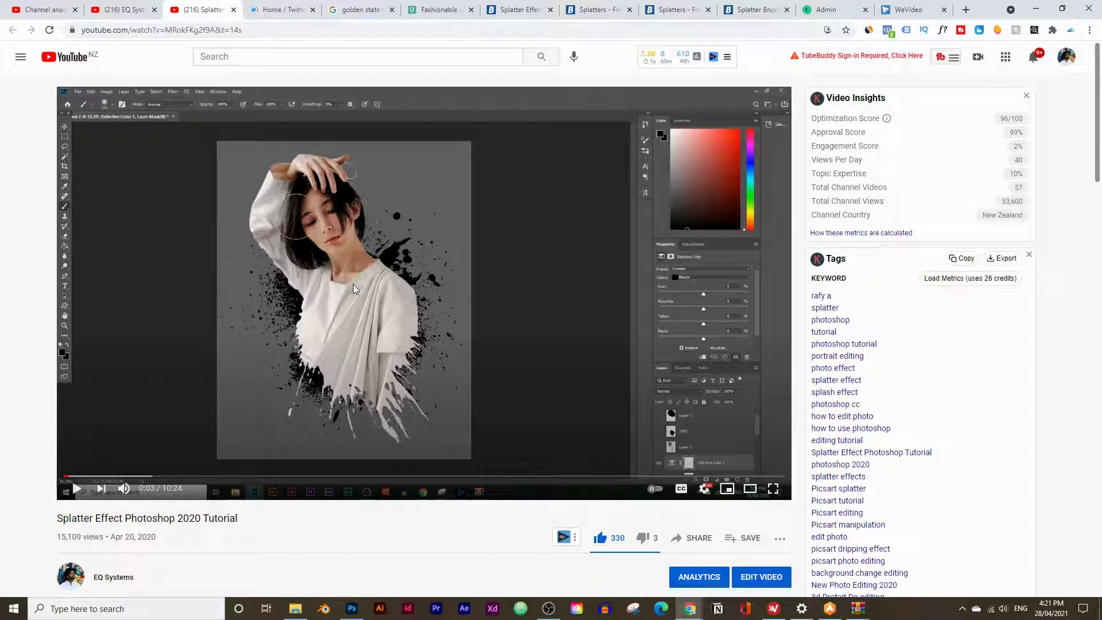
- Switch to Photoshop and toggle the visibility of the woman jumping copy 2 layer in the finished composition
left_click(353, 610)
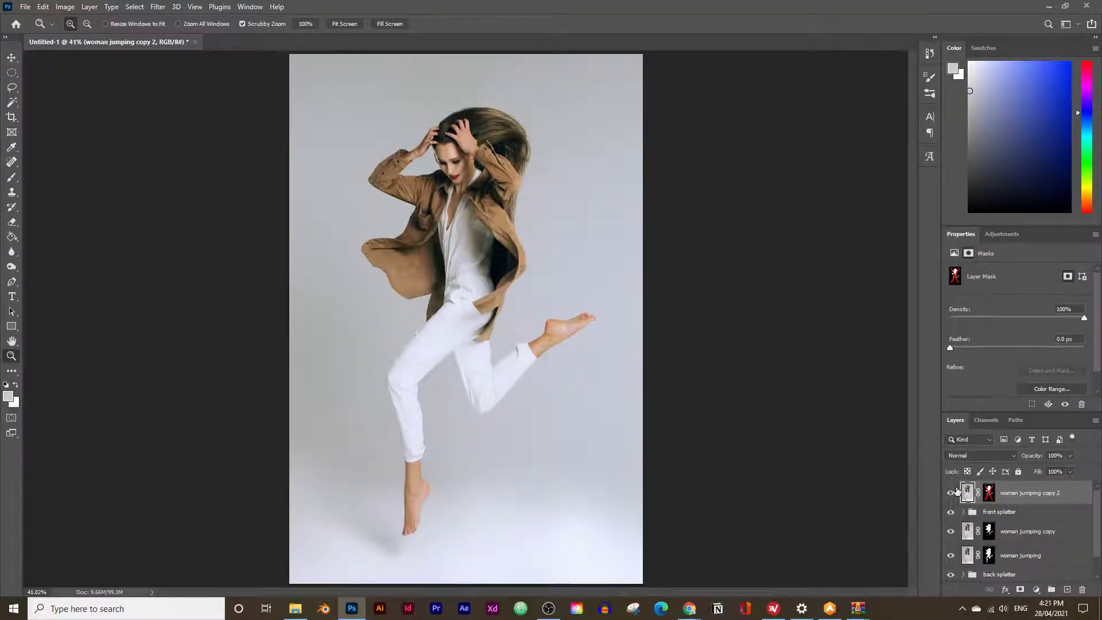
left_click(952, 496)
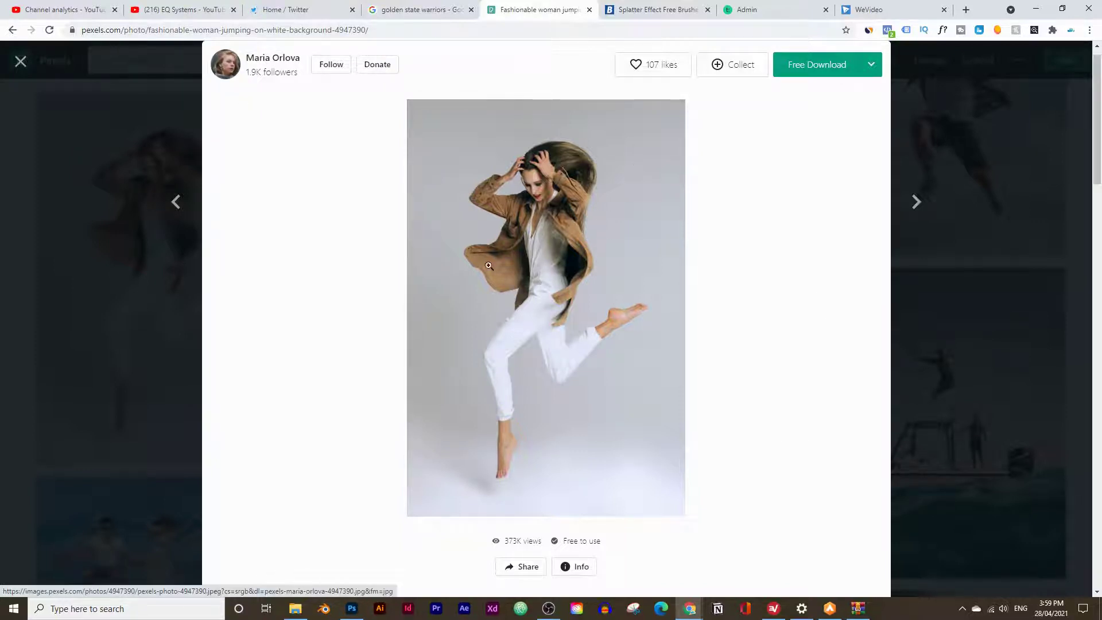
- Copy the jumping woman photo from the Pexels page and switch to Photoshop
right_click(467, 202)
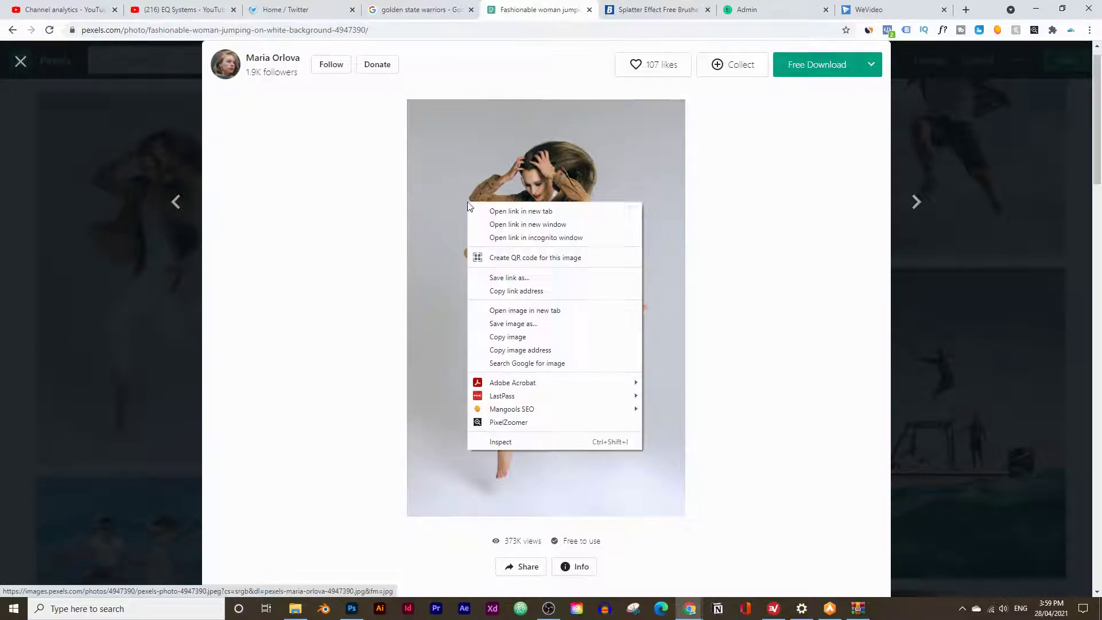
left_click(505, 340)
key("alt+Tab")
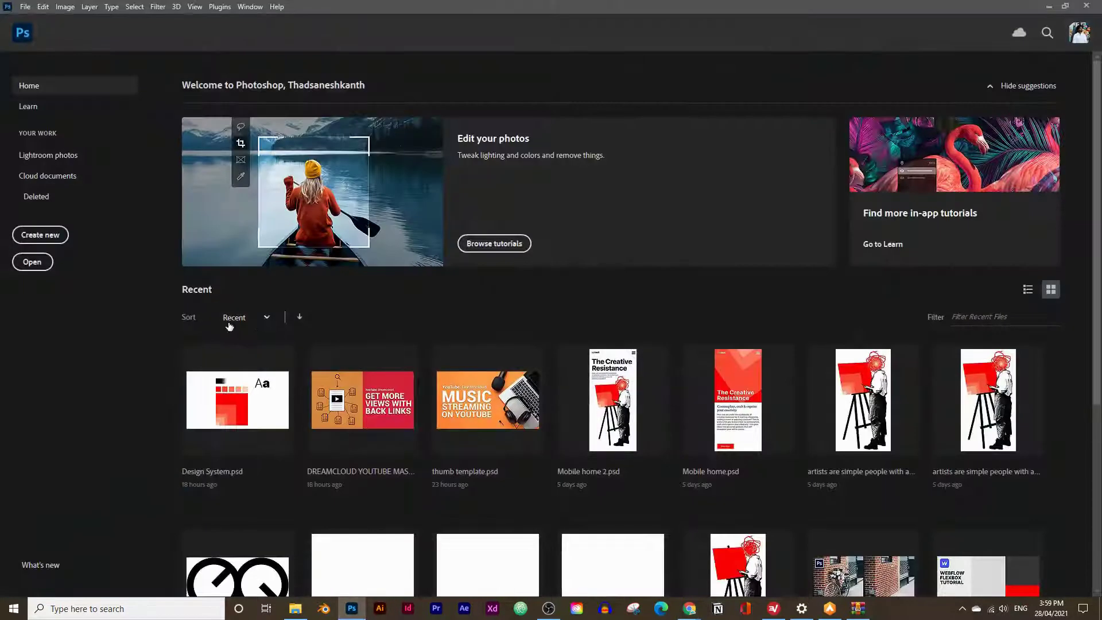
- Create a 1500 × 2250 px, 72 ppi RGB document with a white background and paste the copied photo into it
left_click(40, 234)
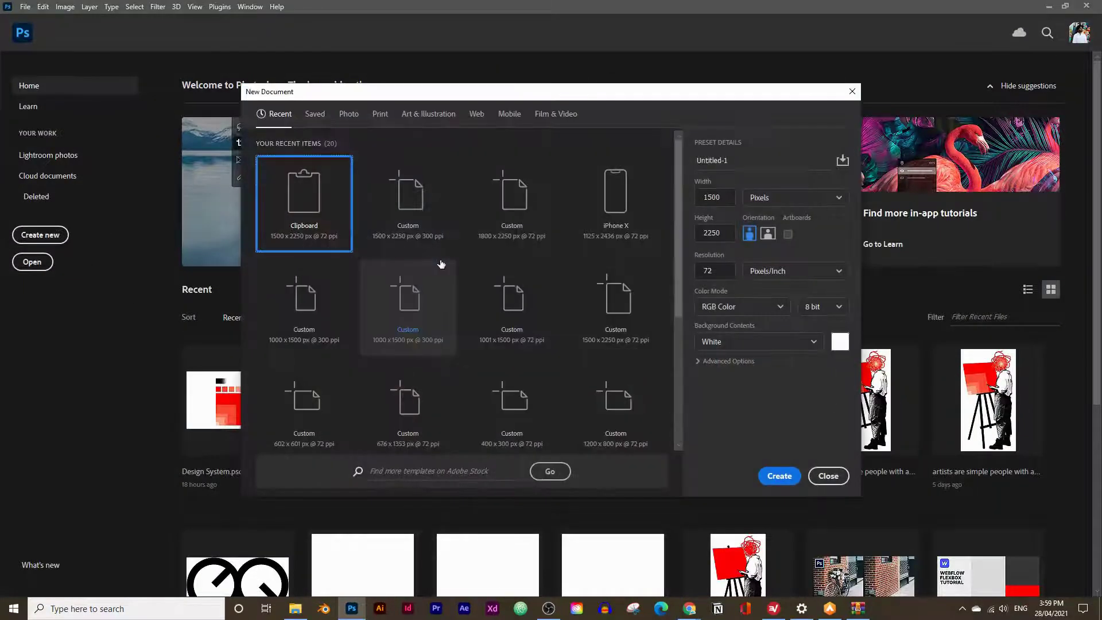
left_click(23, 7)
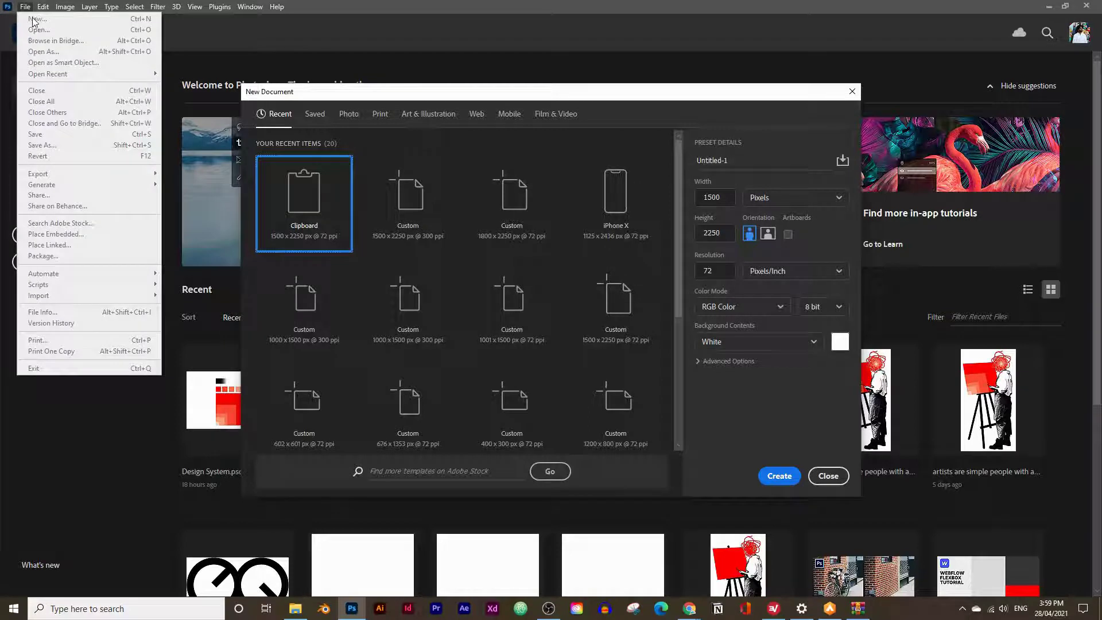
left_click(738, 287)
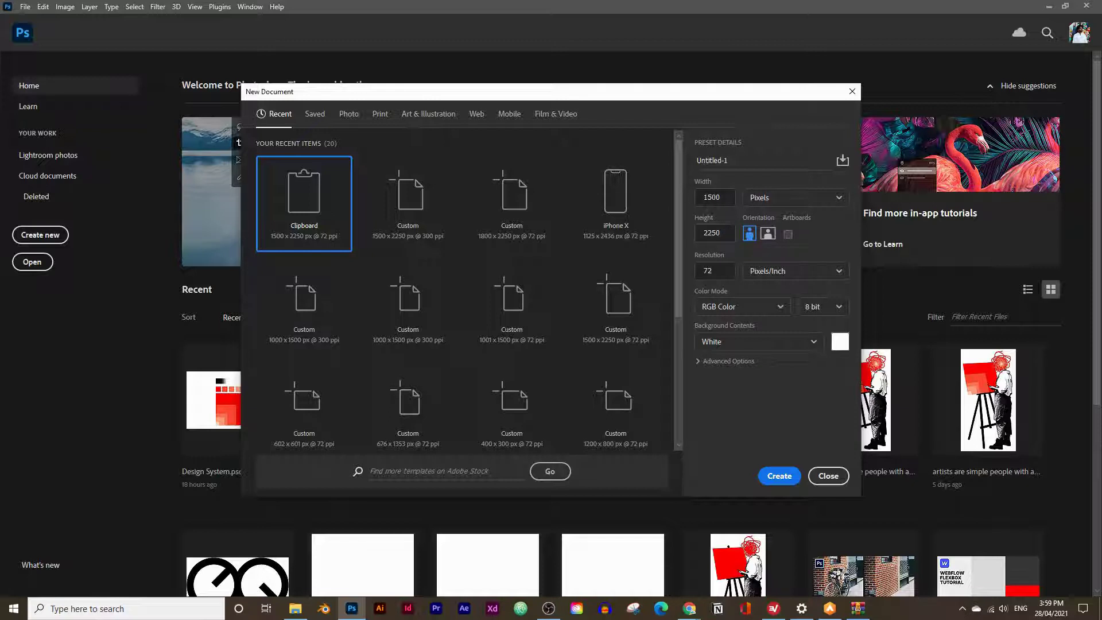
double_click(725, 202)
double_click(717, 232)
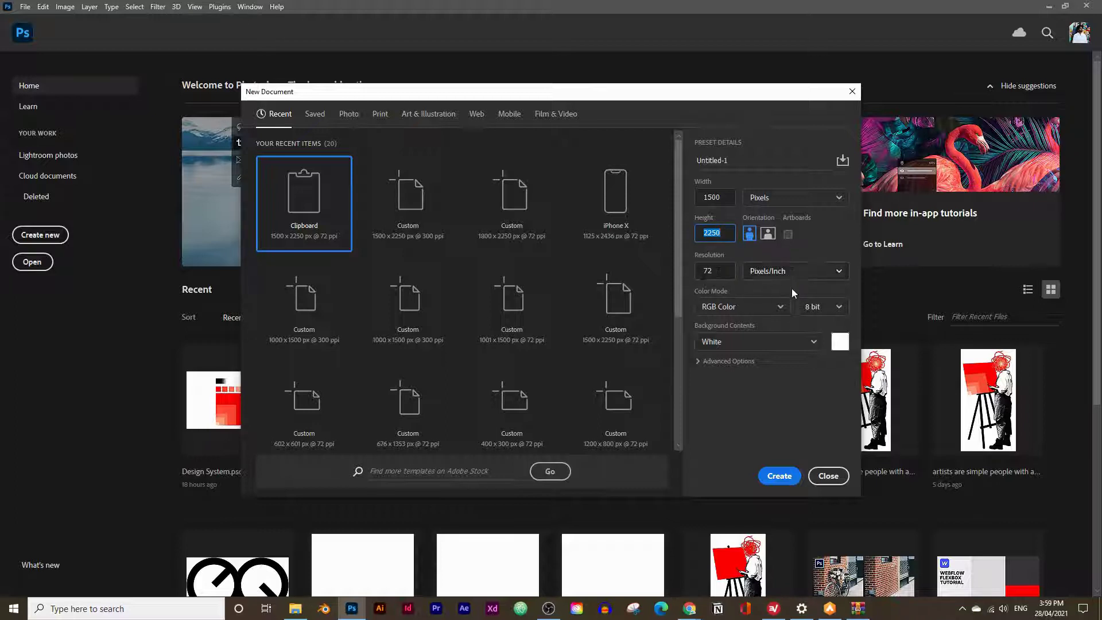
left_click(754, 308)
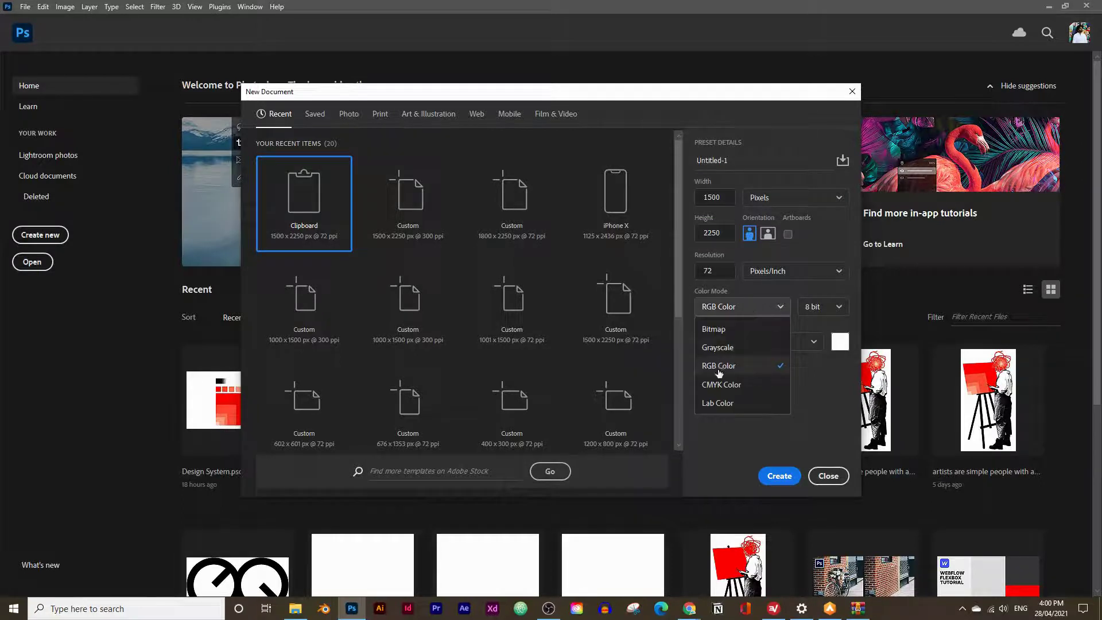
left_click(815, 323)
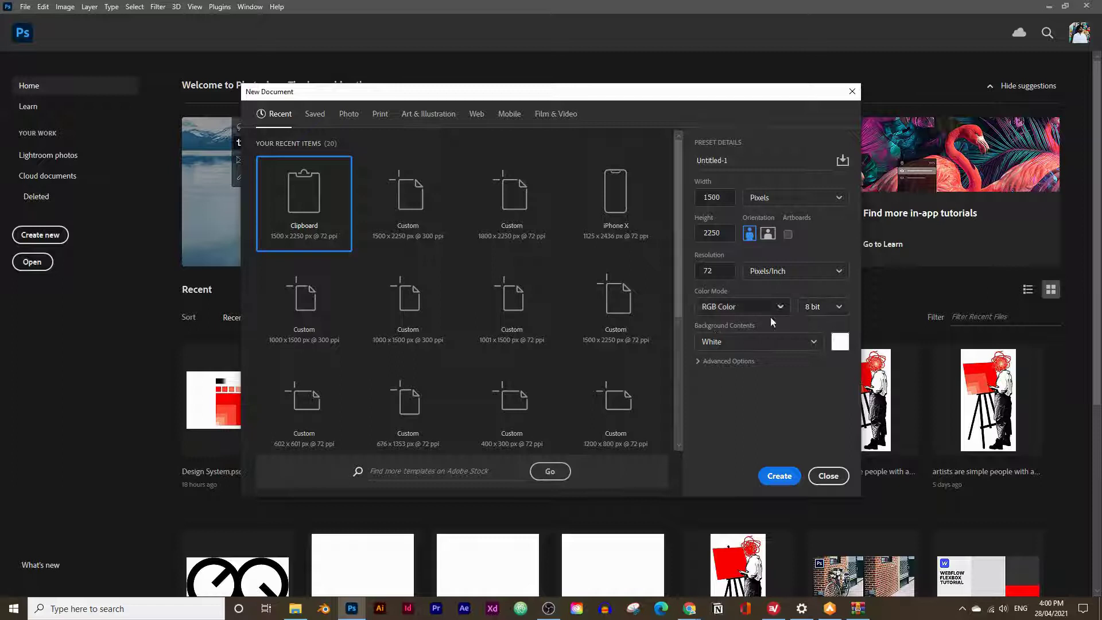
left_click(722, 362)
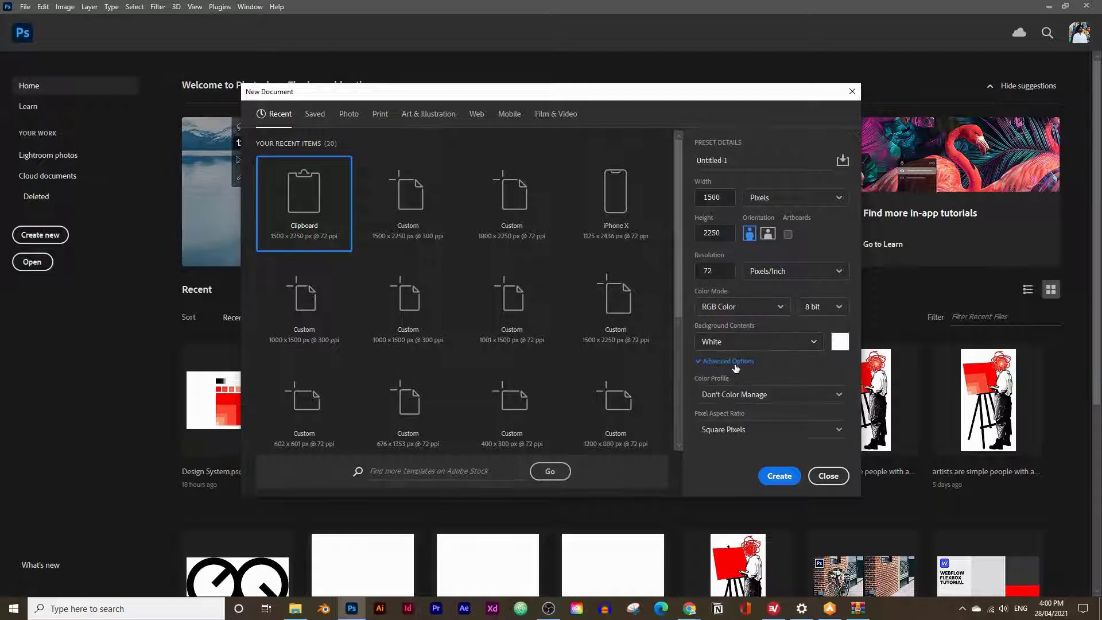
left_click(782, 475)
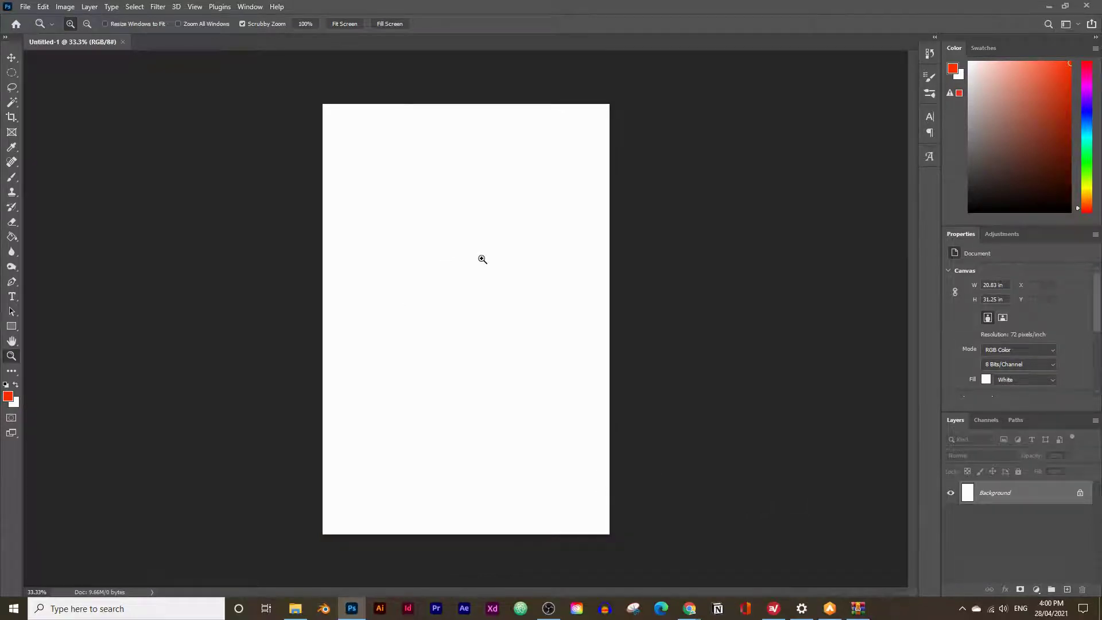
left_click_drag(482, 266, 482, 261)
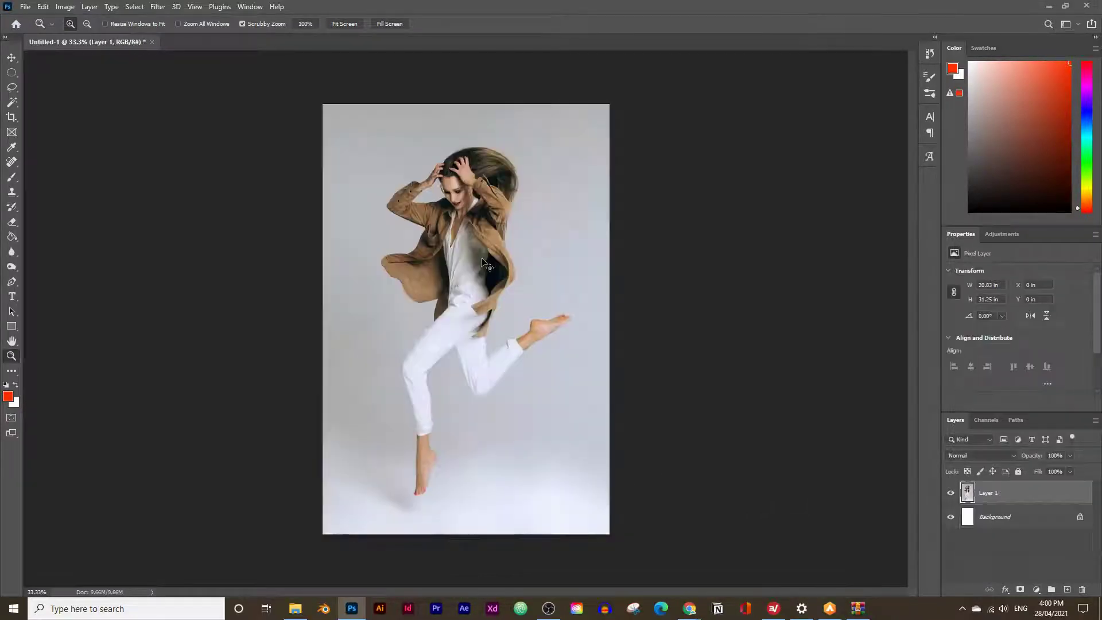
left_click(43, 7)
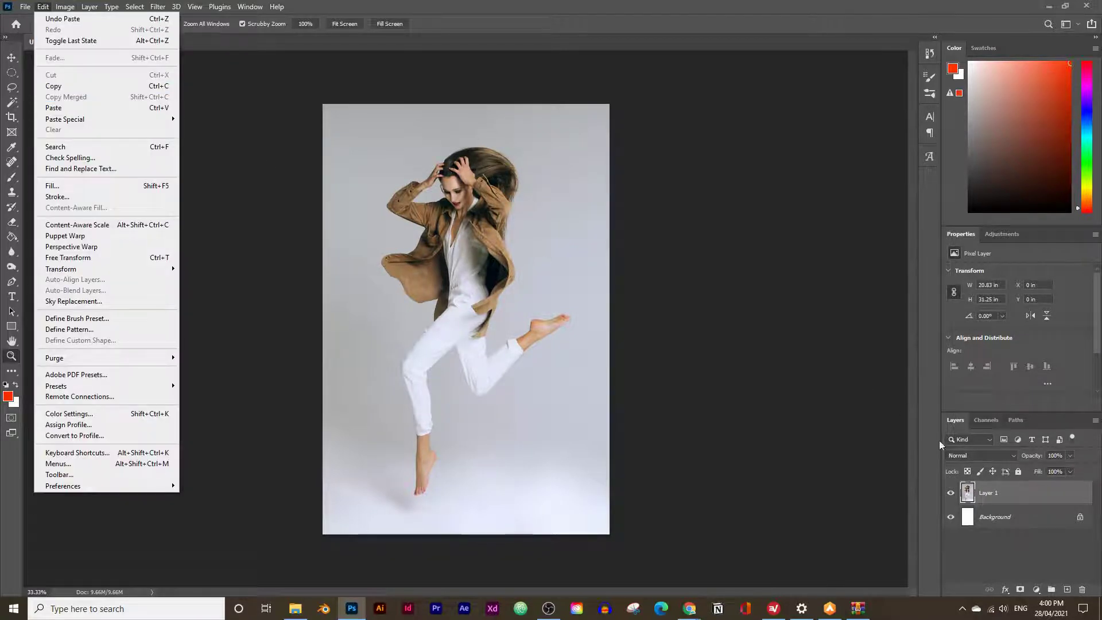
left_click(1014, 559)
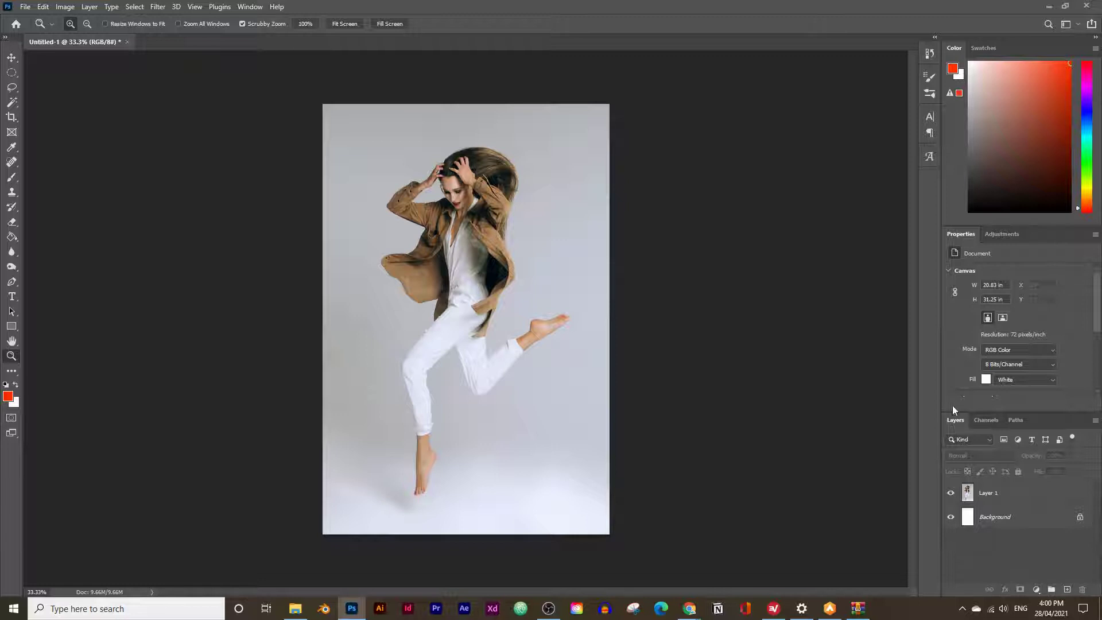
left_click(251, 7)
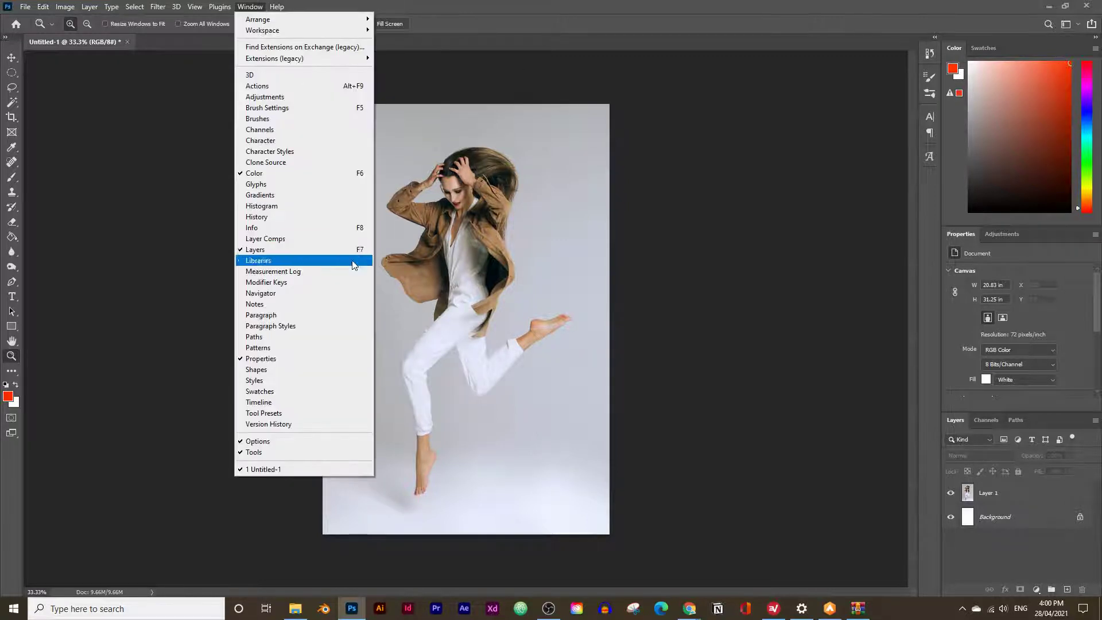
left_click(980, 562)
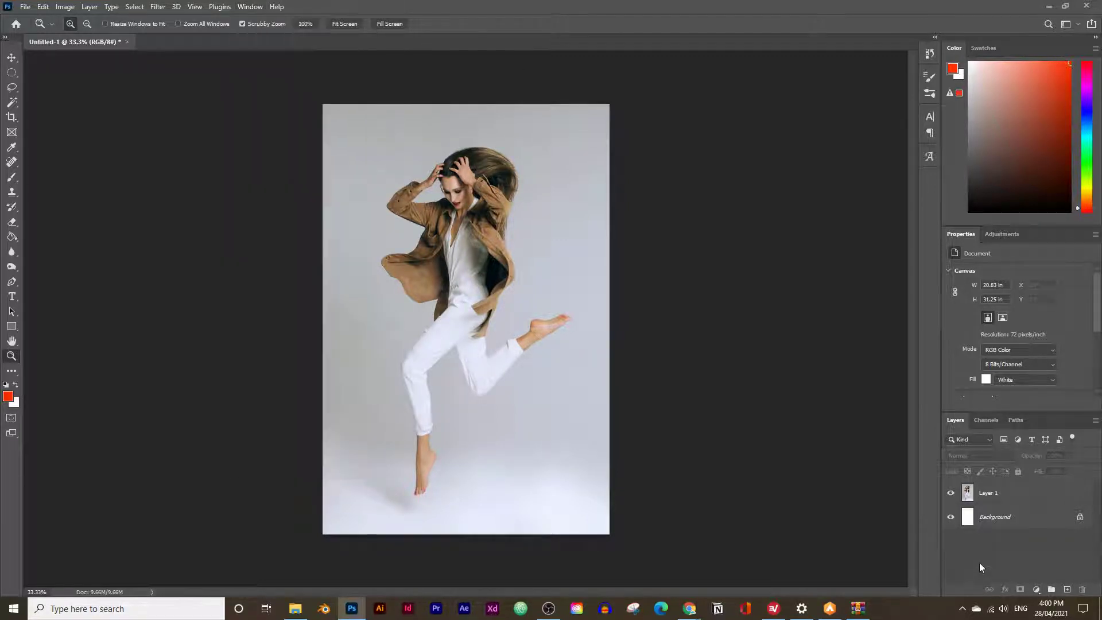
- Rename the pasted photo's layer as woman jumping
double_click(992, 502)
type("Mo")
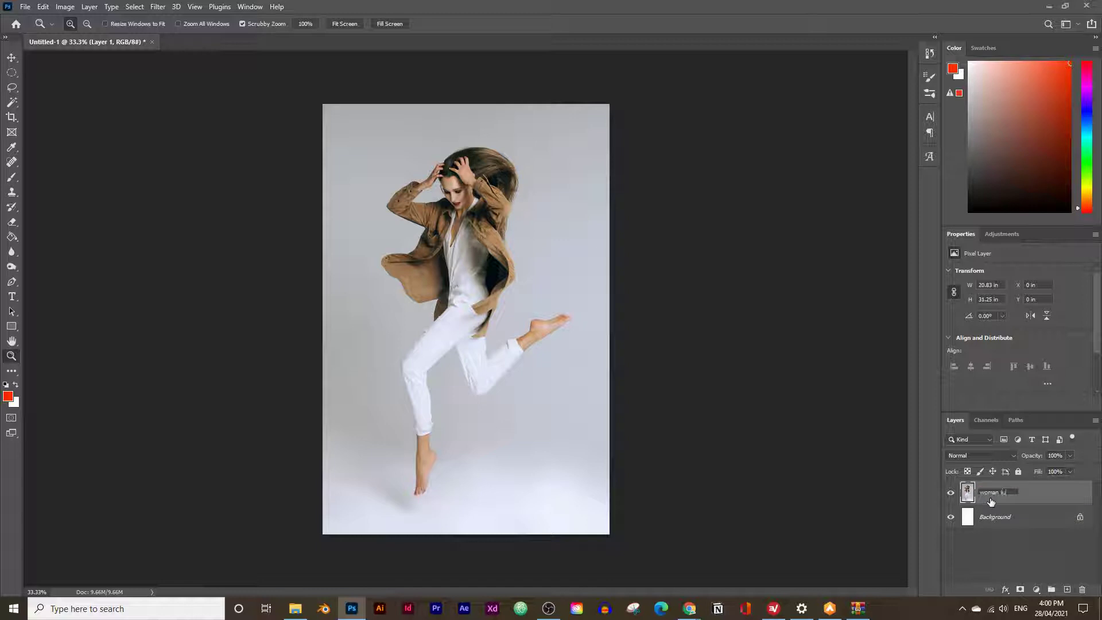
key("Return")
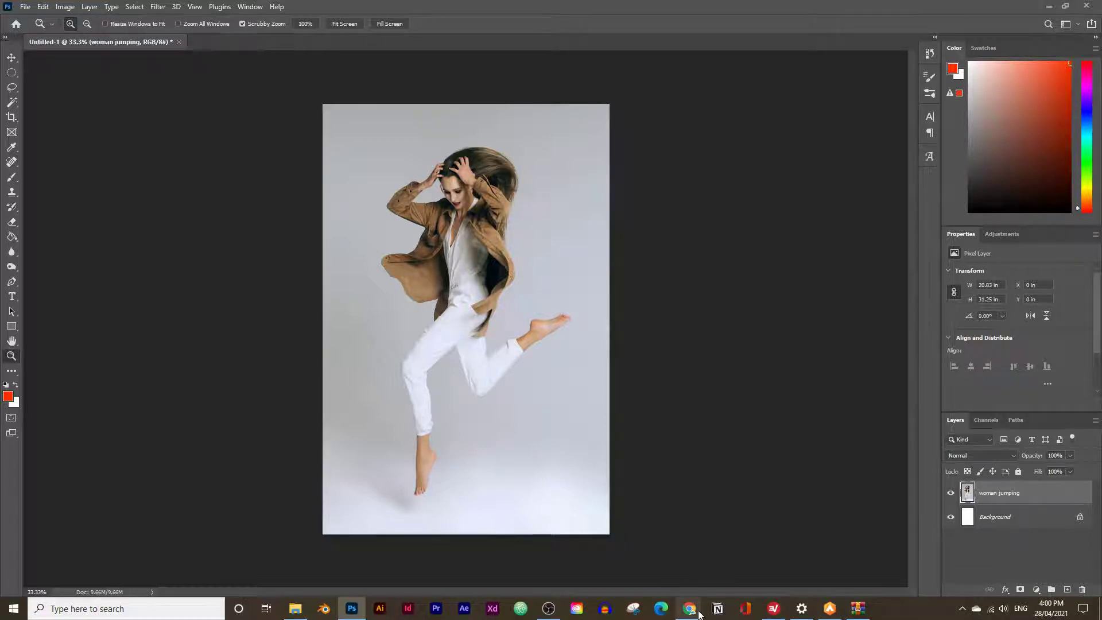
- Switch to Chrome and look through the free brush results for splatter effect on Brusheezy
mouse_move(693, 613)
left_click(660, 554)
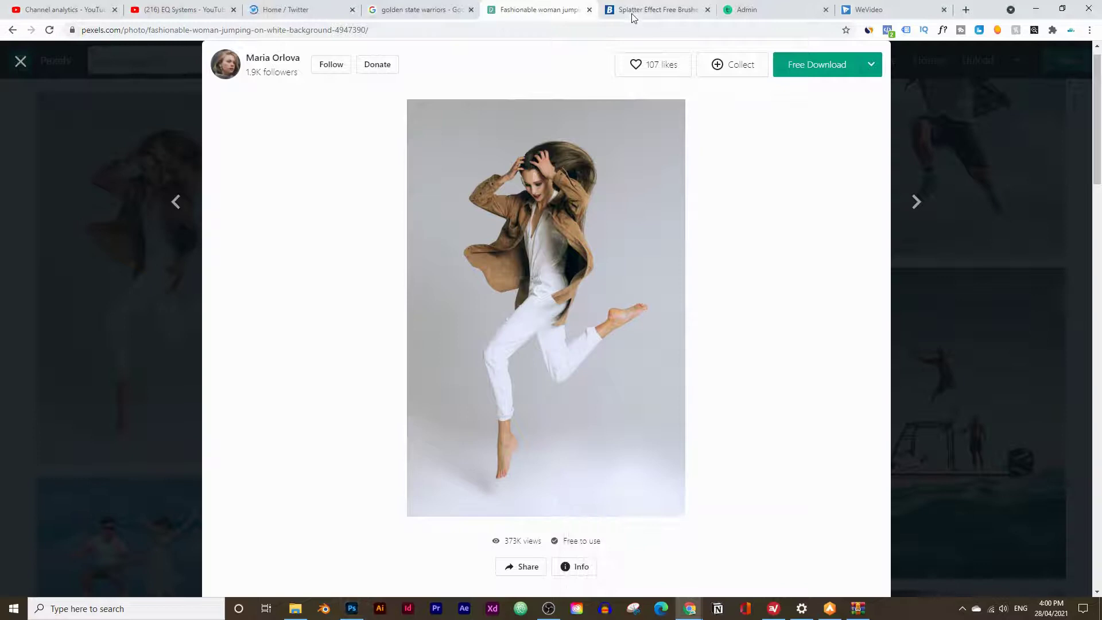
left_click(632, 11)
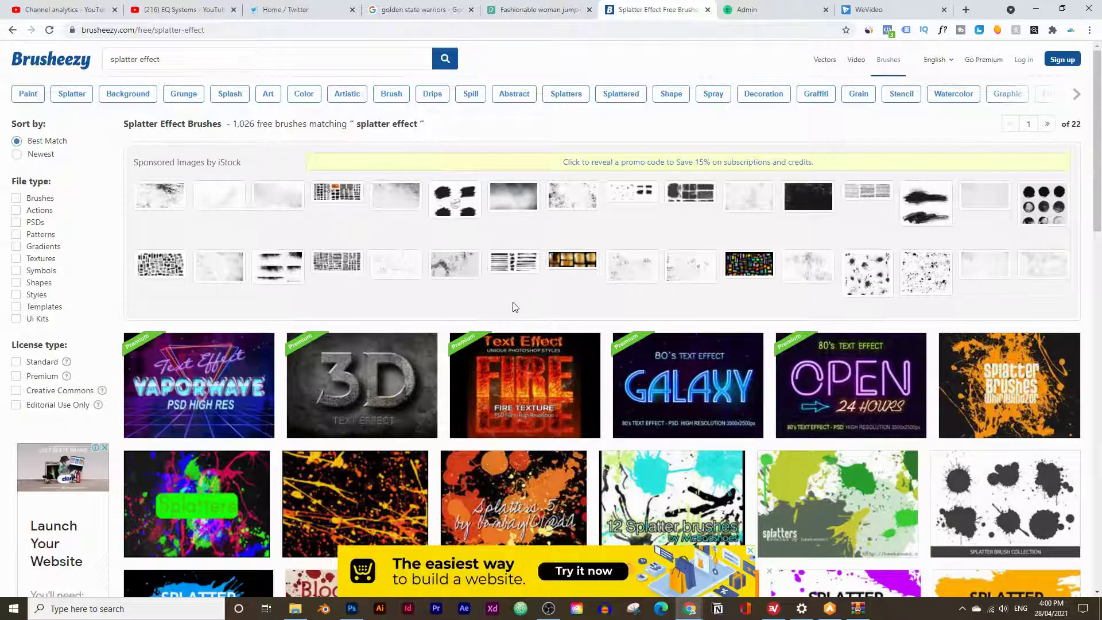
scroll(560, 319, "down", 1)
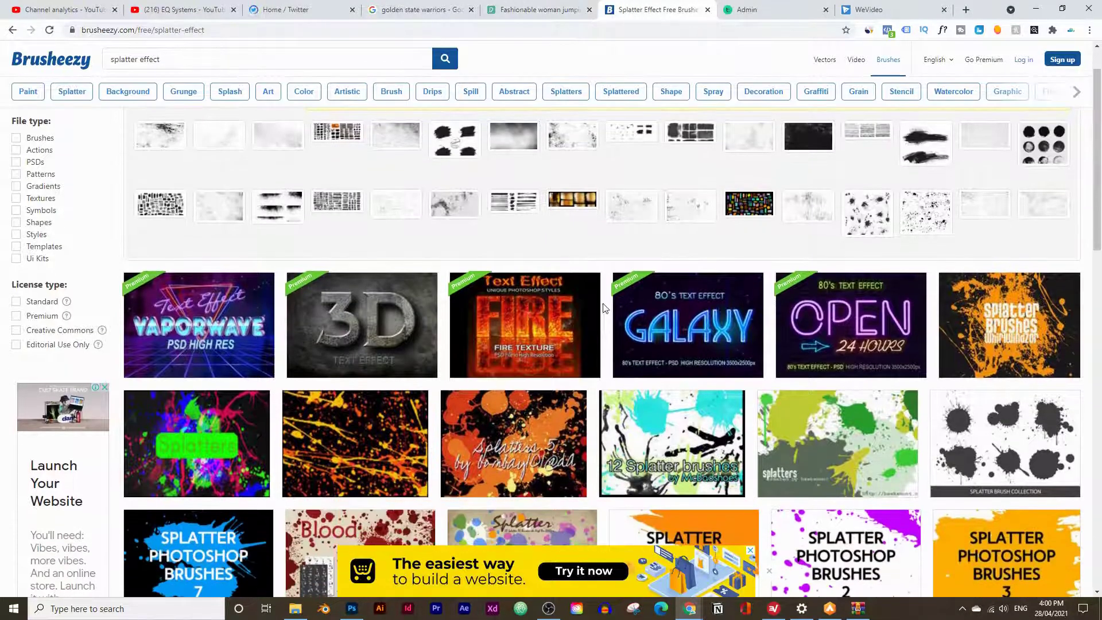
scroll(605, 310, "down", 2)
scroll(608, 311, "up", 2)
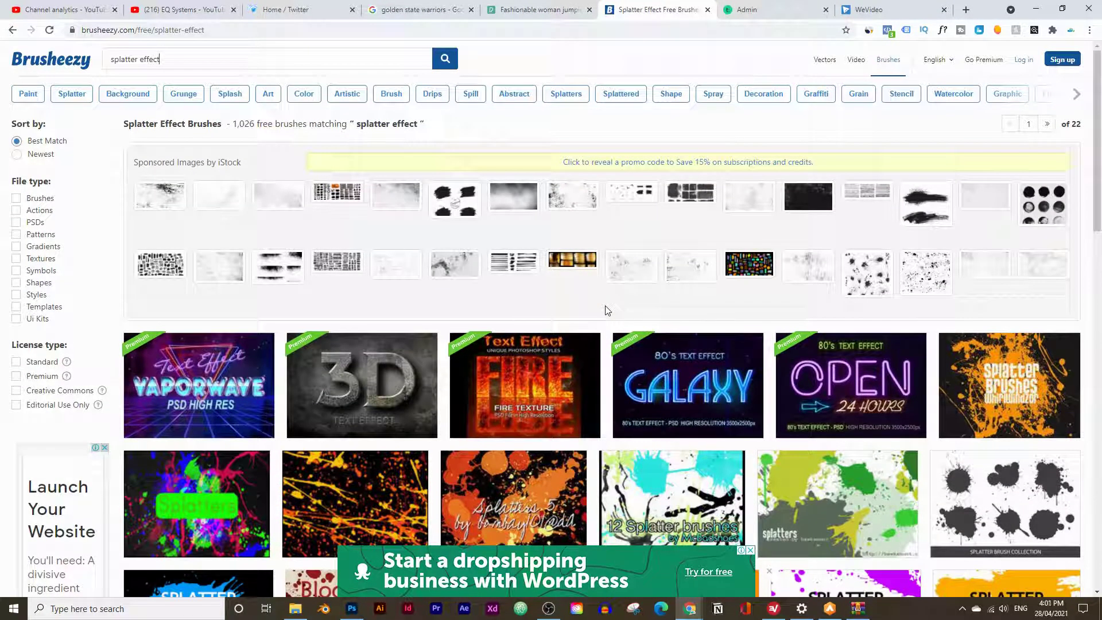
scroll(608, 311, "down", 4)
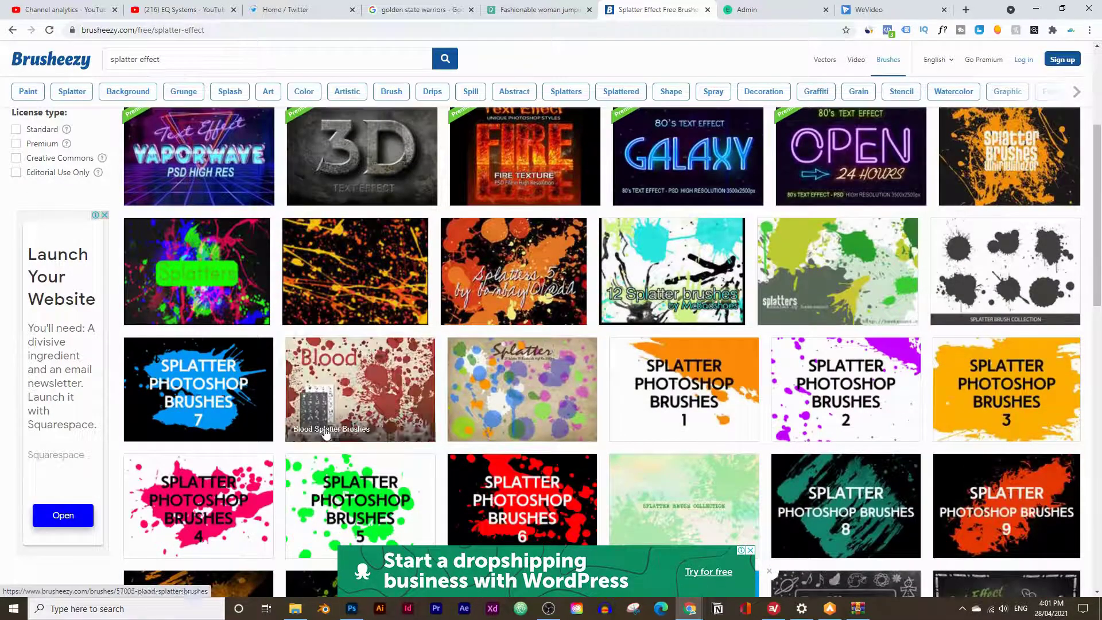
scroll(667, 448, "up", 1)
scroll(667, 447, "up", 2)
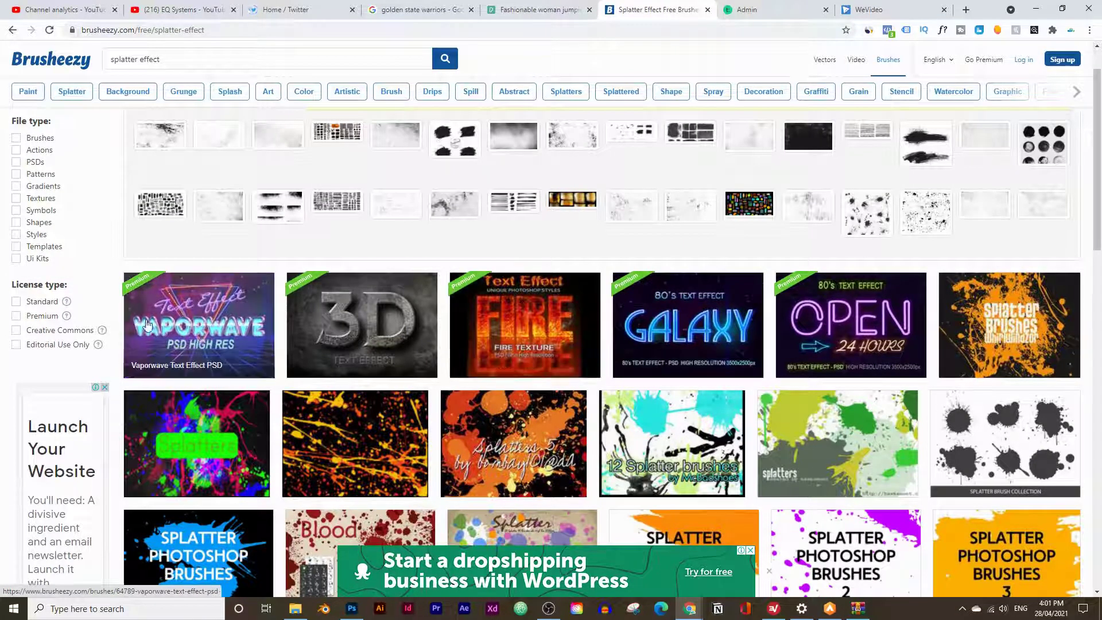
scroll(291, 368, "down", 2)
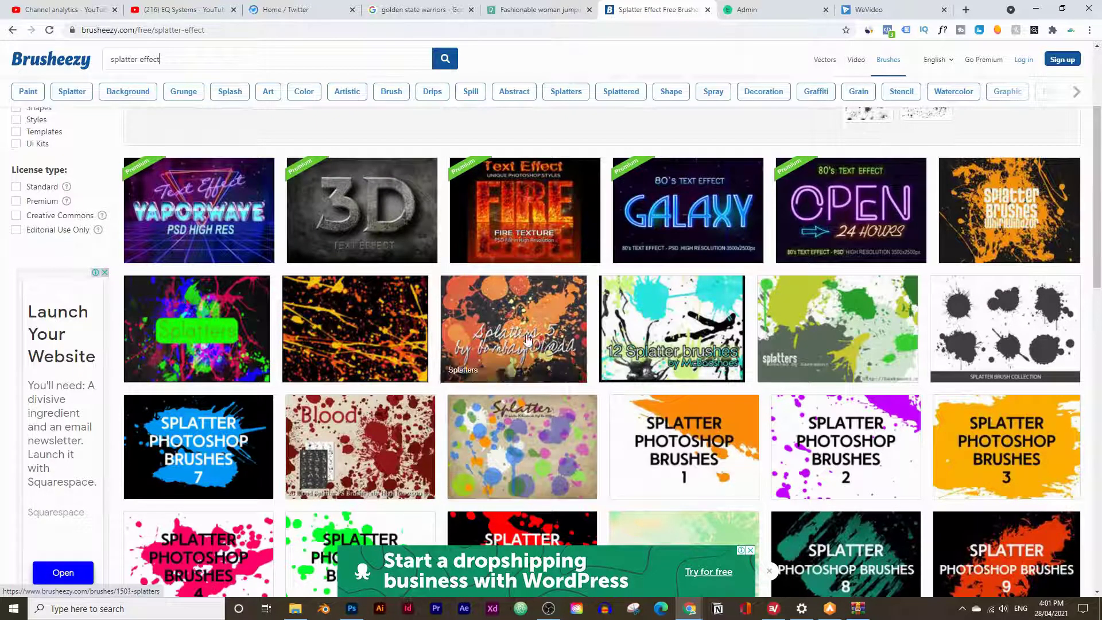
- Open the Splatters 5, green splatters and Splatter Brush Collection pages in separate tabs, and bring up the Splatters 5 page
middle_click(457, 315)
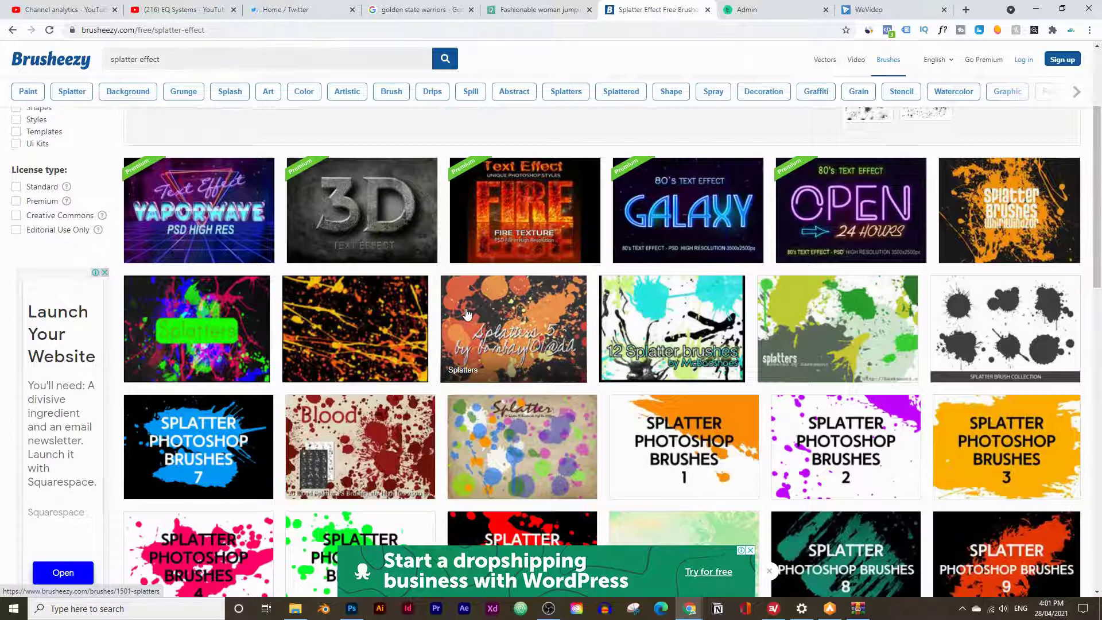
middle_click(818, 310)
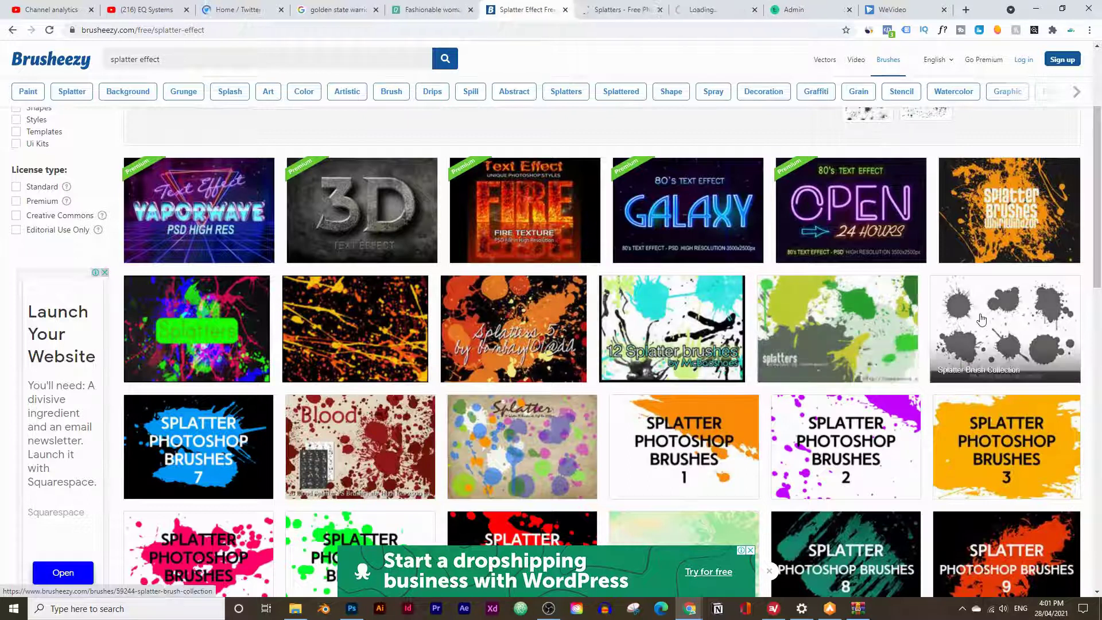
left_click(577, 8)
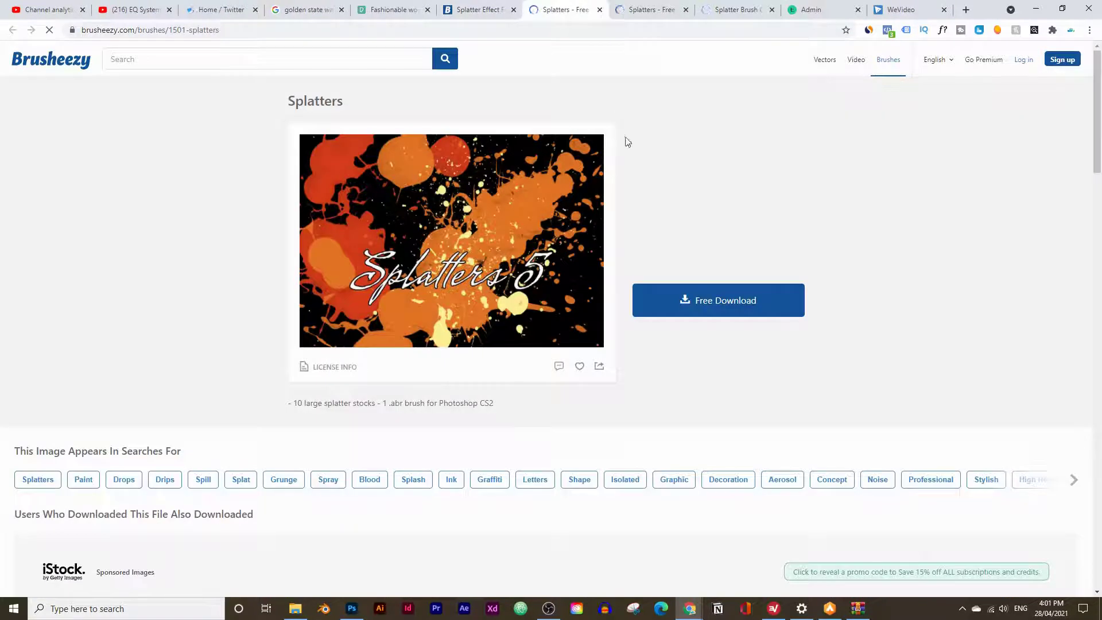
- Download the free Splatters 5 brush set and open the bombay101_s5_brush_abr.zip archive in WinRAR
left_click(684, 310)
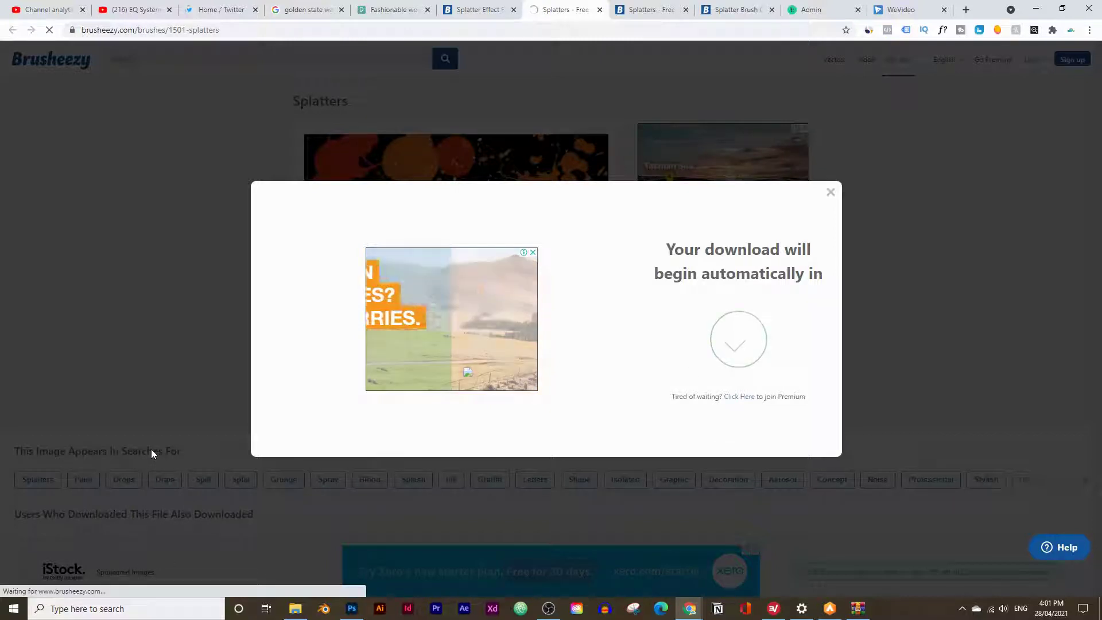
left_click(49, 580)
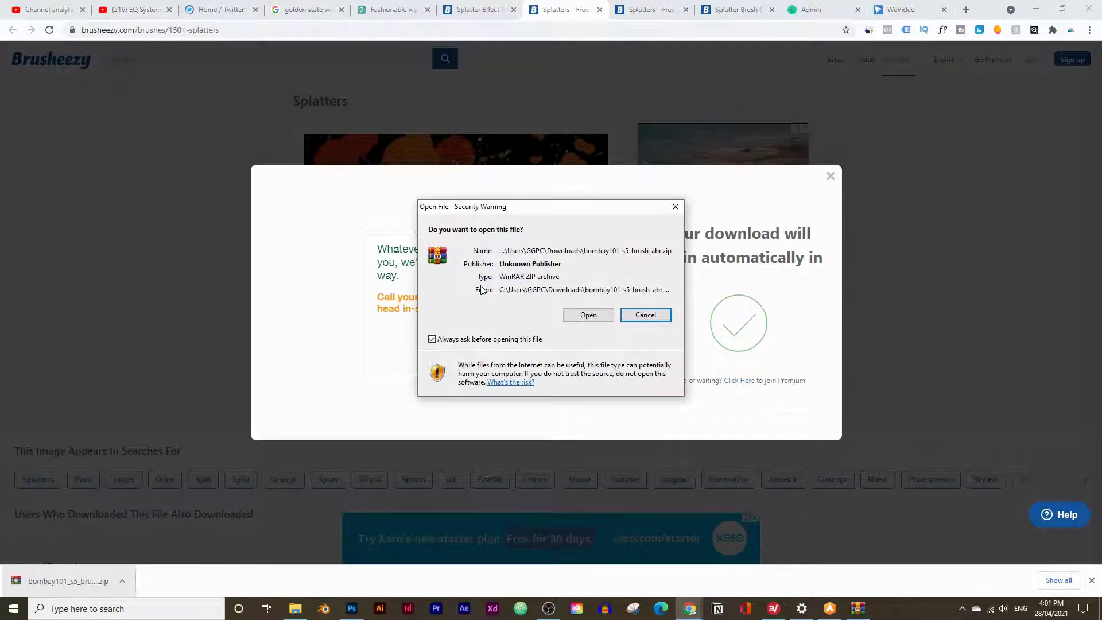
left_click(570, 316)
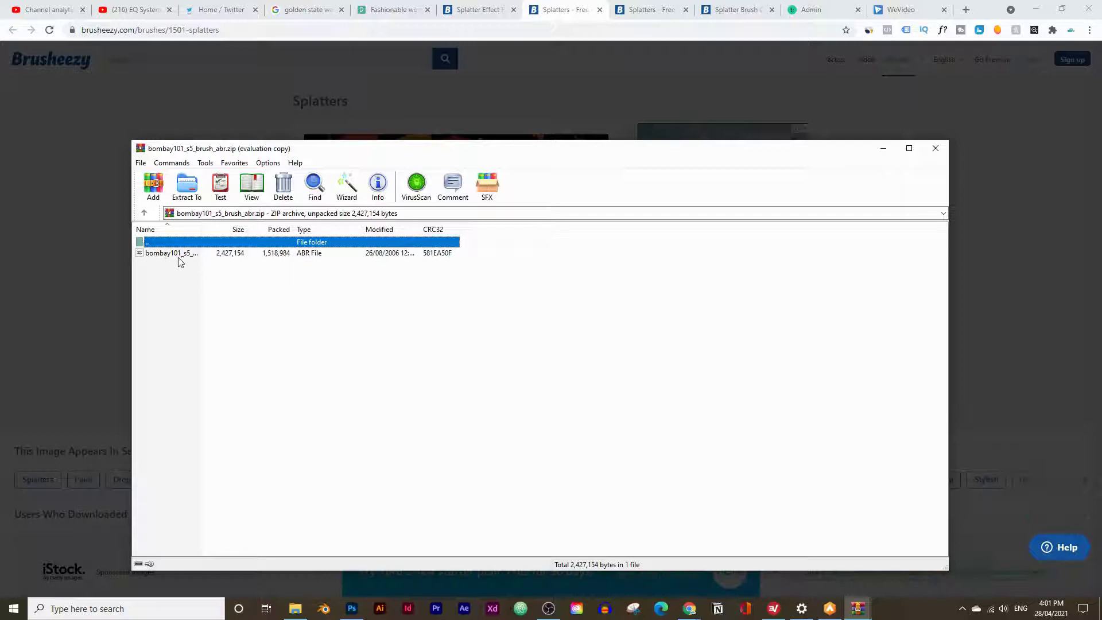
- Dismiss the WinRAR licence notice, load the archive's ABR brush file into Photoshop, and minimize Photoshop
left_click(156, 256)
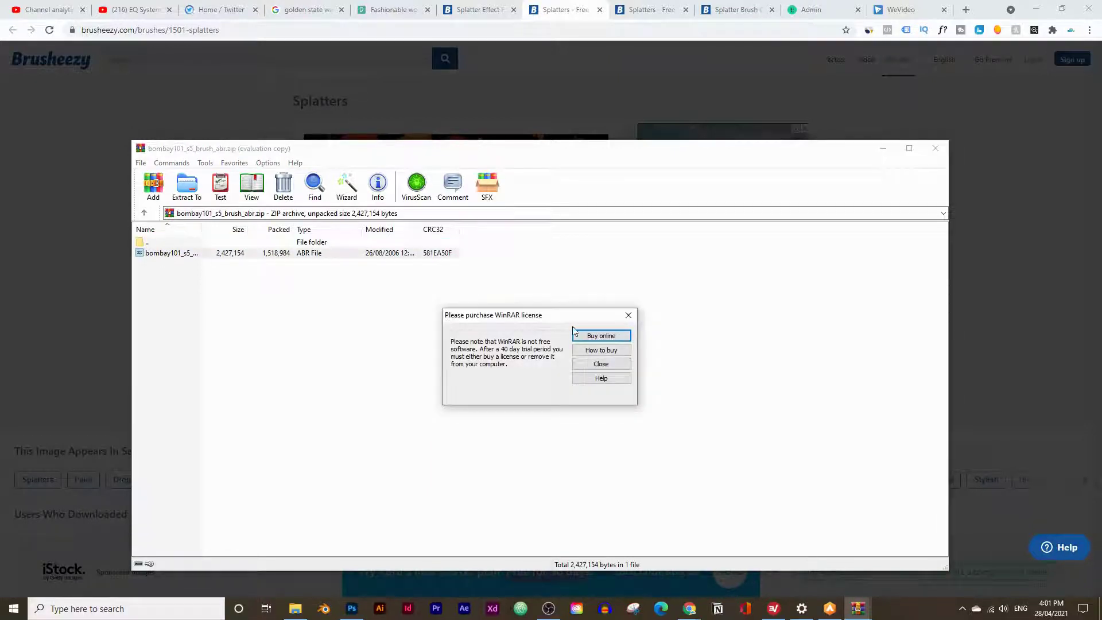
left_click(635, 316)
double_click(160, 252)
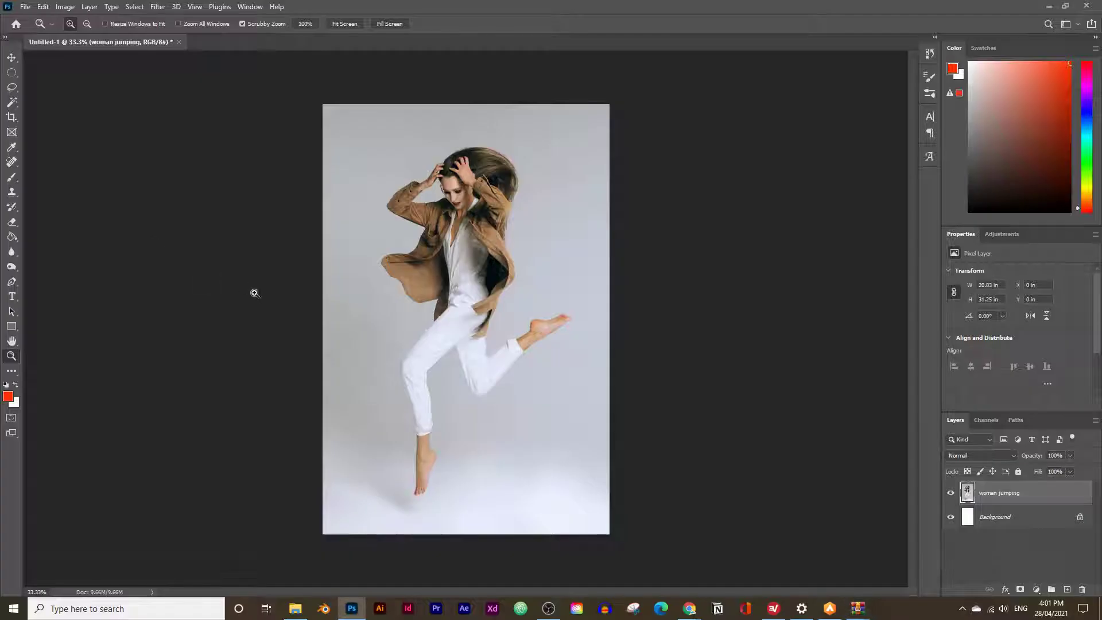
left_click(1050, 8)
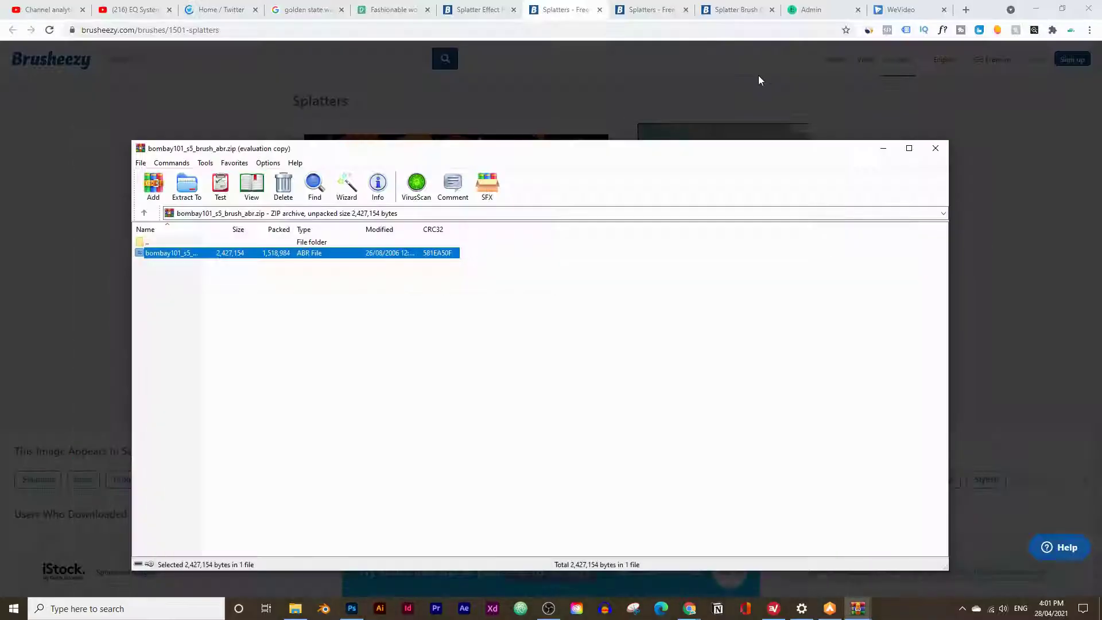
- Download the free green Splatters and Splatter Brush Collection sets, then browse the splatter effect results while they download
left_click(651, 9)
left_click(724, 300)
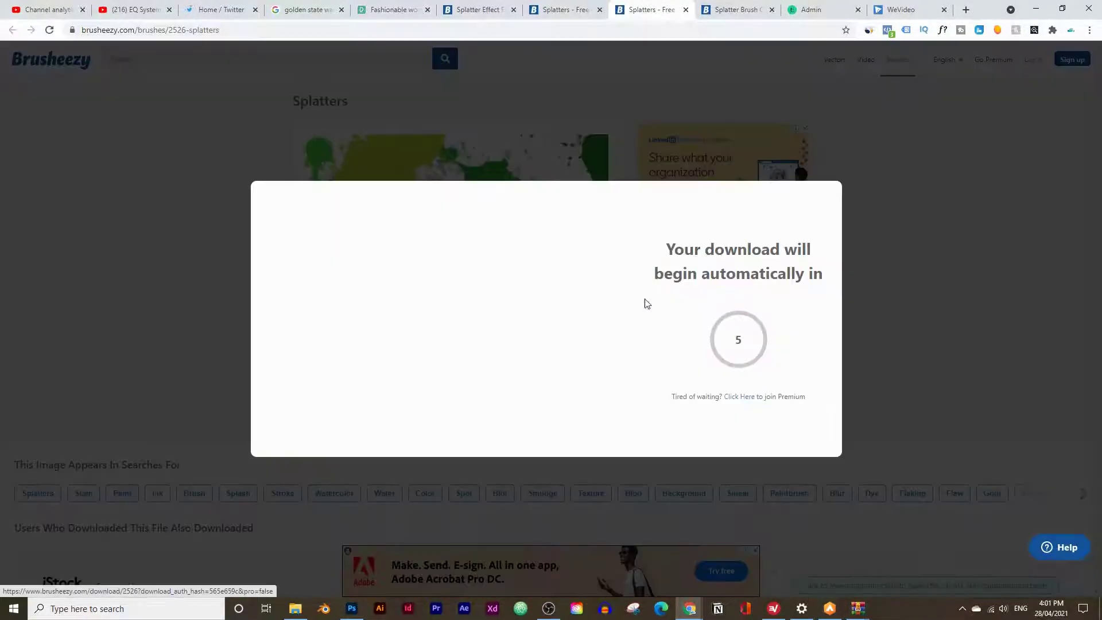
left_click(759, 5)
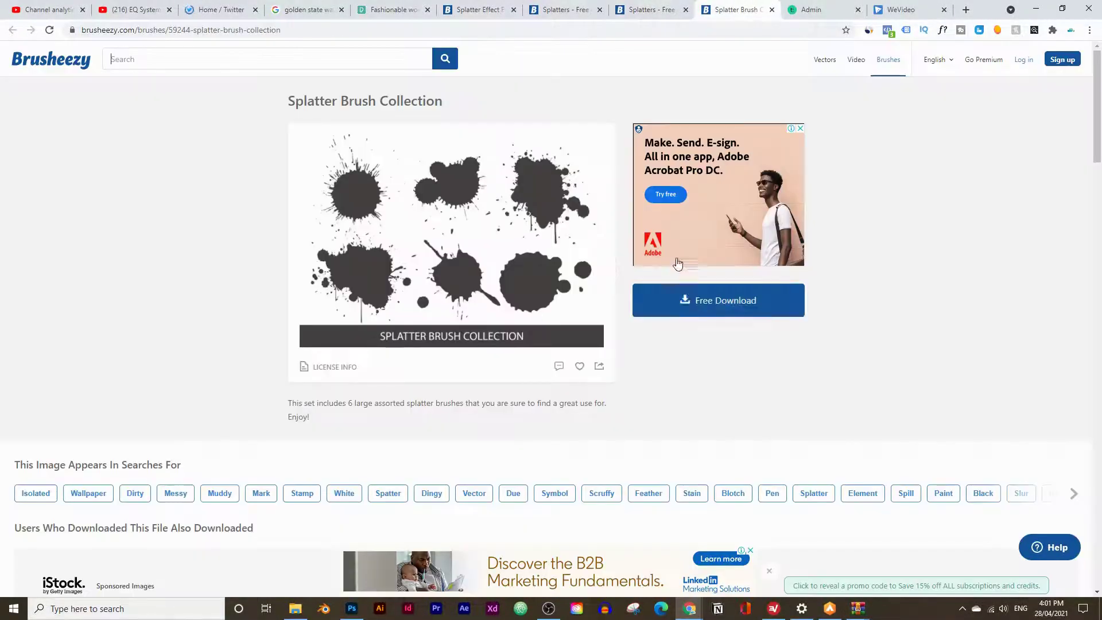
left_click(713, 304)
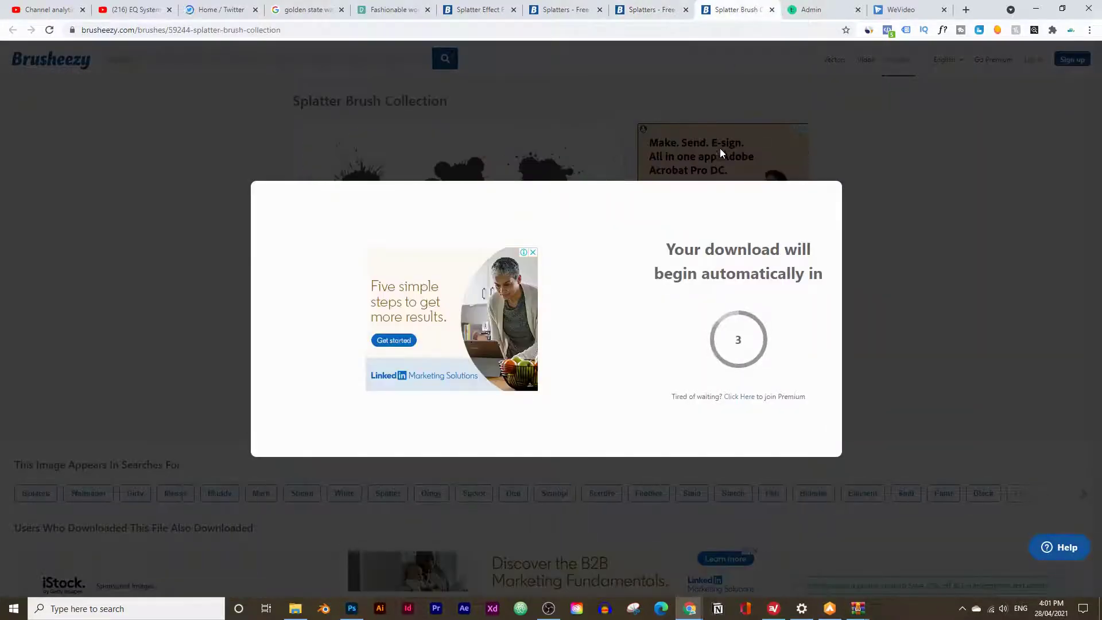
left_click(468, 6)
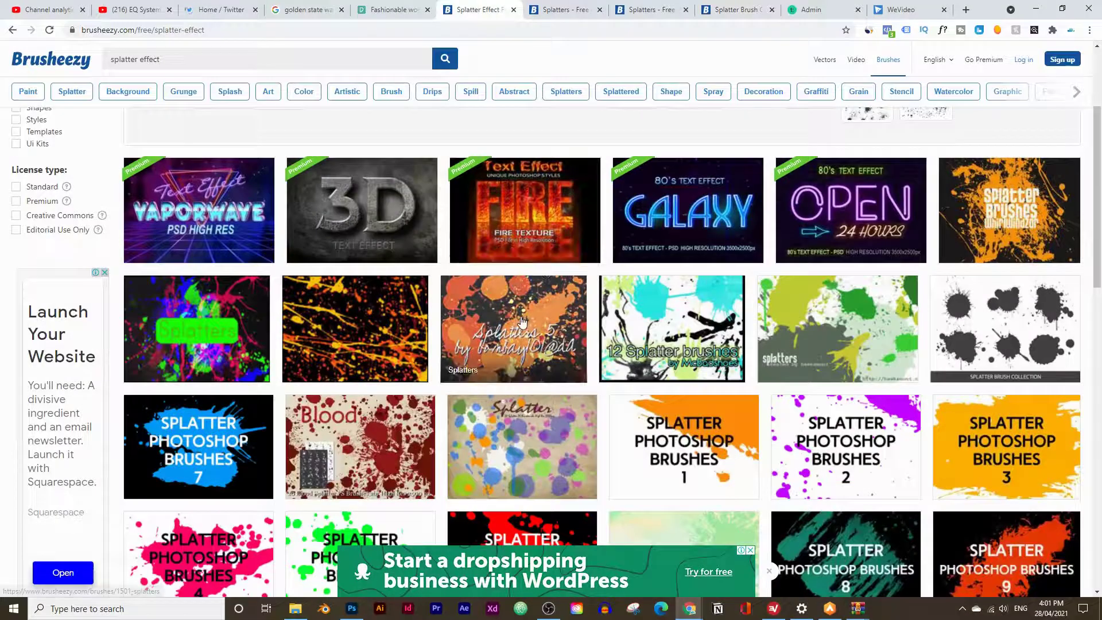
scroll(522, 322, "down", 15)
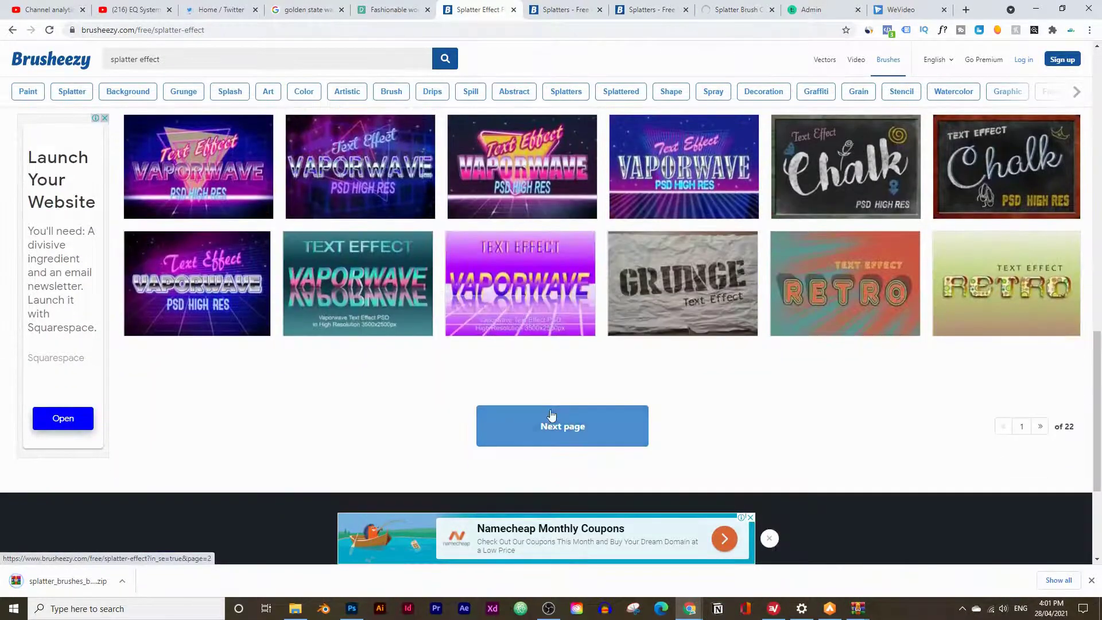
scroll(660, 328, "up", 15)
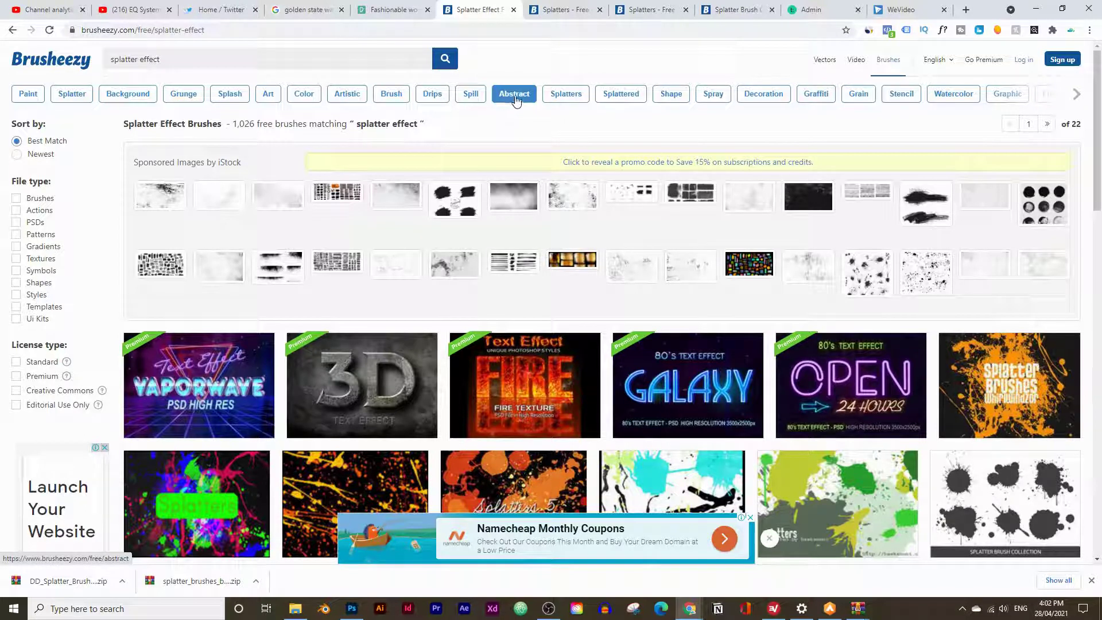
- Open the DD_Splatter_Brushes_54342.zip archive, dismiss the licence notice, load its ABR brush file into Photoshop, and return to the browser
left_click(46, 583)
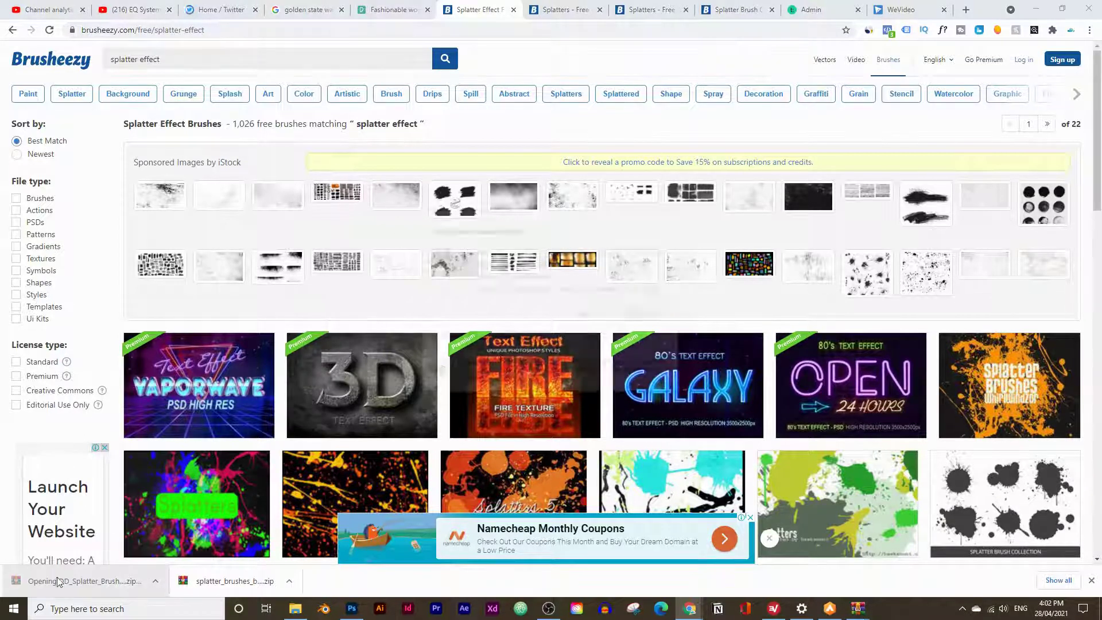
left_click(591, 316)
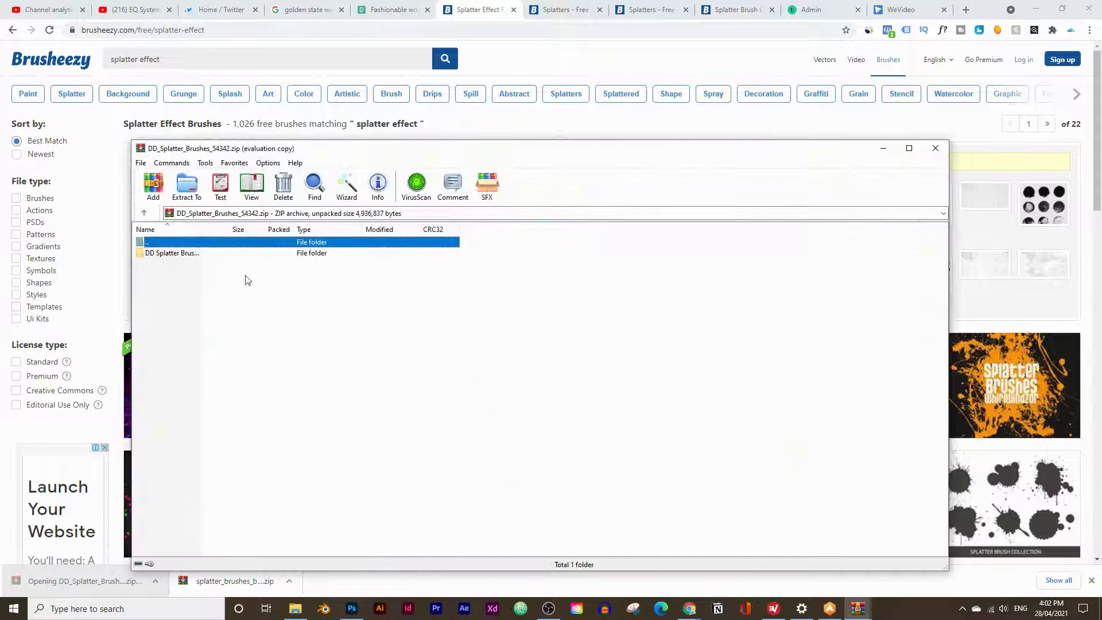
left_click(169, 256)
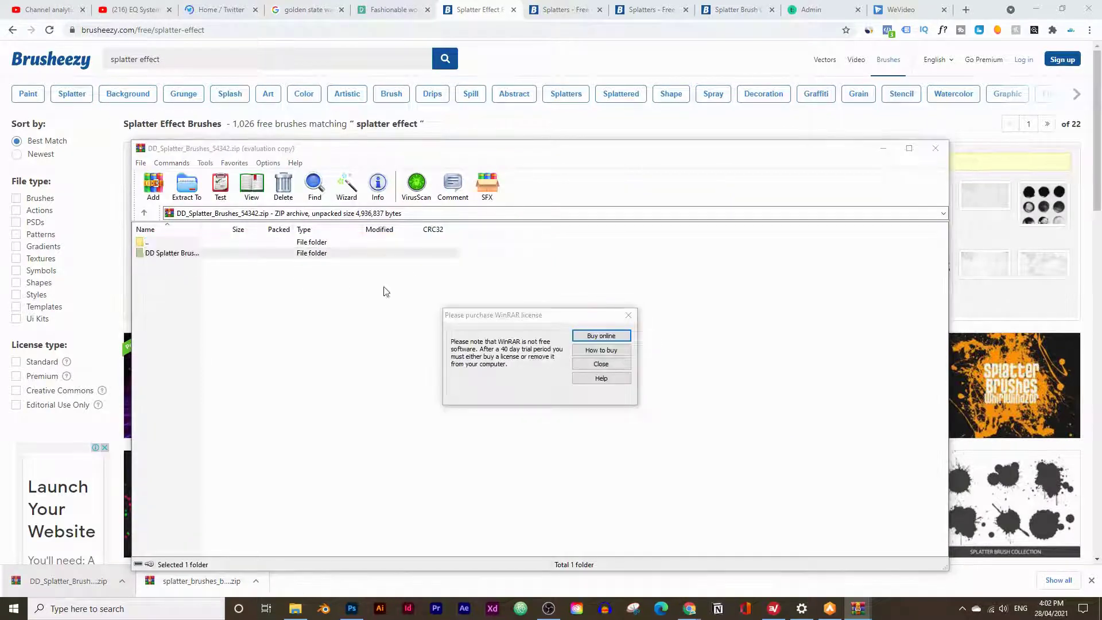
double_click(172, 253)
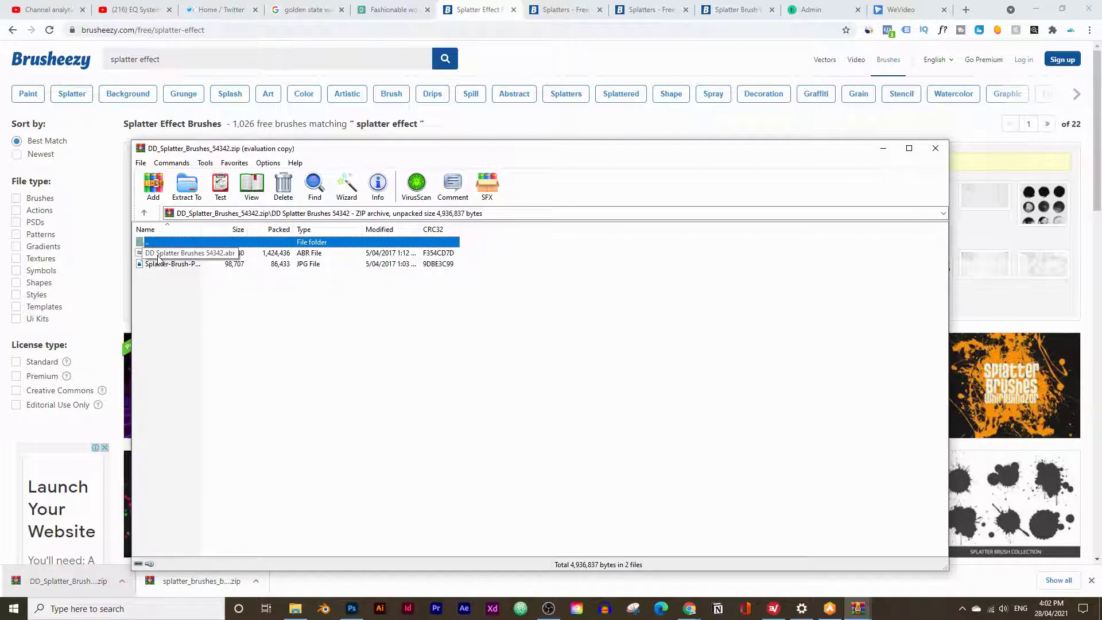
double_click(159, 259)
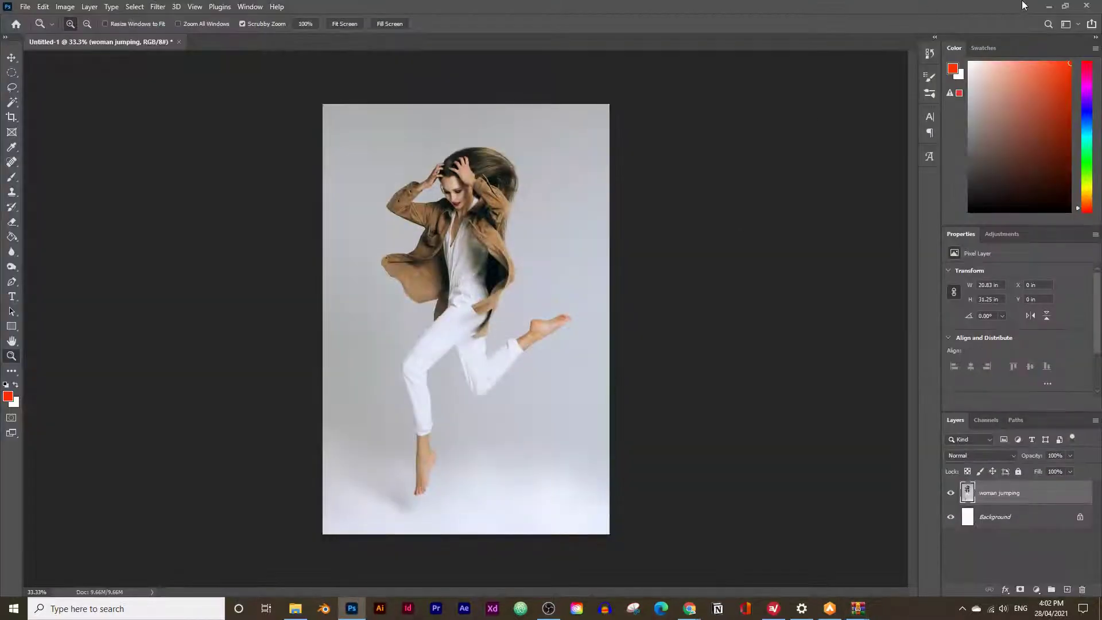
left_click(1054, 7)
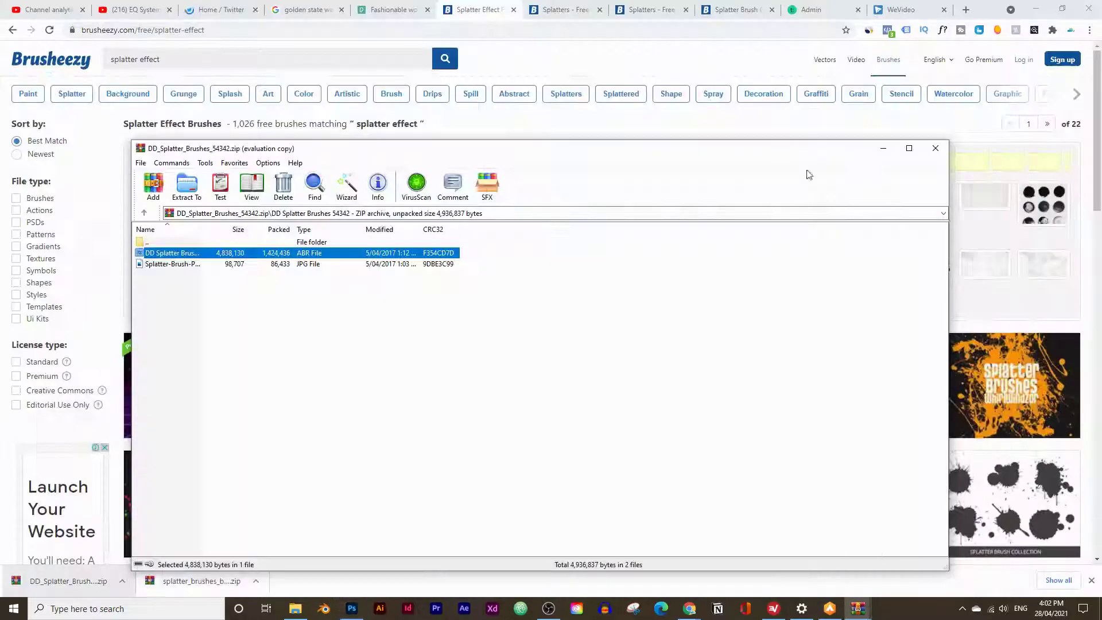
- Open the downloaded splatter_brushes zip archive, load its brush file into Photoshop, and dismiss the WinRAR licence notice
left_click(182, 583)
left_click(583, 314)
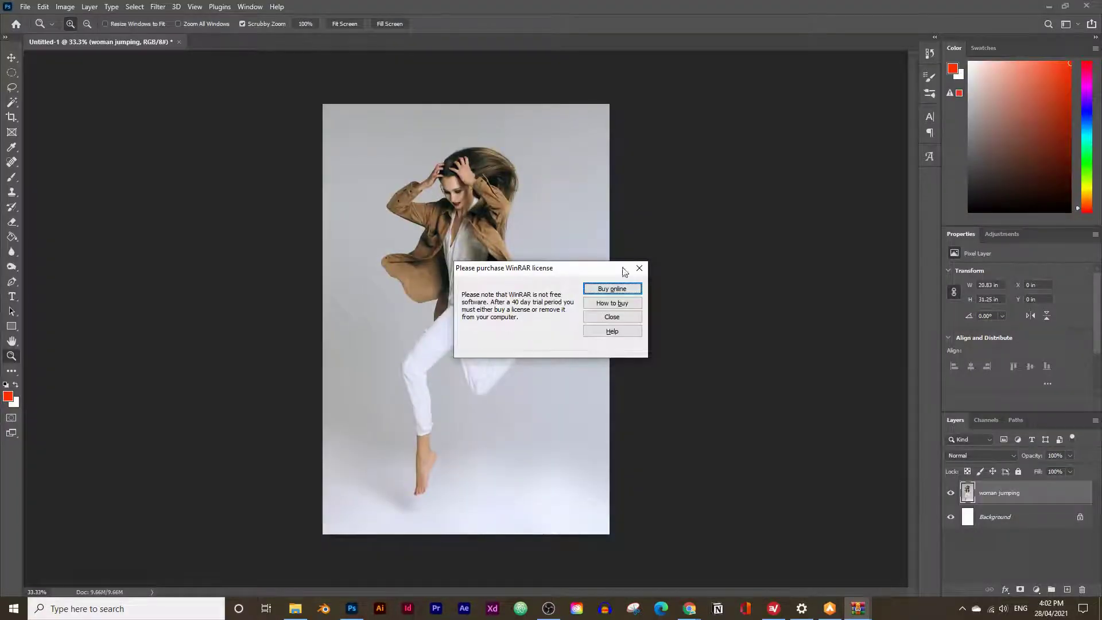
left_click(639, 268)
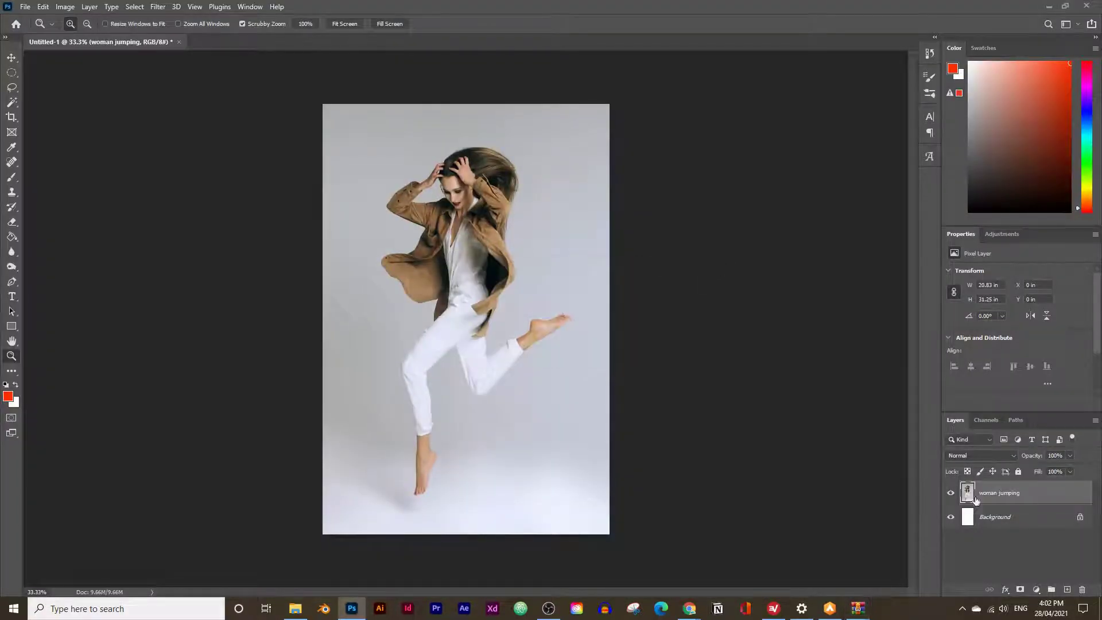
- Activate the Brush tool with the Soft Round preset from General Brushes and set its size to 100 px
left_click(12, 181)
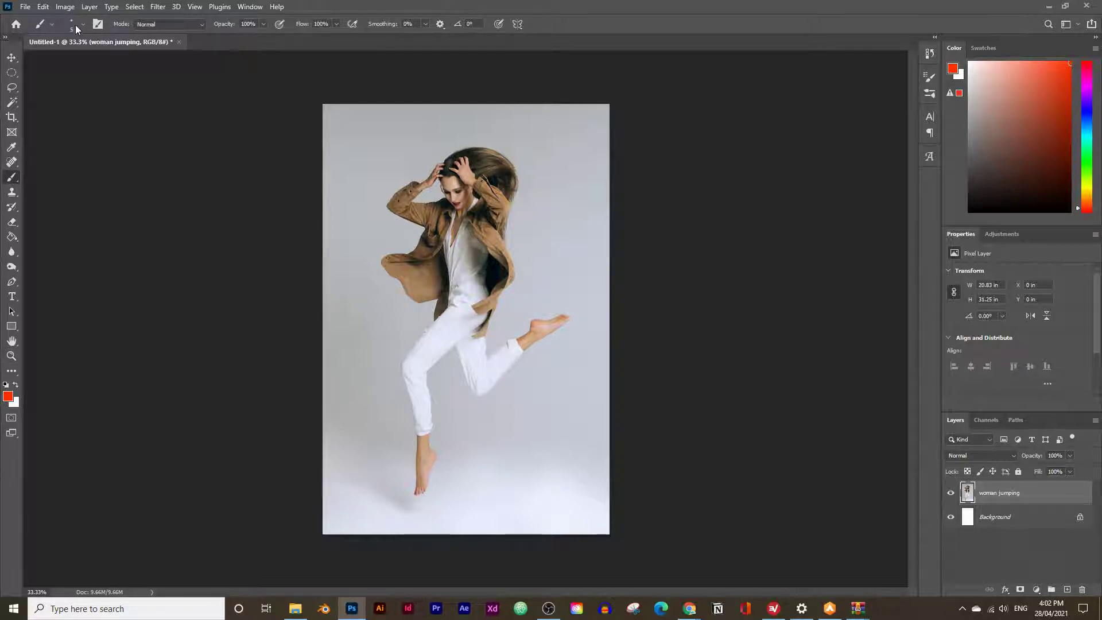
left_click(54, 24)
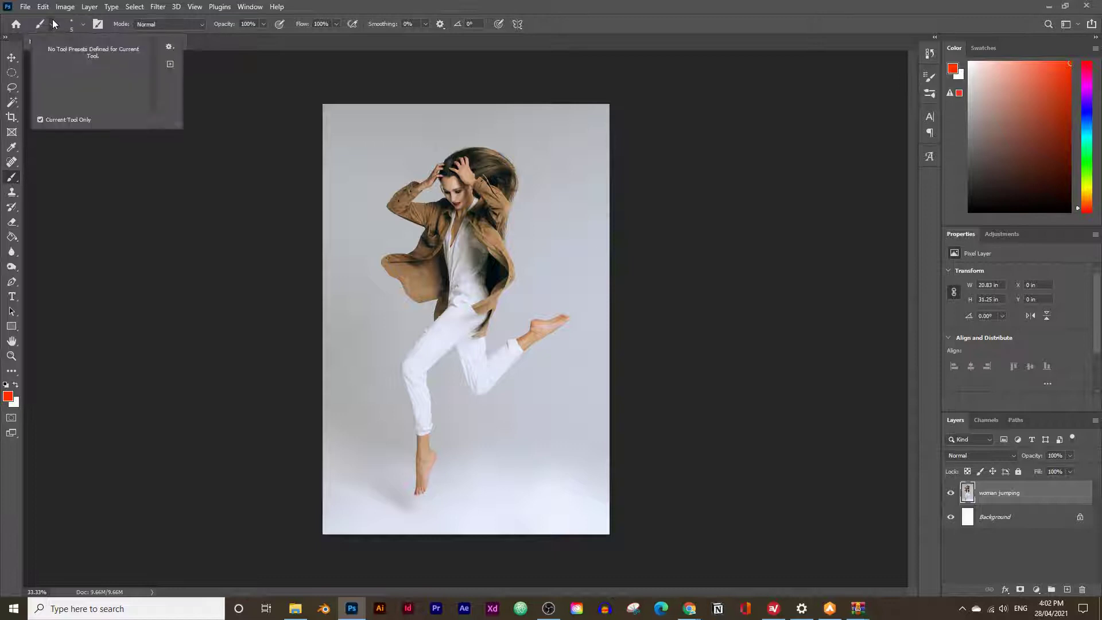
left_click(71, 24)
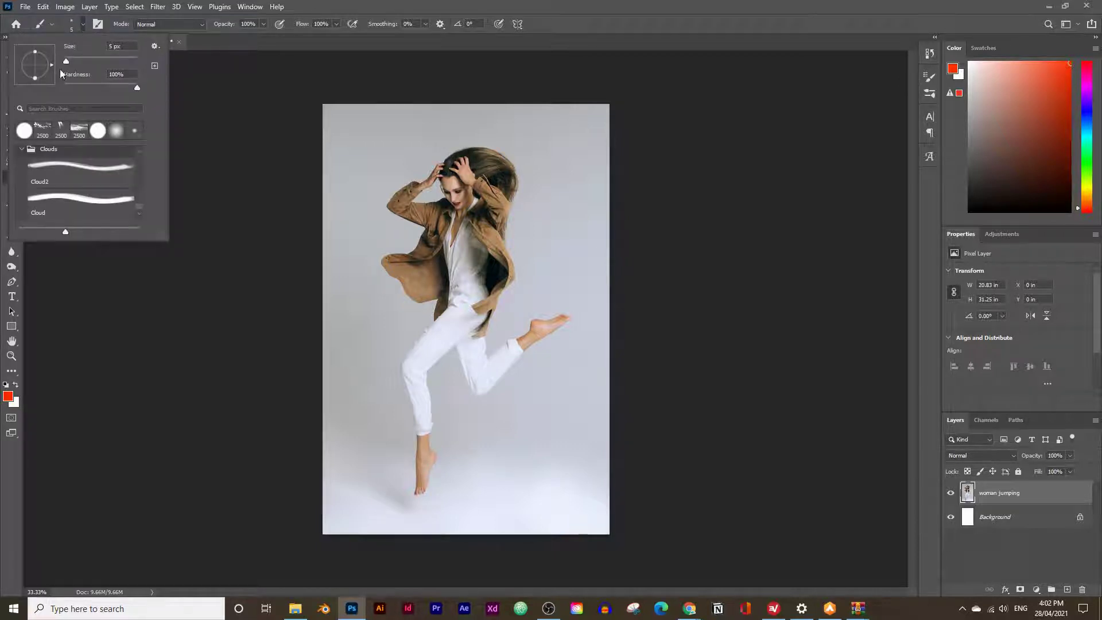
scroll(50, 164, "down", 5)
left_click_drag(140, 204, 139, 154)
left_click(86, 174)
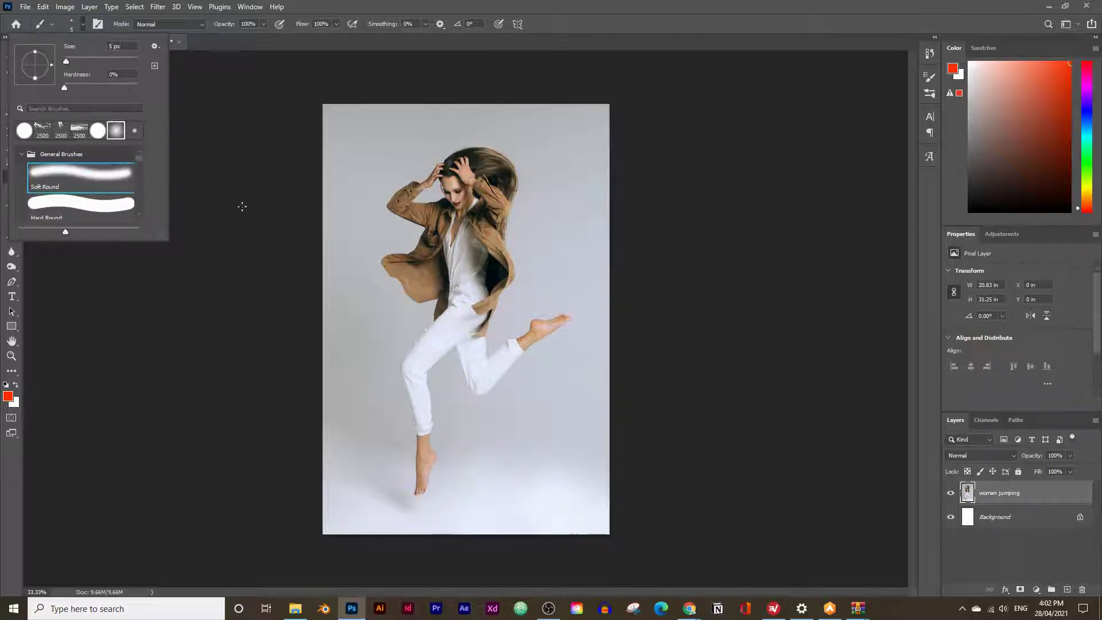
left_click_drag(81, 56, 89, 57)
- Add a new layer above the woman jumping layer and set the foreground colour to black (000000)
left_click(1029, 496)
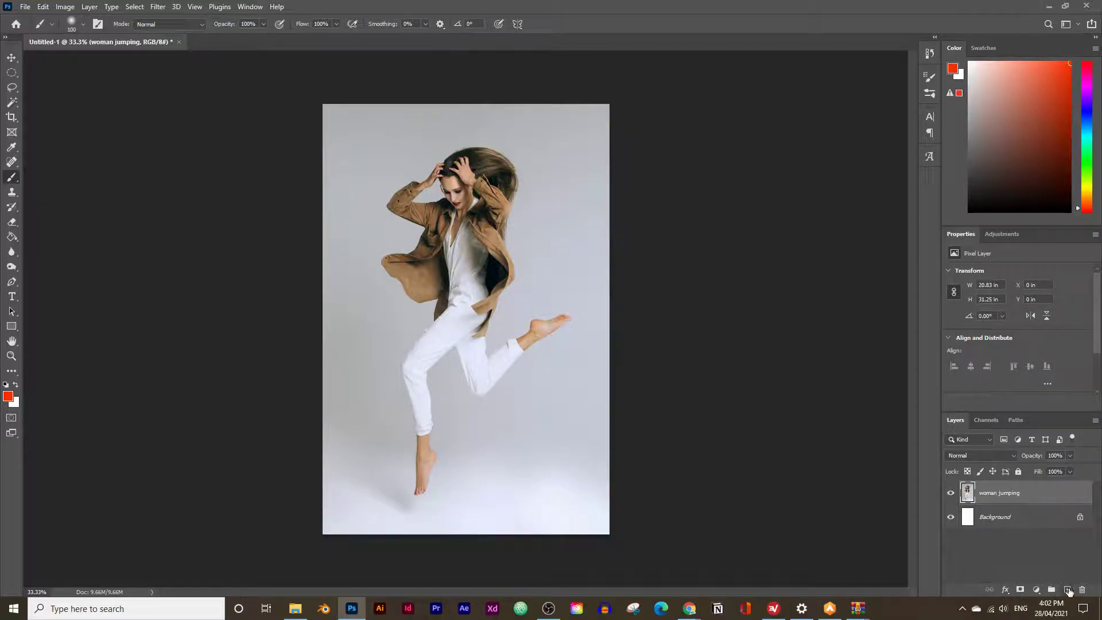
left_click(1069, 590)
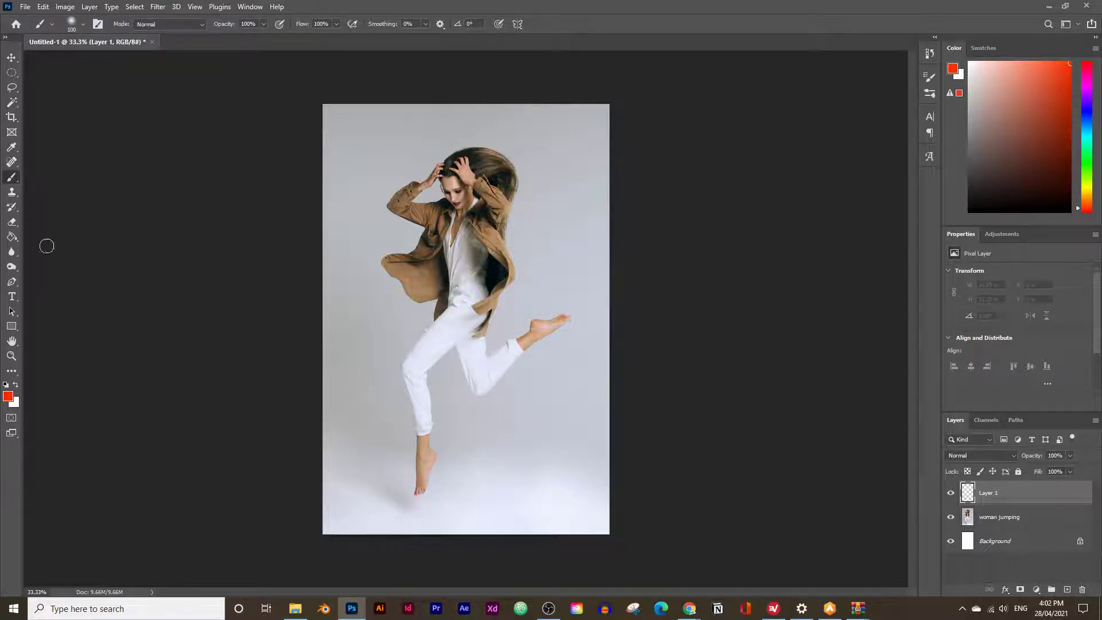
left_click(8, 396)
type("000000")
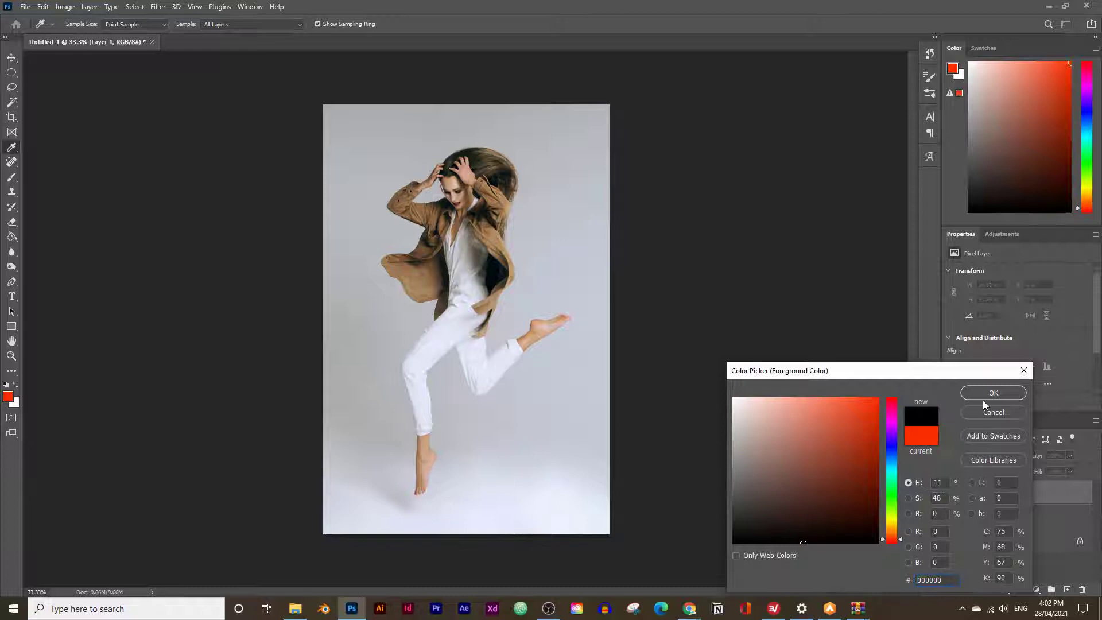
left_click(982, 392)
- Paint three soft black dots on the grey backdrop beside the woman with the Brush tool
key("b")
left_click(362, 228)
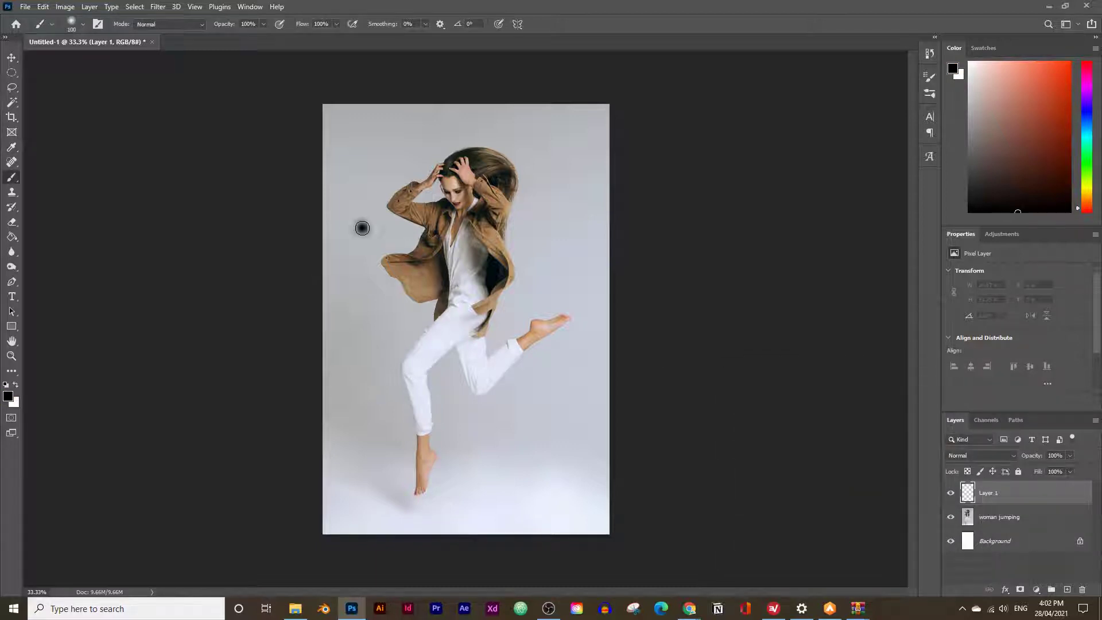
left_click(382, 311)
left_click(377, 373)
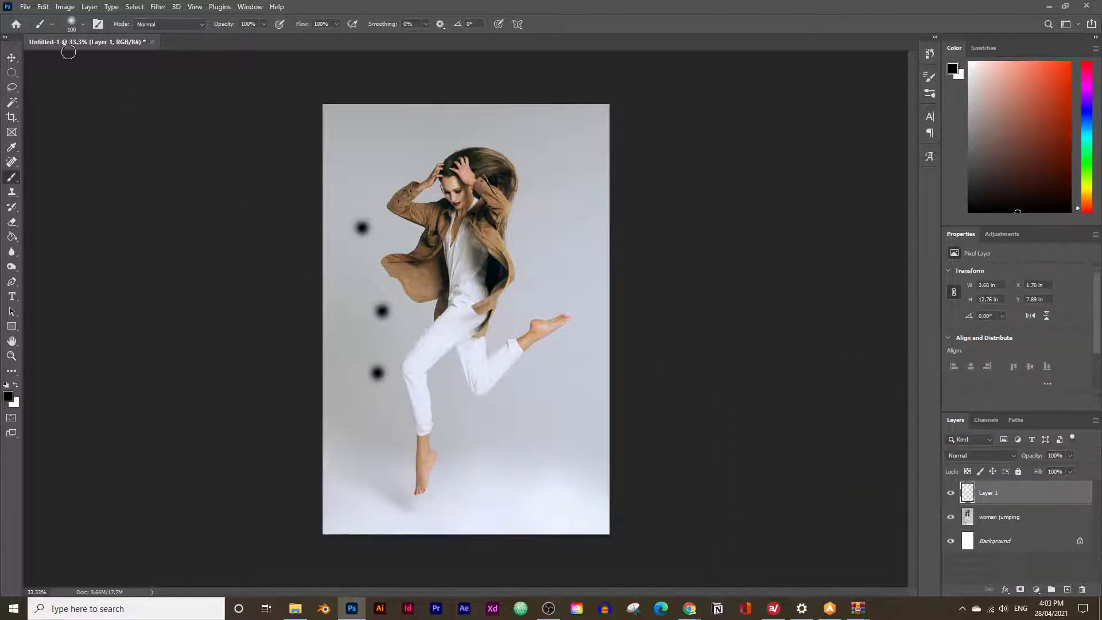
- Choose the KYLE Ultimate Pencil Hard brush, enlarge it to 102 px, and paint a rough black blob beside the woman's head
left_click(84, 23)
scroll(114, 199, "down", 6)
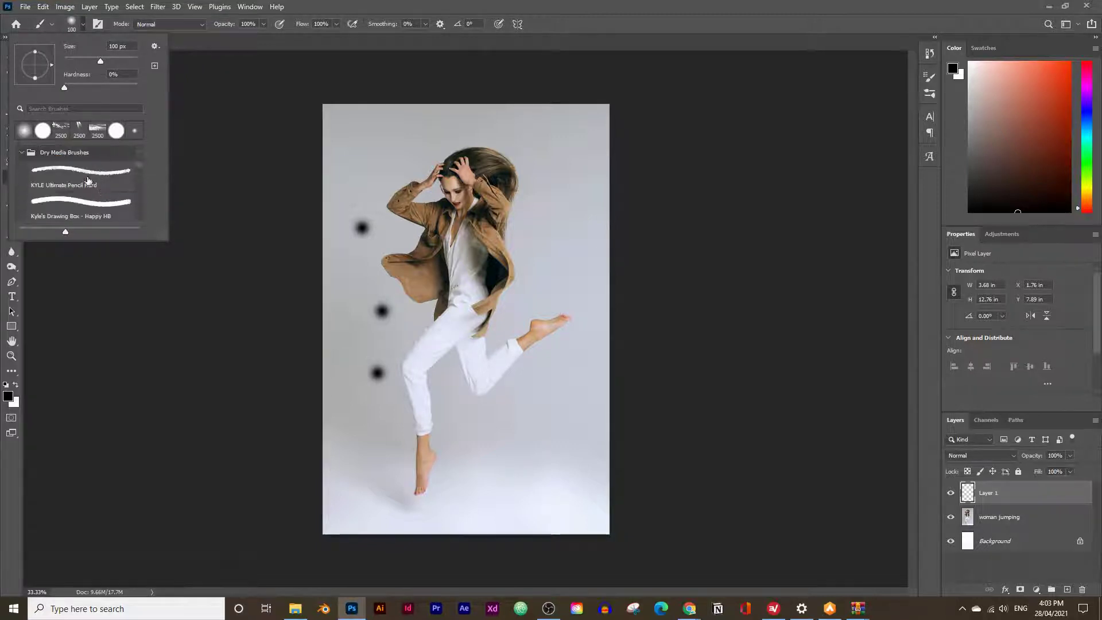
left_click(80, 175)
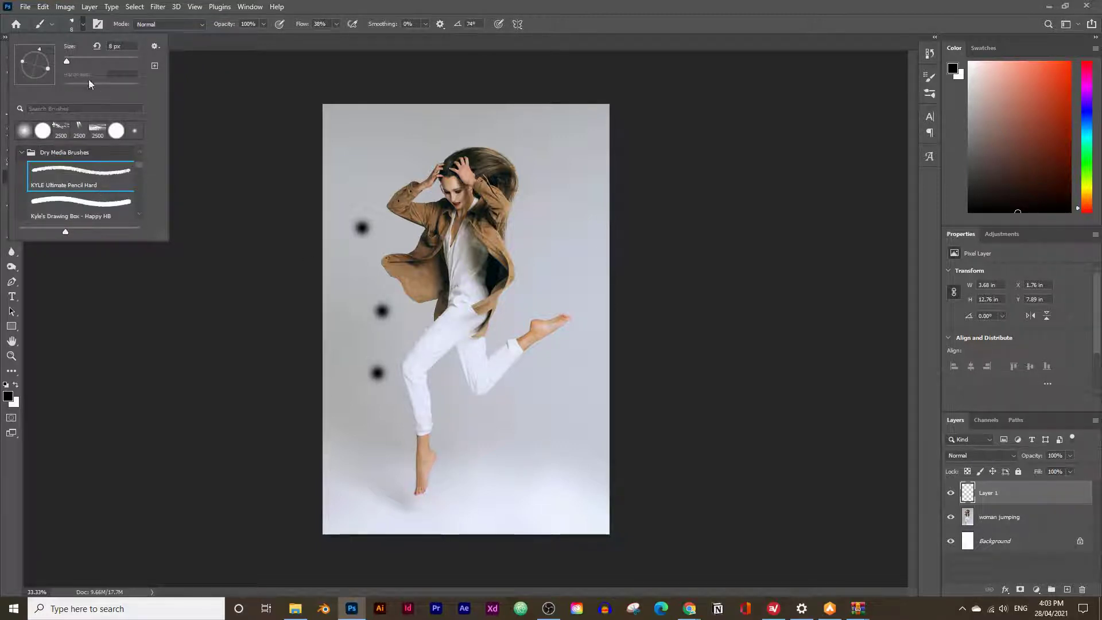
left_click_drag(86, 60, 101, 60)
left_click(375, 163)
left_click_drag(370, 163, 388, 162)
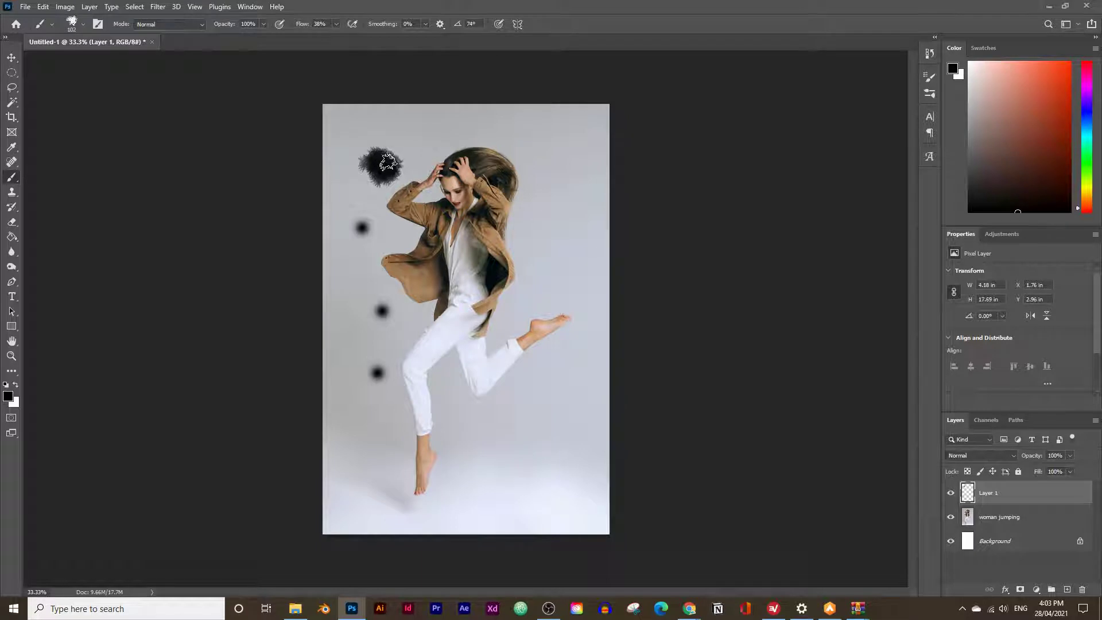
- Add another new layer on top and hide Layer 1 with the test strokes
left_click(1068, 589)
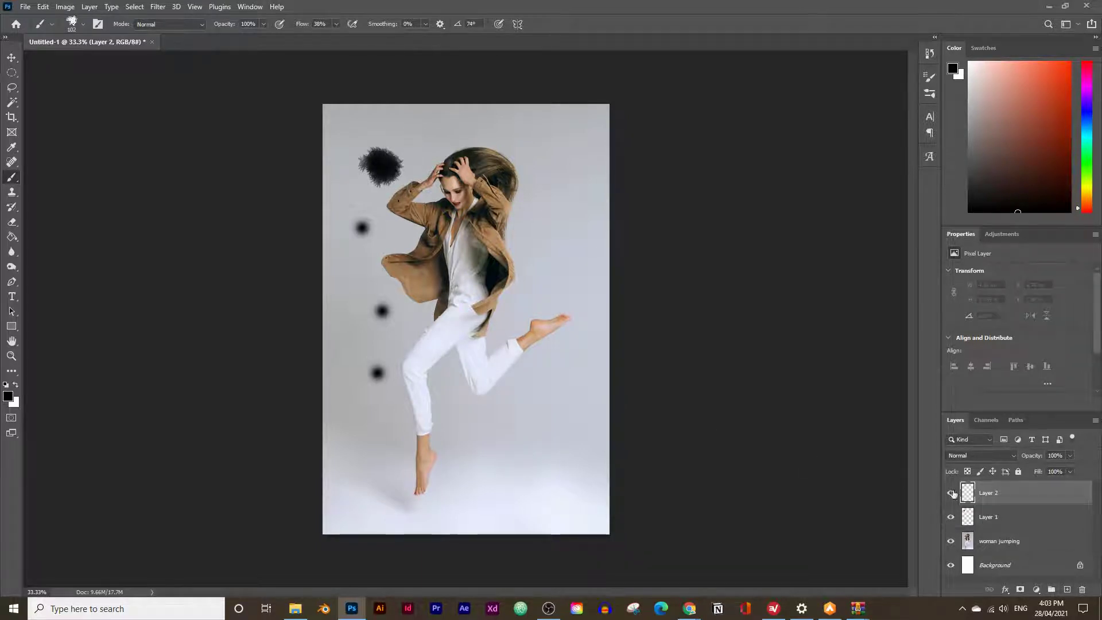
left_click(952, 518)
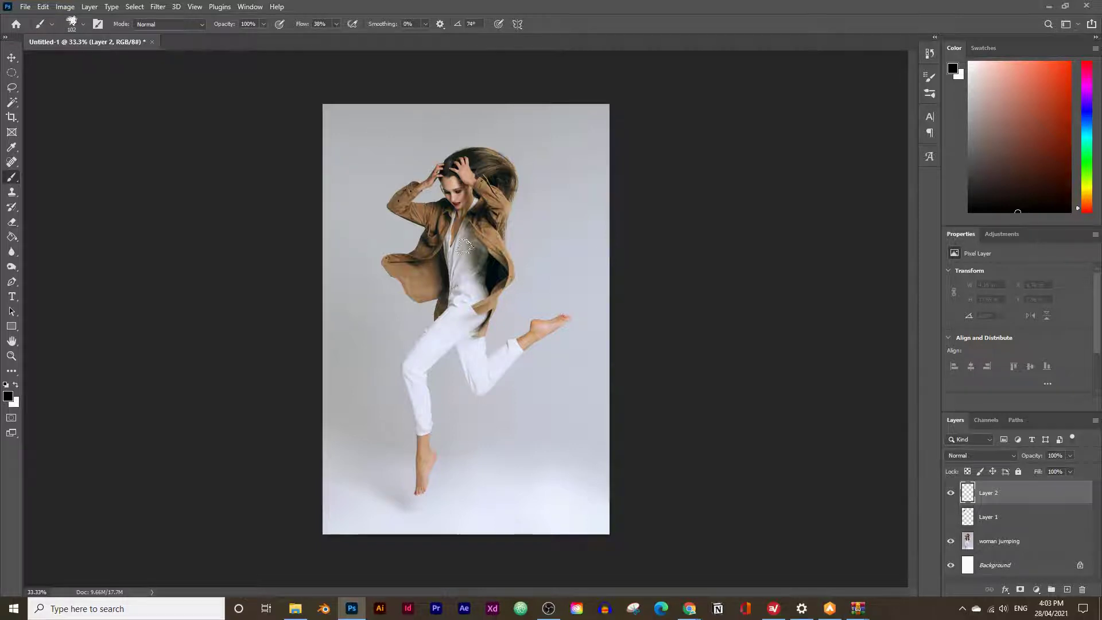
- Choose the bombay101_s5_1.jpg brush from the bombay101_s5_brush set and stamp black splatters over the woman's torso and legs
left_click(82, 25)
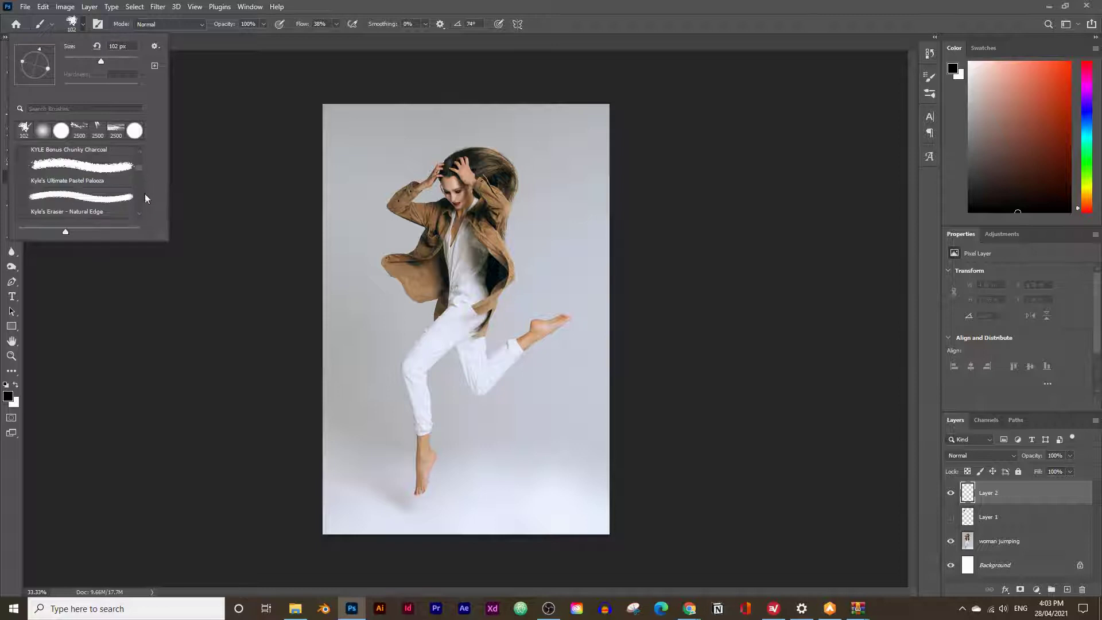
left_click_drag(142, 171, 143, 205)
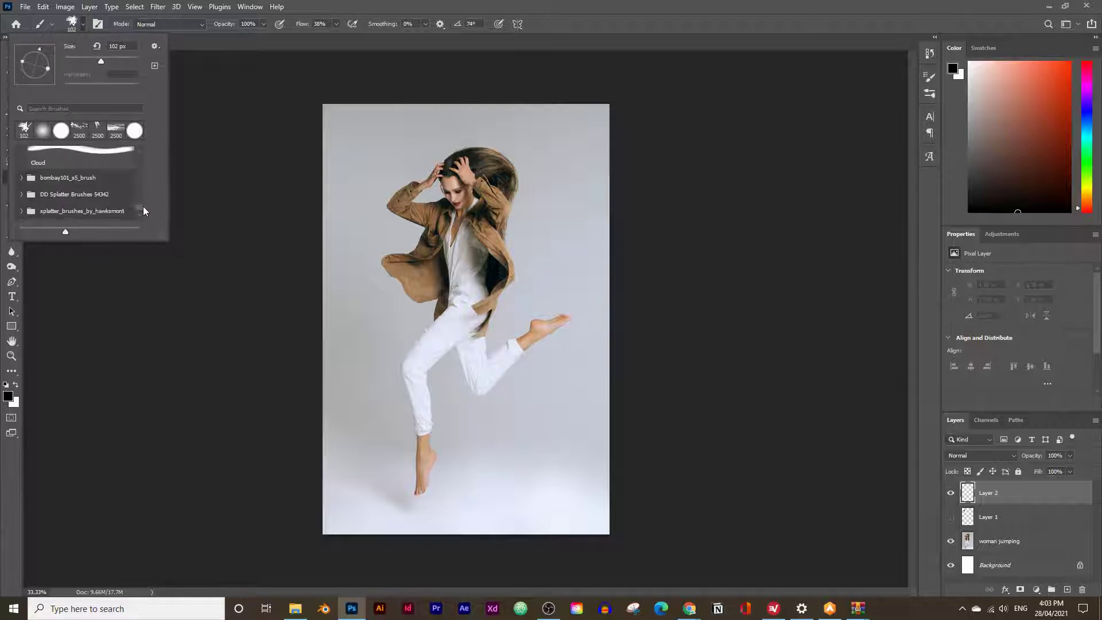
left_click(23, 179)
left_click(92, 198)
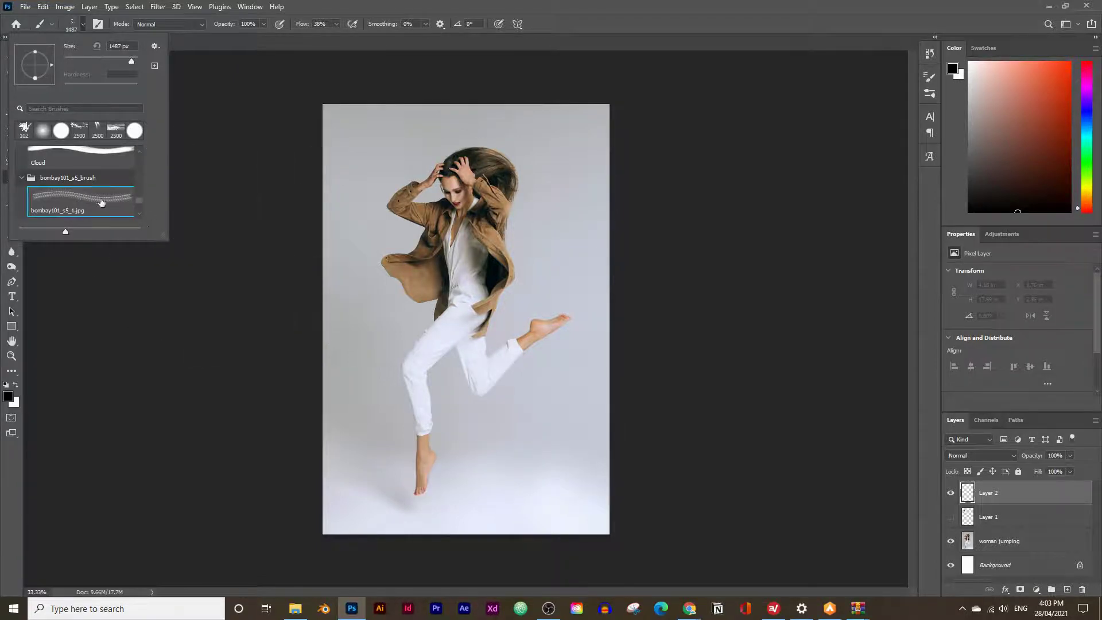
left_click(487, 312)
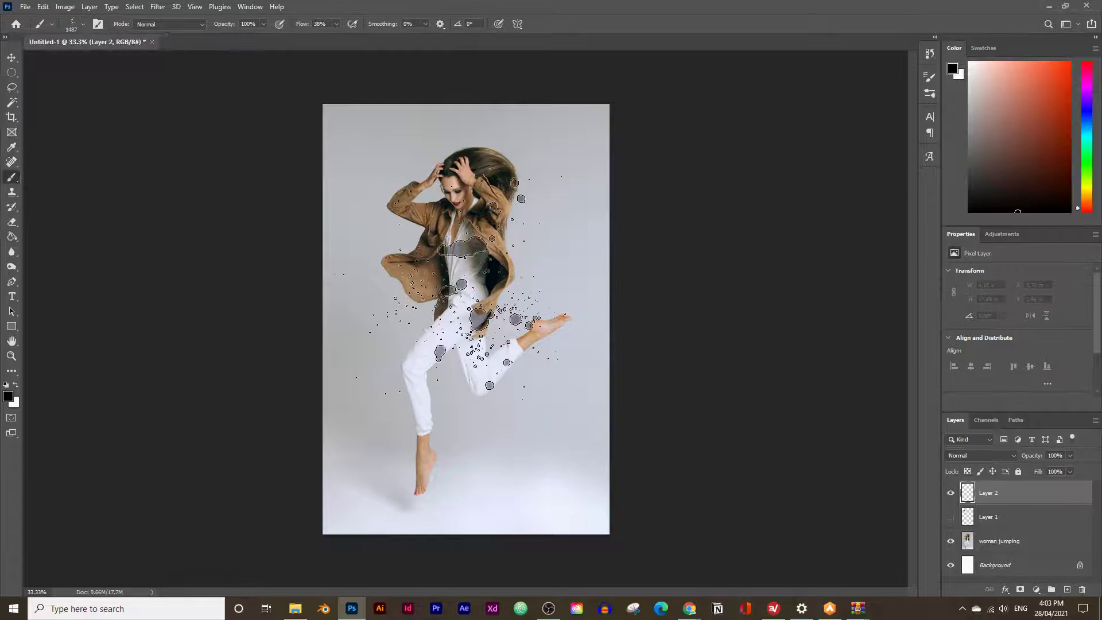
left_click(456, 285)
left_click(456, 285)
left_click(456, 291)
left_click(456, 291)
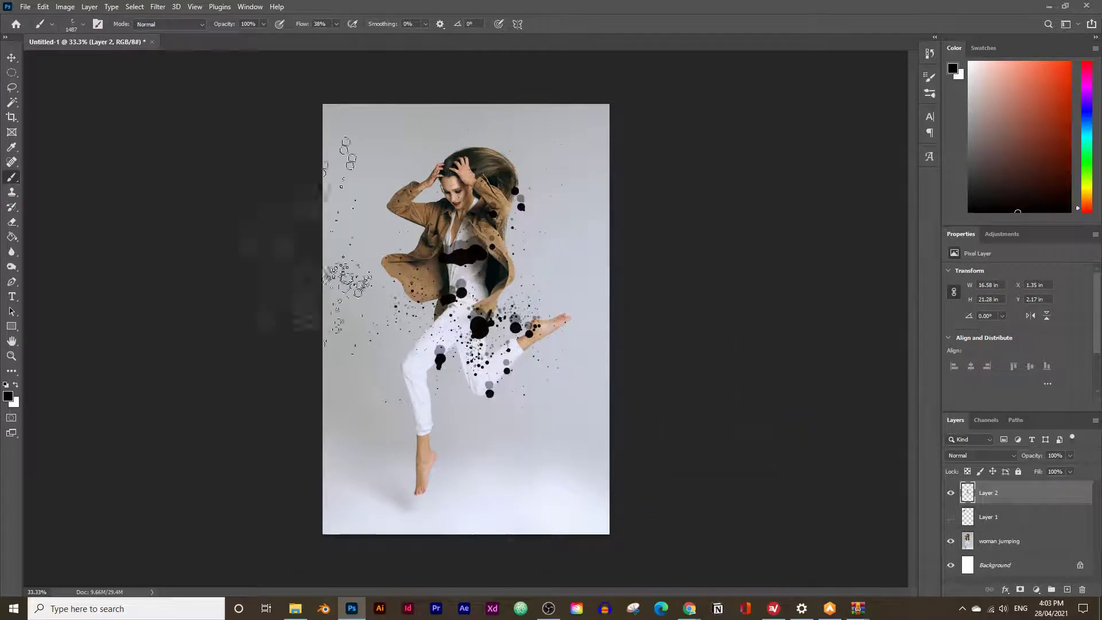
- Choose the Splatter 2 brush from the DD Splatter Brushes 54342 set and stamp large black splatters over the woman's torso
left_click(84, 24)
scroll(95, 183, "down", 5)
scroll(84, 202, "down", 4)
left_click(34, 195)
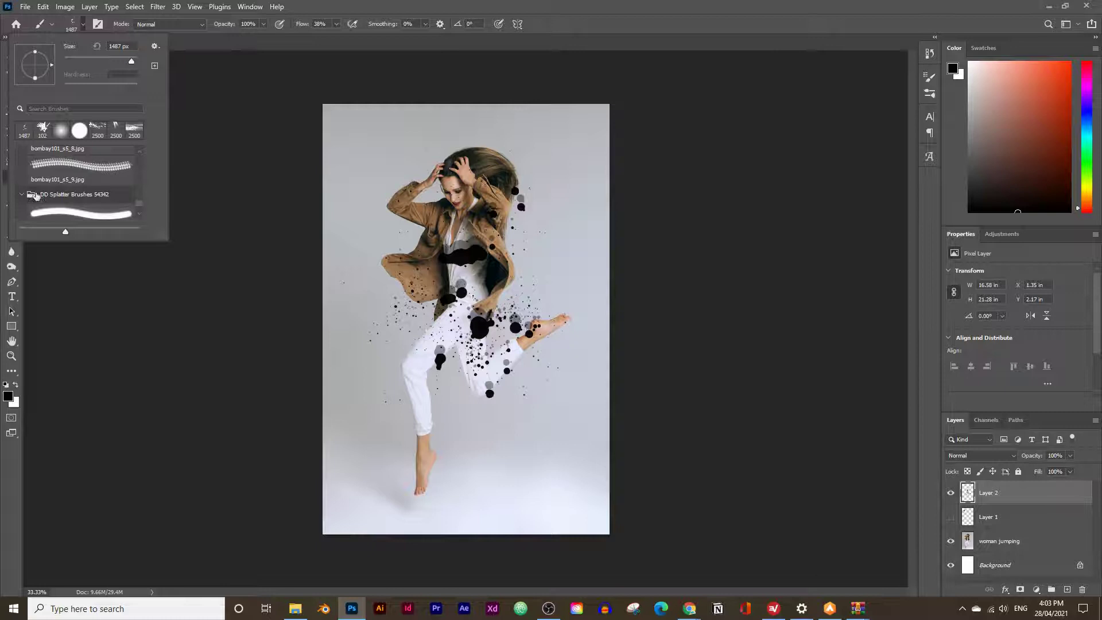
scroll(76, 197, "down", 1)
left_click(83, 212)
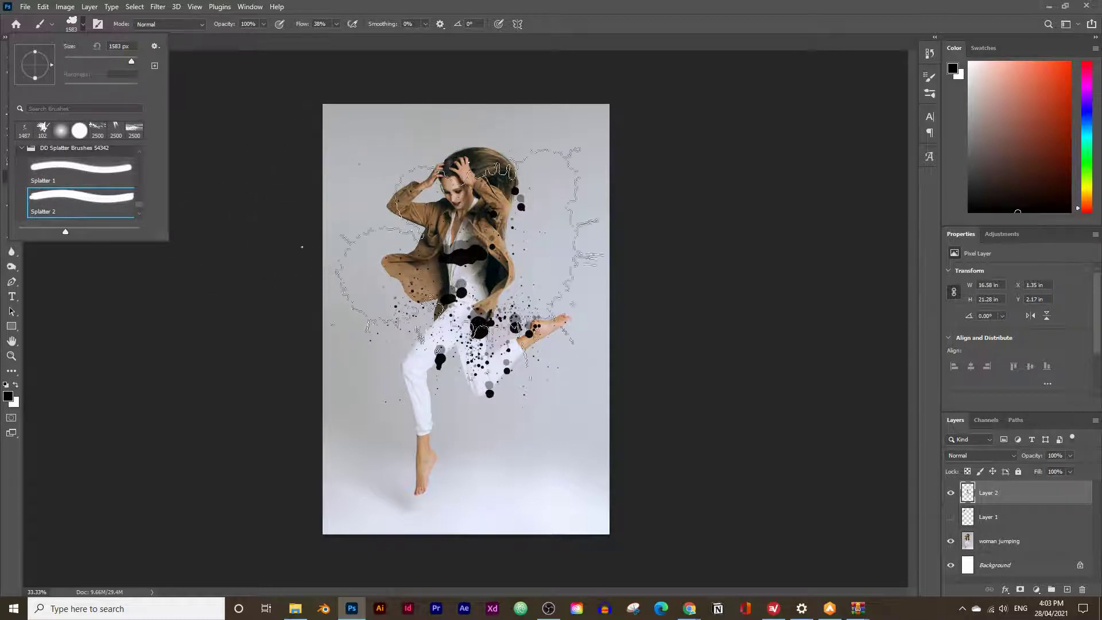
left_click(466, 274)
left_click(466, 273)
left_click(484, 285)
left_click(485, 285)
left_click(485, 285)
left_click(485, 284)
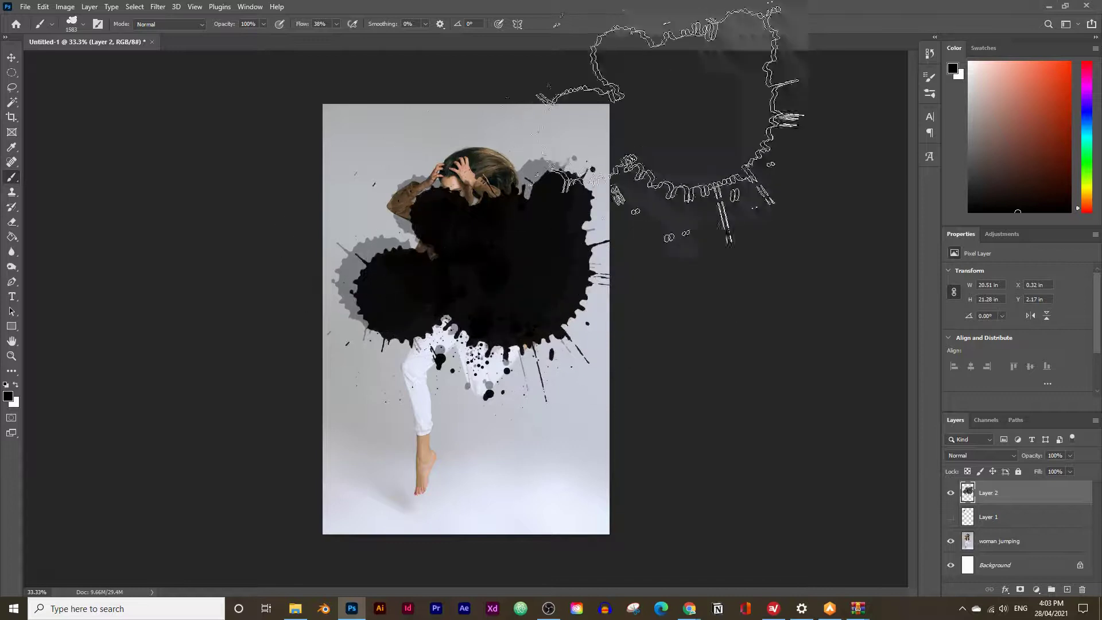
- Choose the Splat5 brush from the next splatter brush set and enlarge it to 1811 px
left_click(84, 26)
scroll(102, 196, "down", 5)
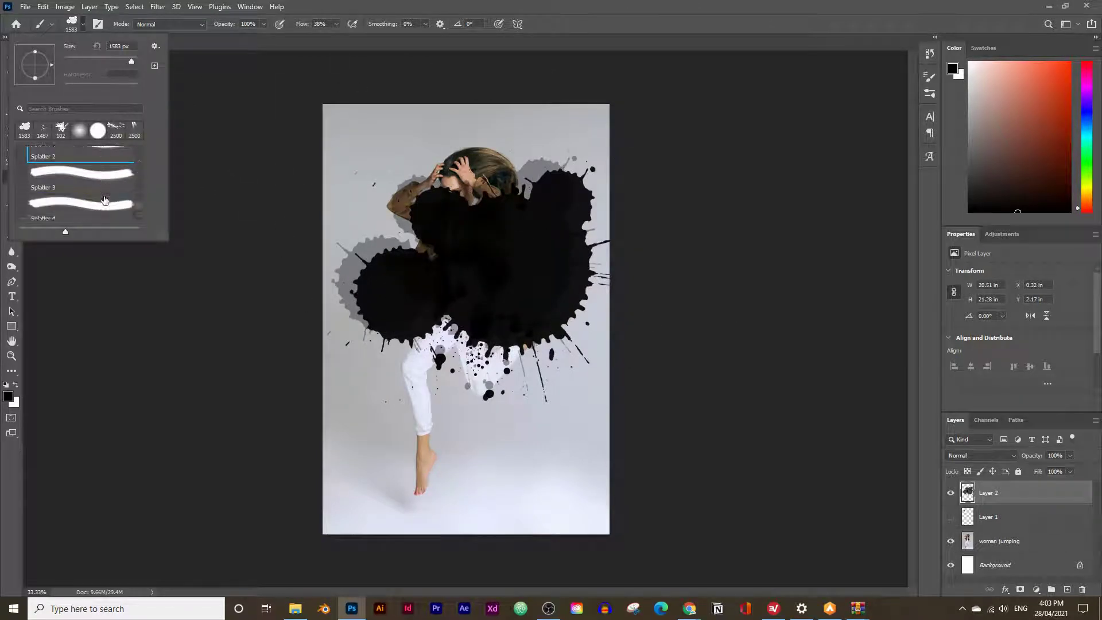
left_click(20, 211)
scroll(92, 184, "down", 2)
left_click(92, 192)
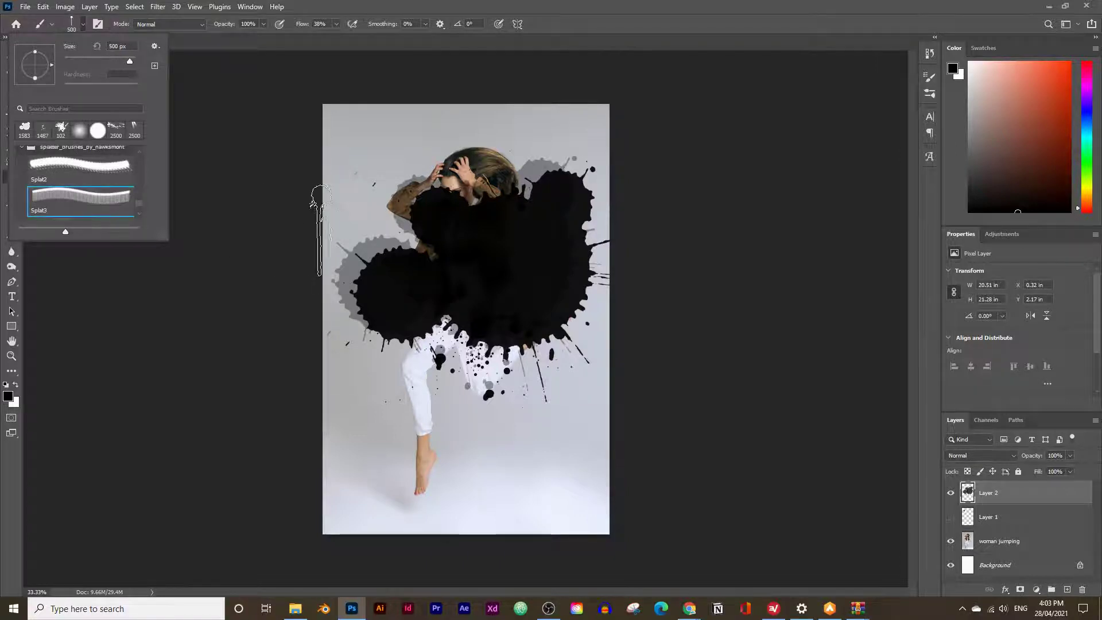
scroll(90, 193, "down", 1)
left_click(82, 190)
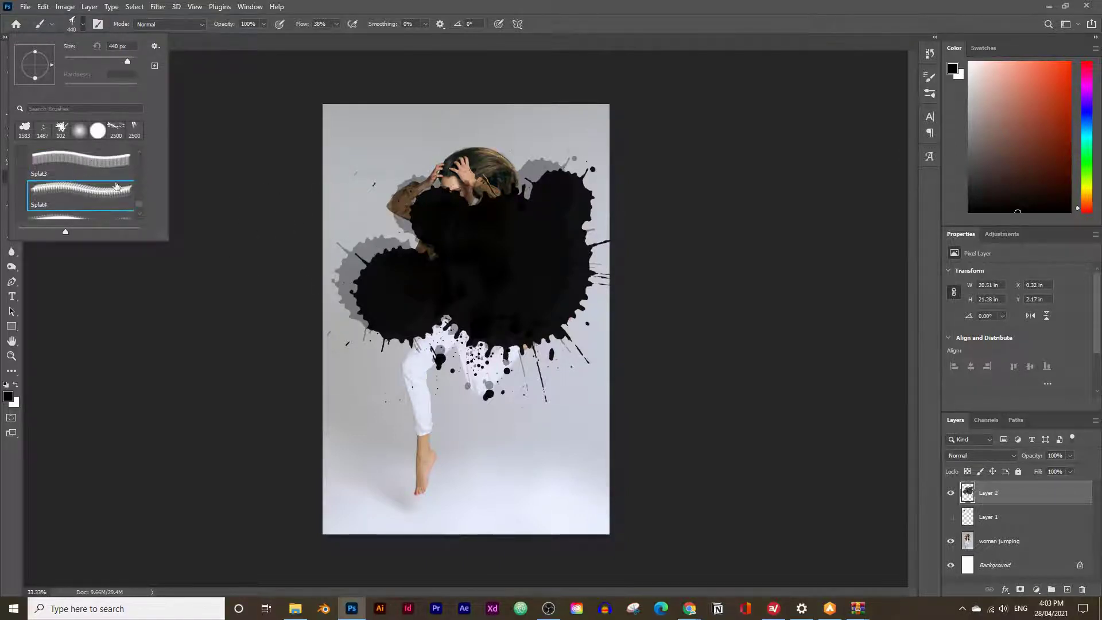
scroll(112, 165, "down", 1)
left_click(95, 196)
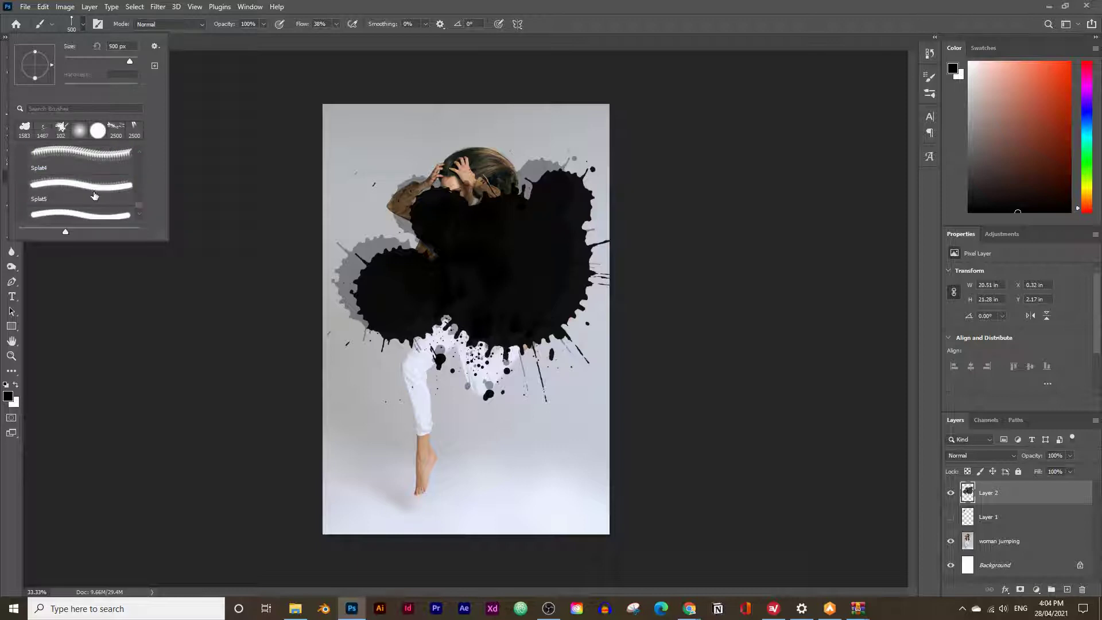
left_click_drag(129, 60, 133, 59)
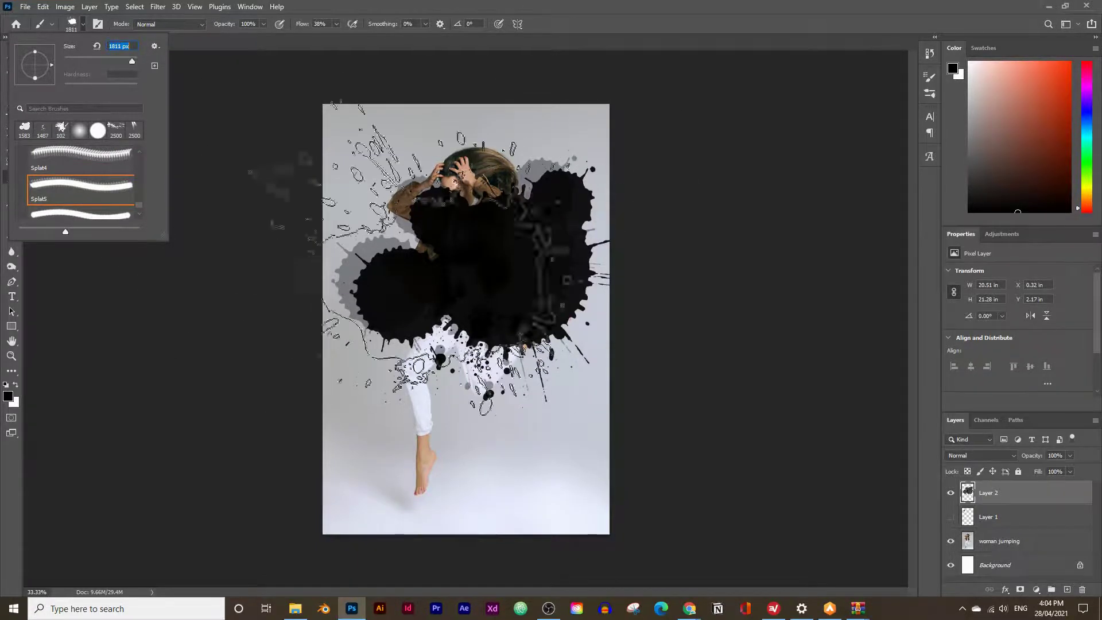
- Stamp the enlarged Splat5 brush repeatedly in black over the woman's torso and legs
left_click(460, 316)
left_click(460, 315)
left_click(461, 316)
left_click(460, 315)
left_click(460, 316)
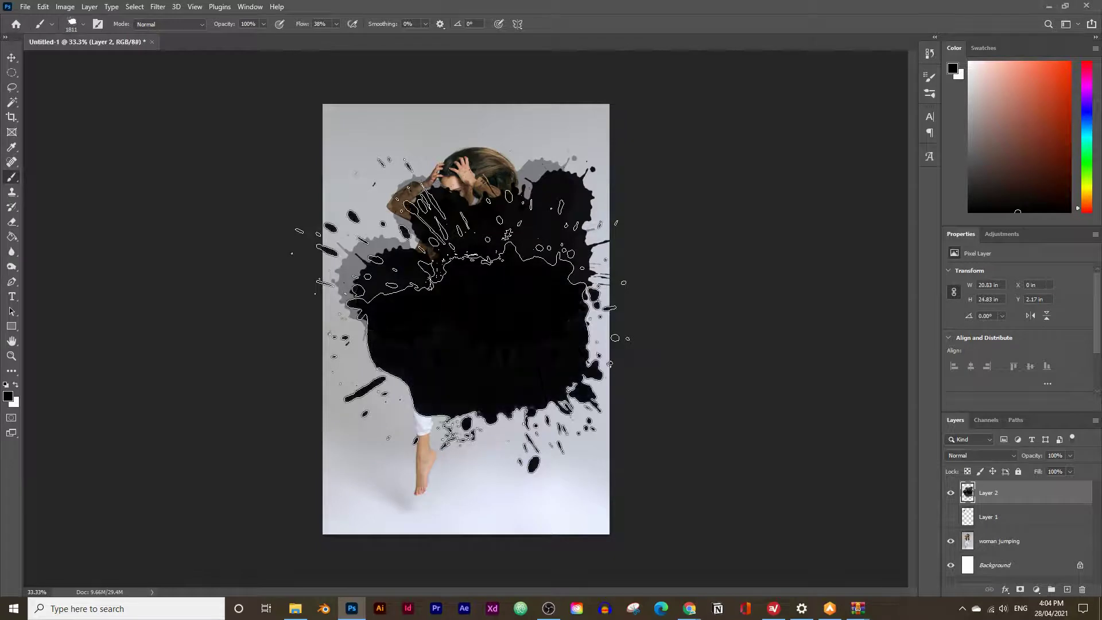
left_click(455, 378)
left_click(455, 377)
left_click(456, 378)
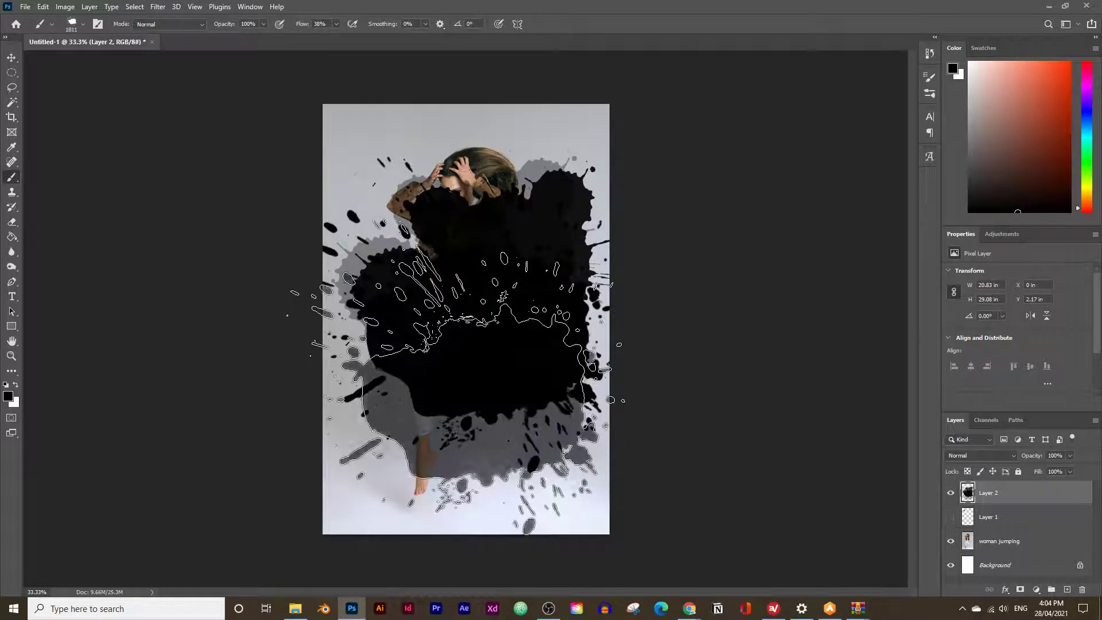
left_click(462, 373)
left_click(463, 373)
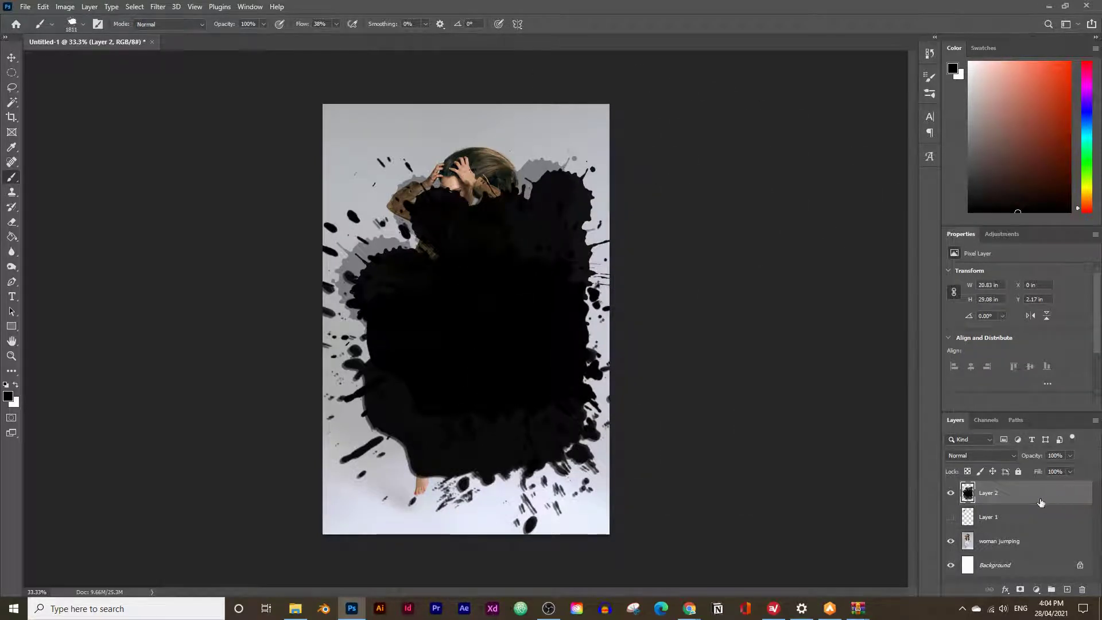
- Delete the two test layers, Layer 2 and Layer 1
left_click_drag(1036, 499, 1082, 590)
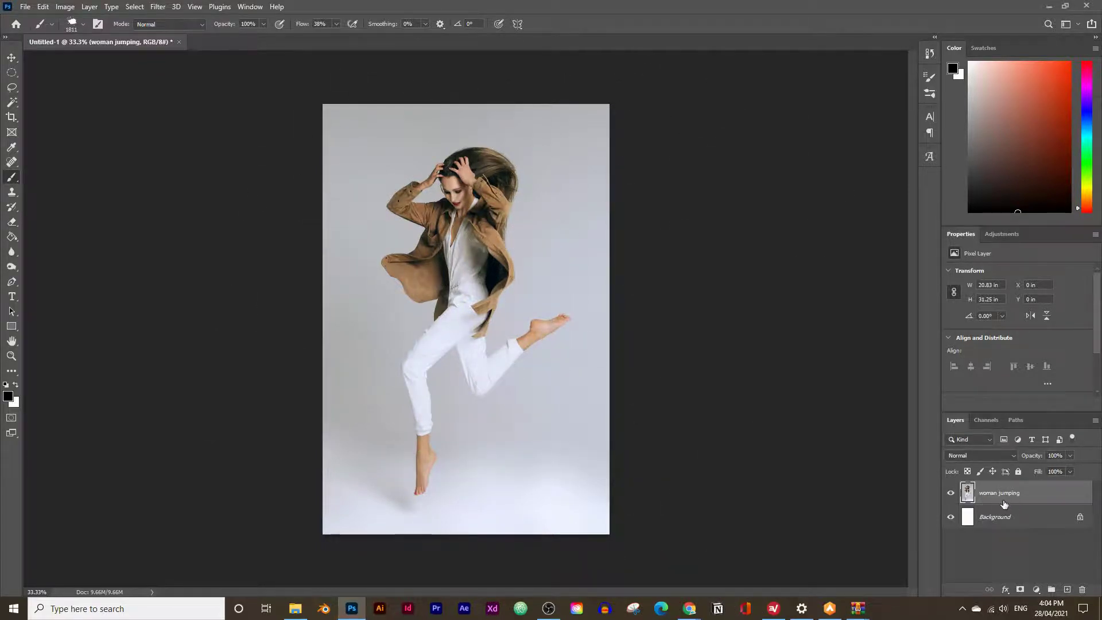
- Isolate the woman with Select Subject in Select and Mask and output the result as a layer mask on the woman jumping layer
left_click(13, 73)
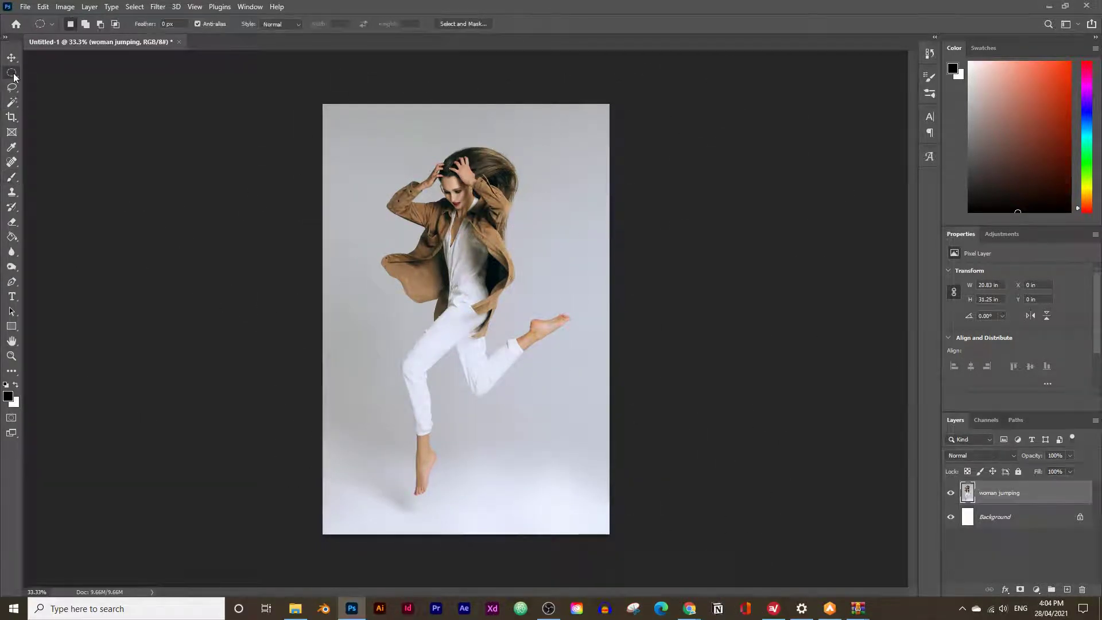
left_click(449, 25)
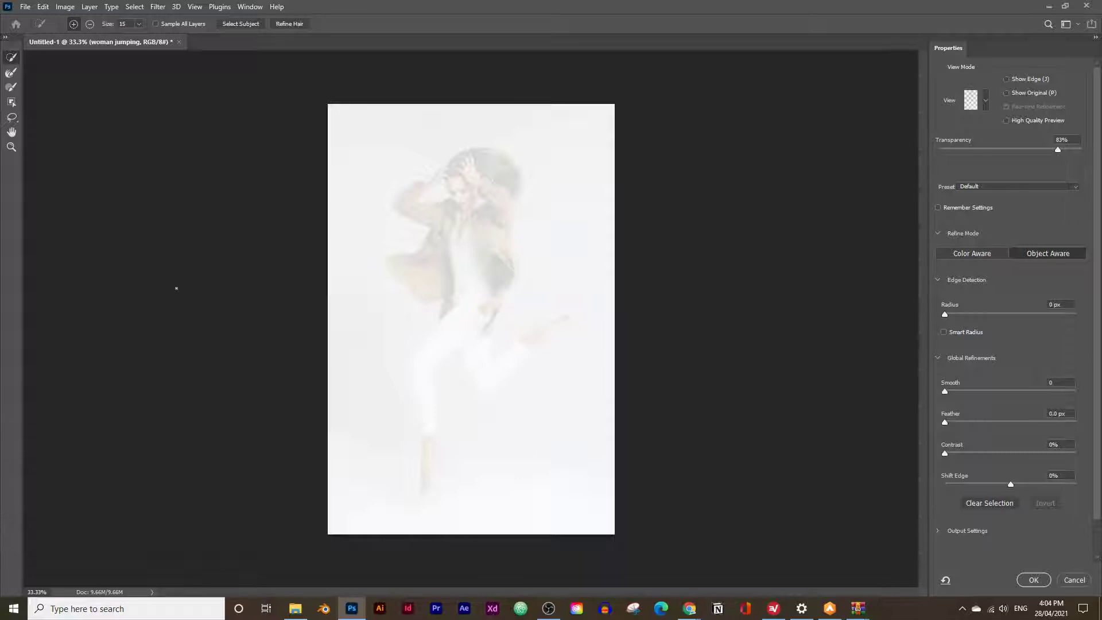
left_click(237, 24)
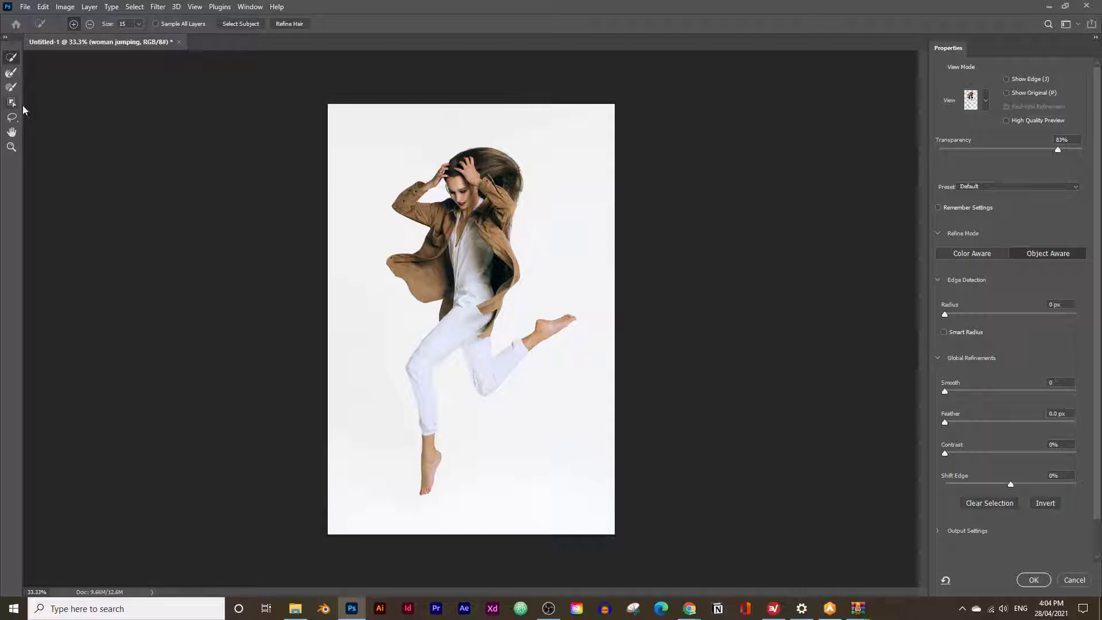
left_click(1033, 580)
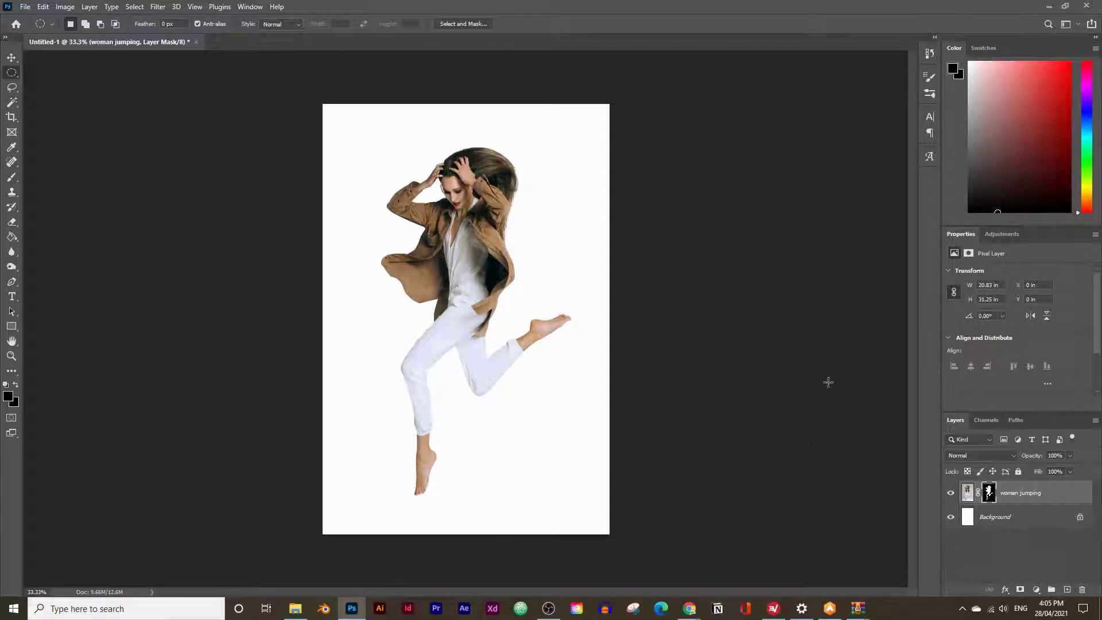
- Add a new layer directly above Background and name it "back splatter"
left_click(1015, 518)
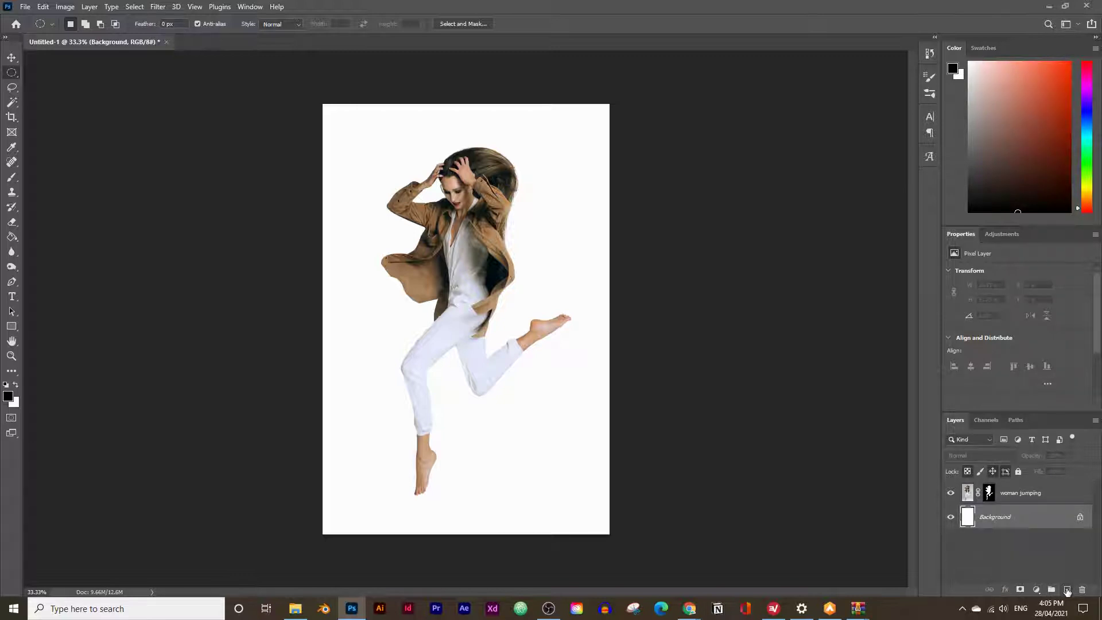
left_click(1067, 589)
double_click(994, 516)
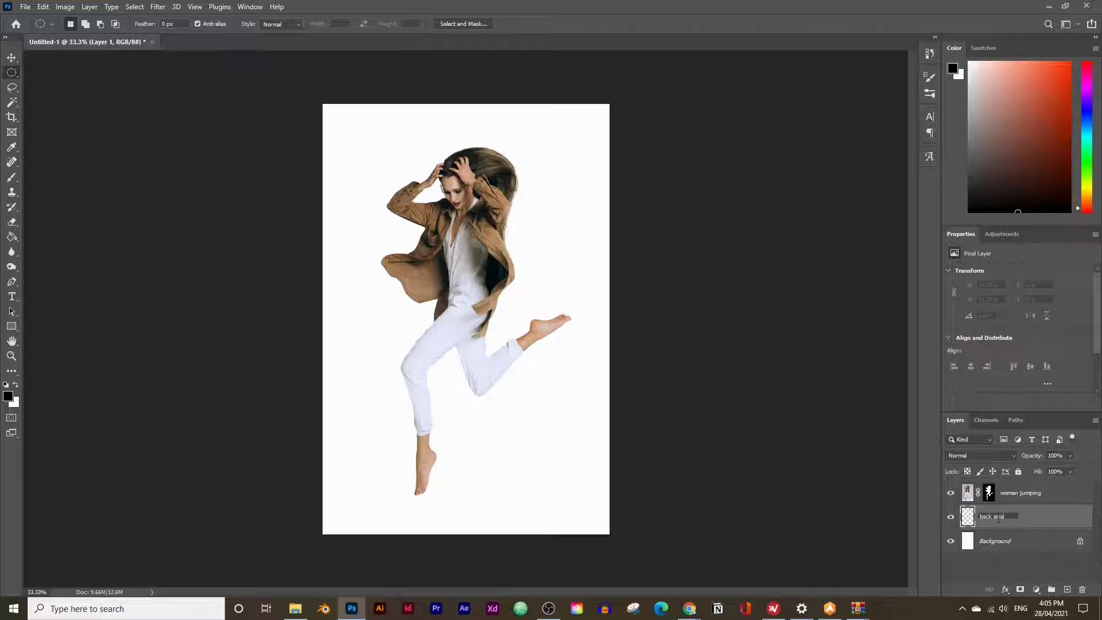
key("Return")
- Set the foreground colour to dark brown 56412e, sampled from the shaded part of the woman's jacket
left_click(9, 399)
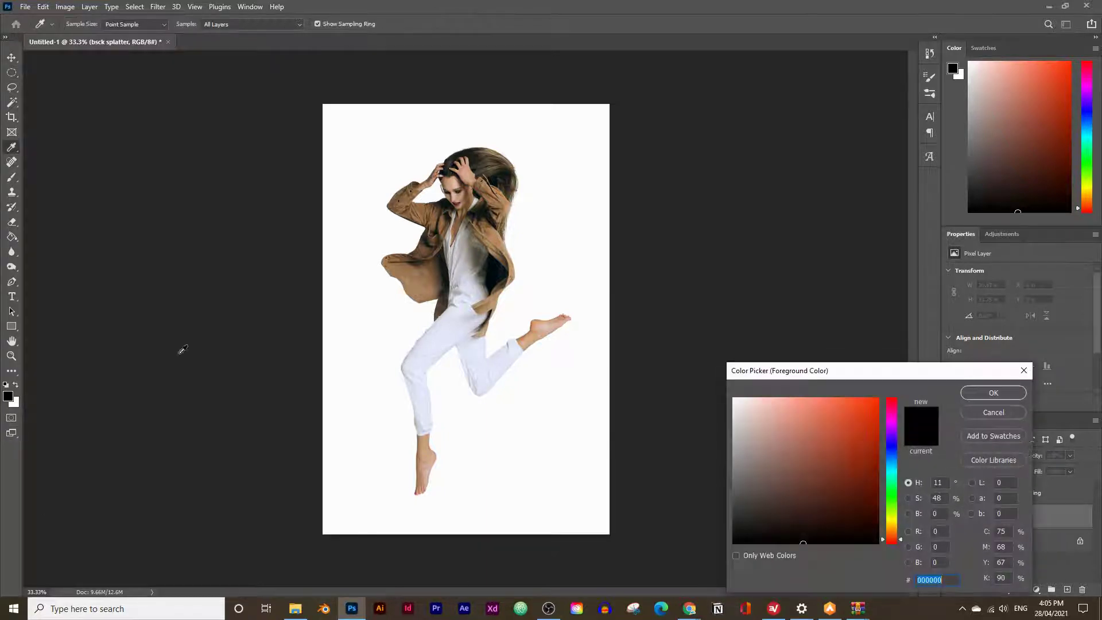
left_click(421, 261)
left_click(419, 268)
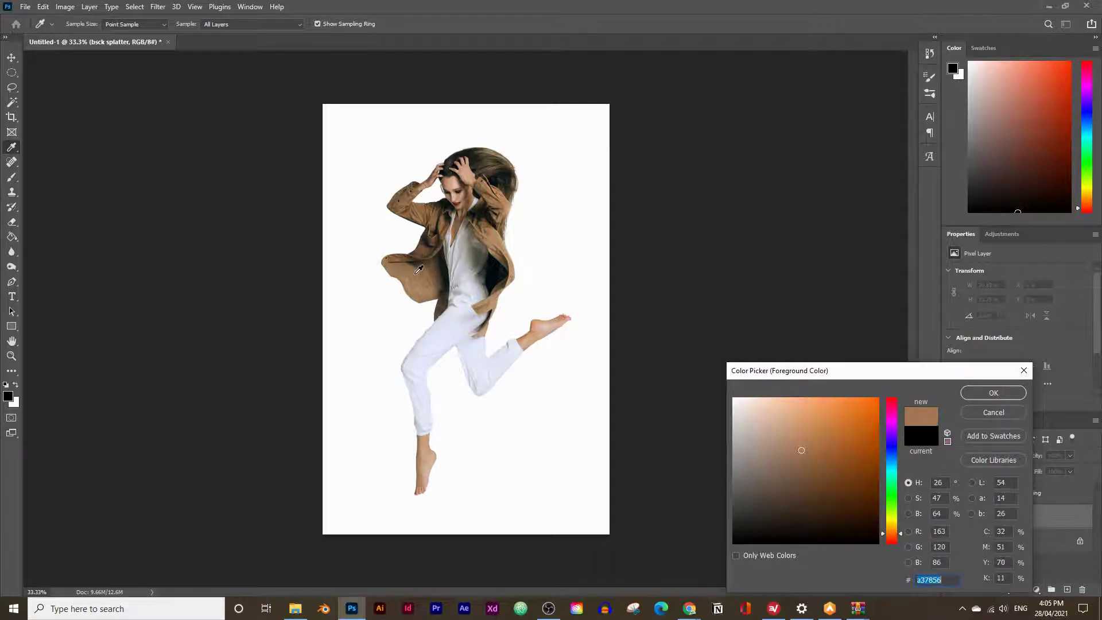
left_click(426, 267)
left_click(424, 265)
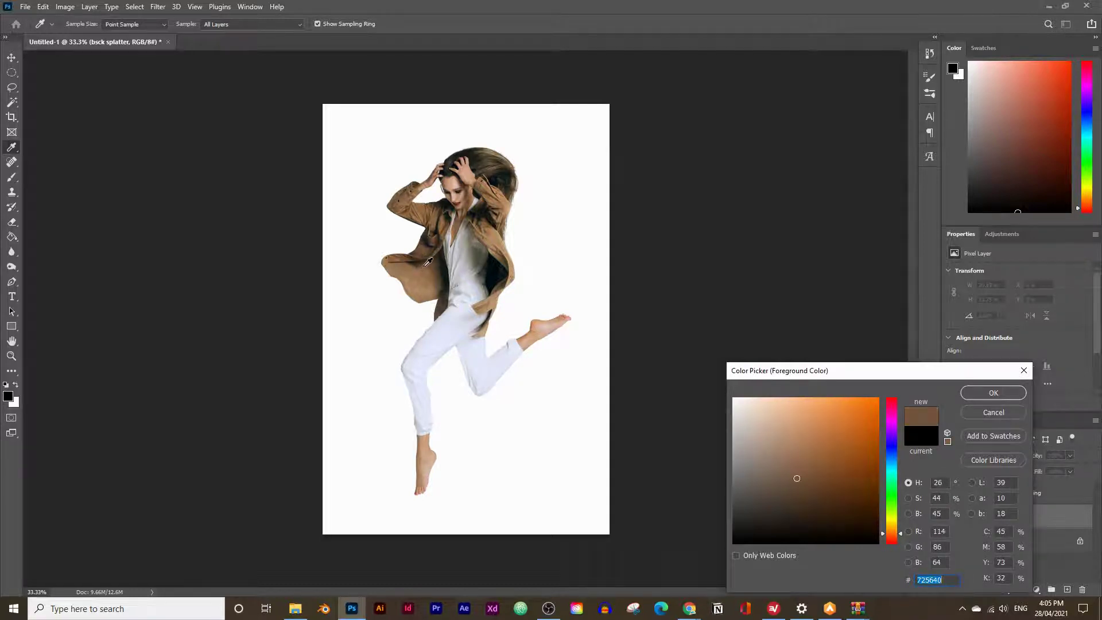
left_click(440, 268)
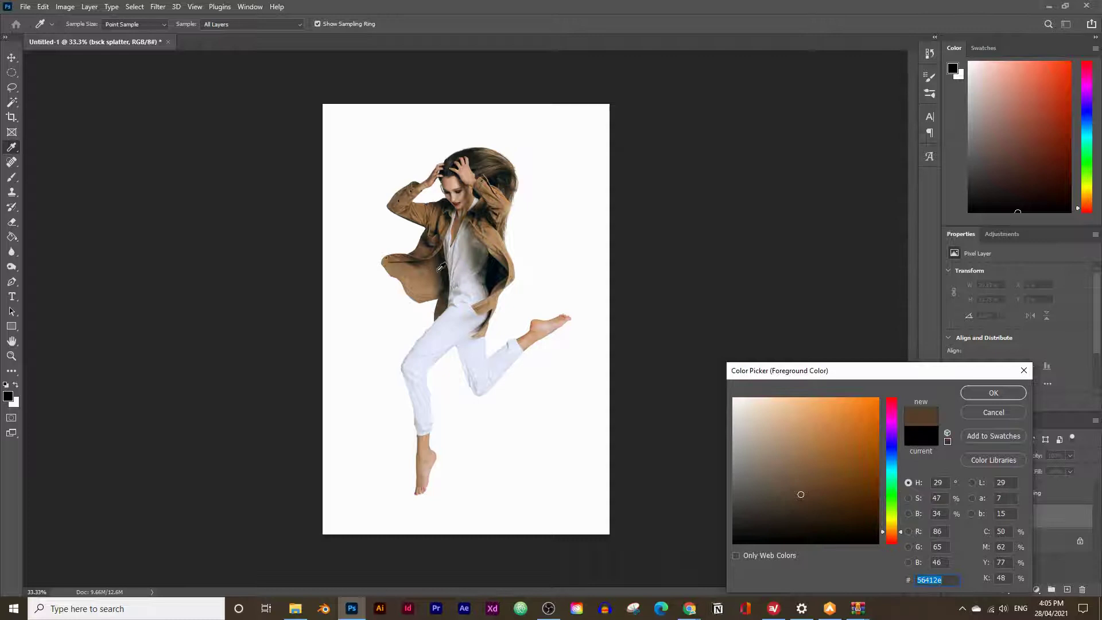
left_click(977, 394)
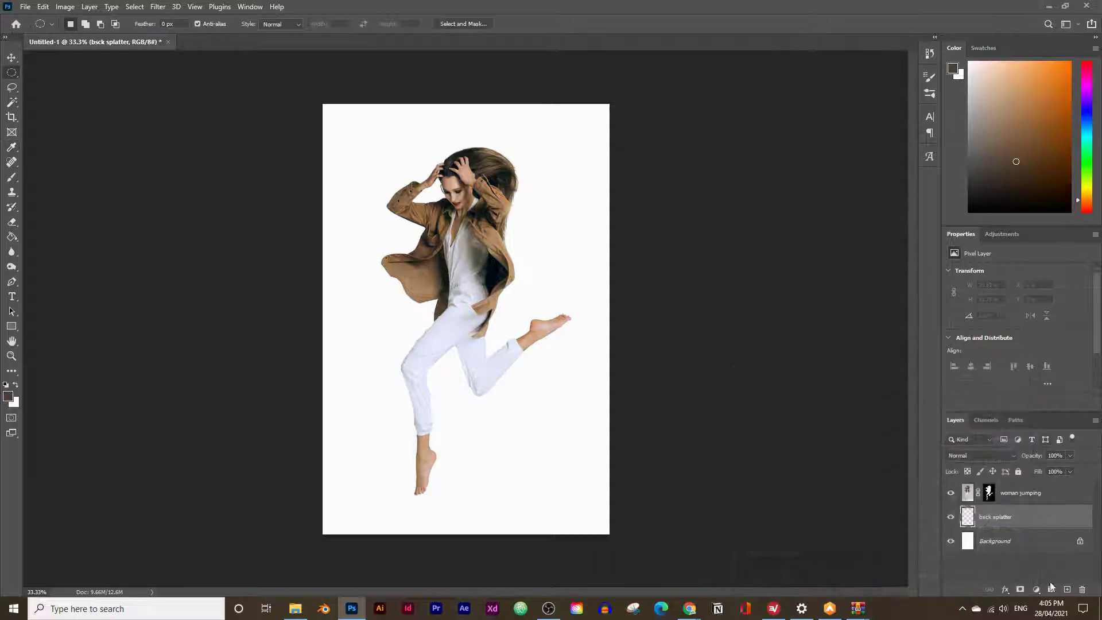
- Choose the bombay101_s5_8.jpg brush at 1600 px and stamp dark brown splatters behind the woman
left_click(12, 177)
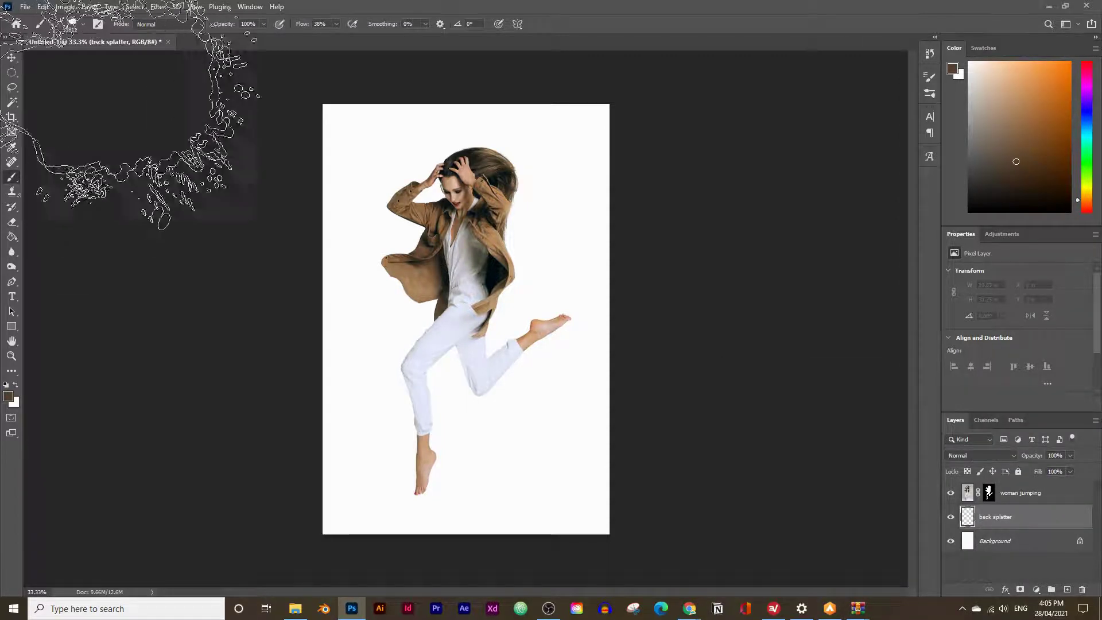
left_click(83, 23)
scroll(84, 144, "up", 5)
left_click(83, 178)
scroll(86, 190, "down", 10)
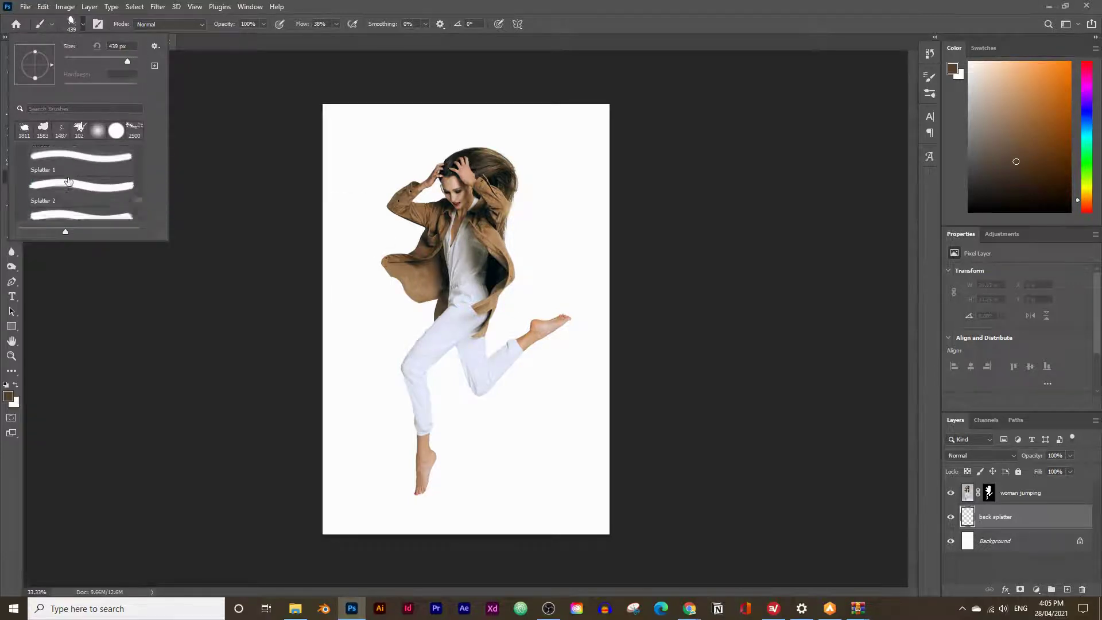
left_click(86, 199)
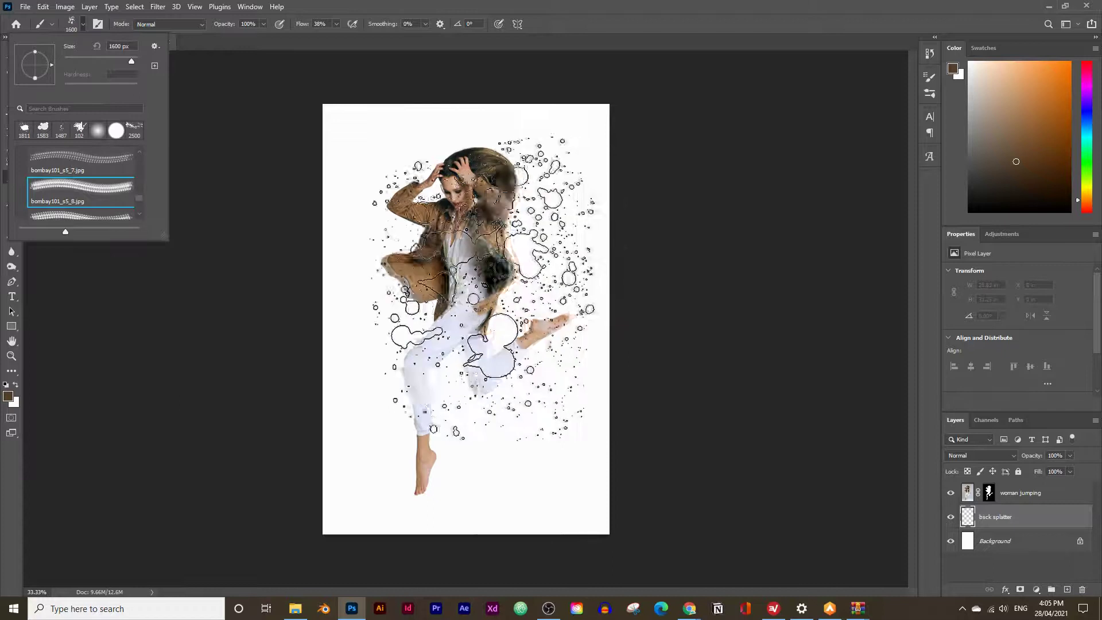
key("Return")
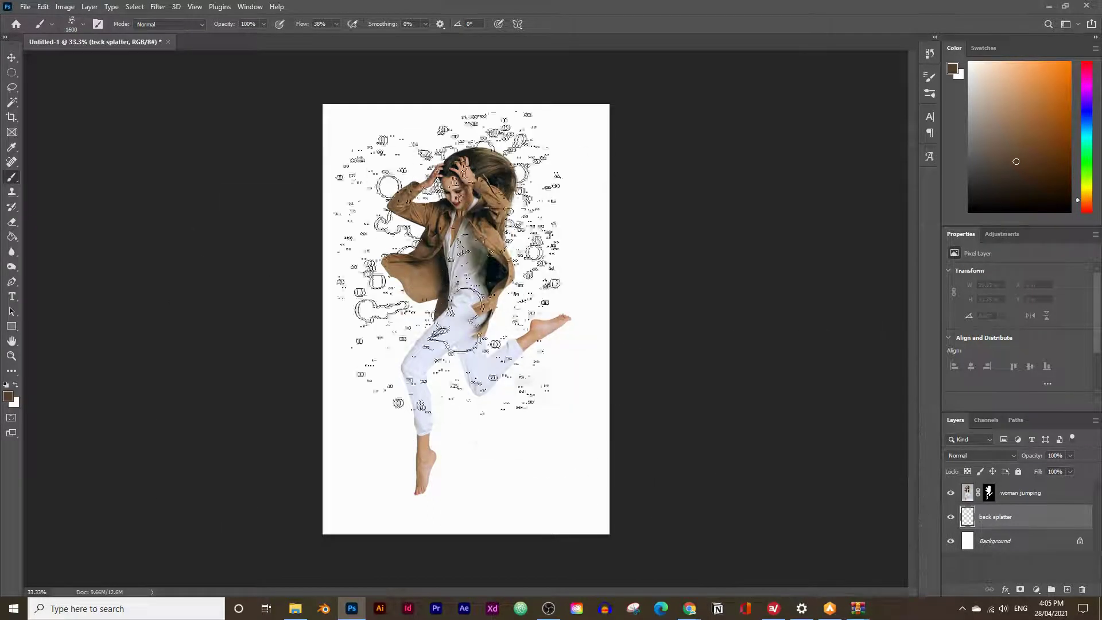
left_click(463, 304)
left_click(464, 304)
left_click(464, 304)
left_click(464, 304)
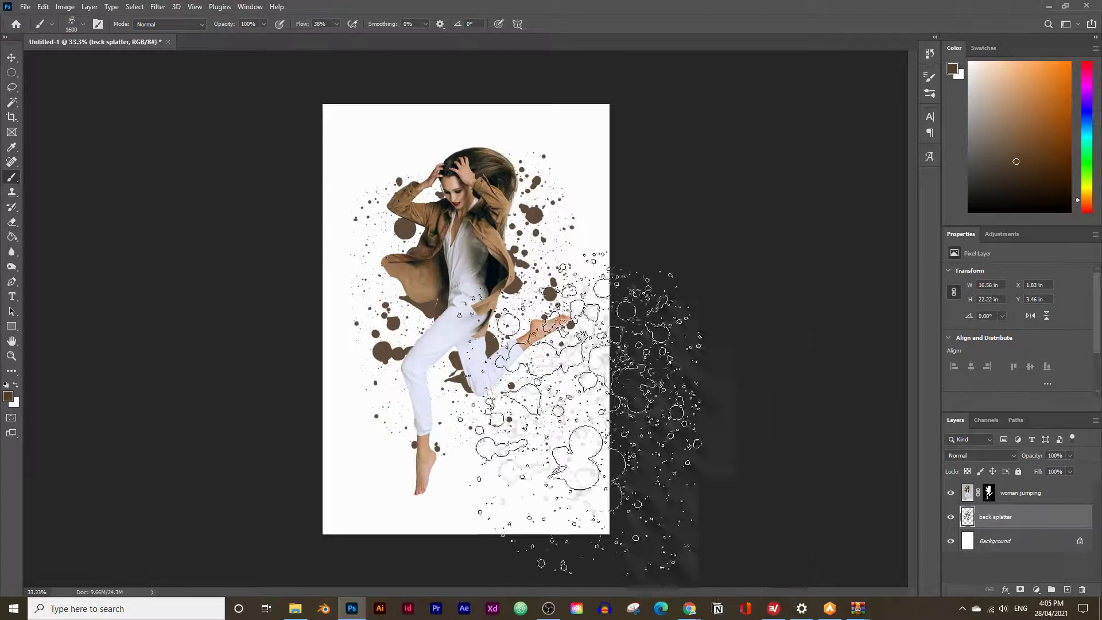
- Set the foreground colour to light brown a77f5b, sampled from the jacket, and choose the bombay101_s5_9.jpg brush
left_click(8, 396)
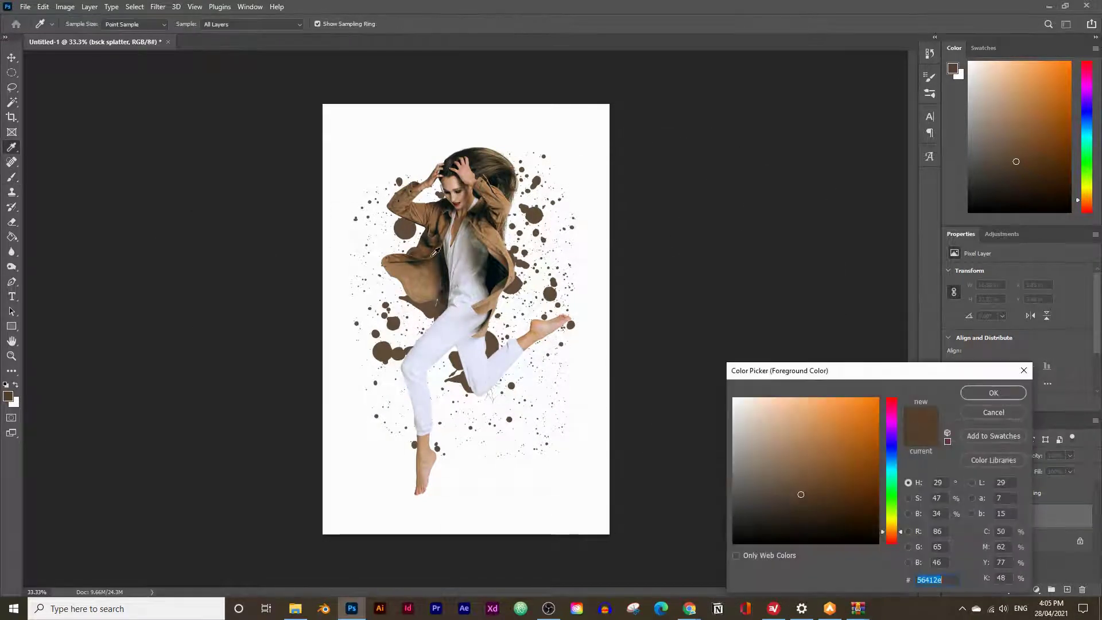
left_click(406, 274)
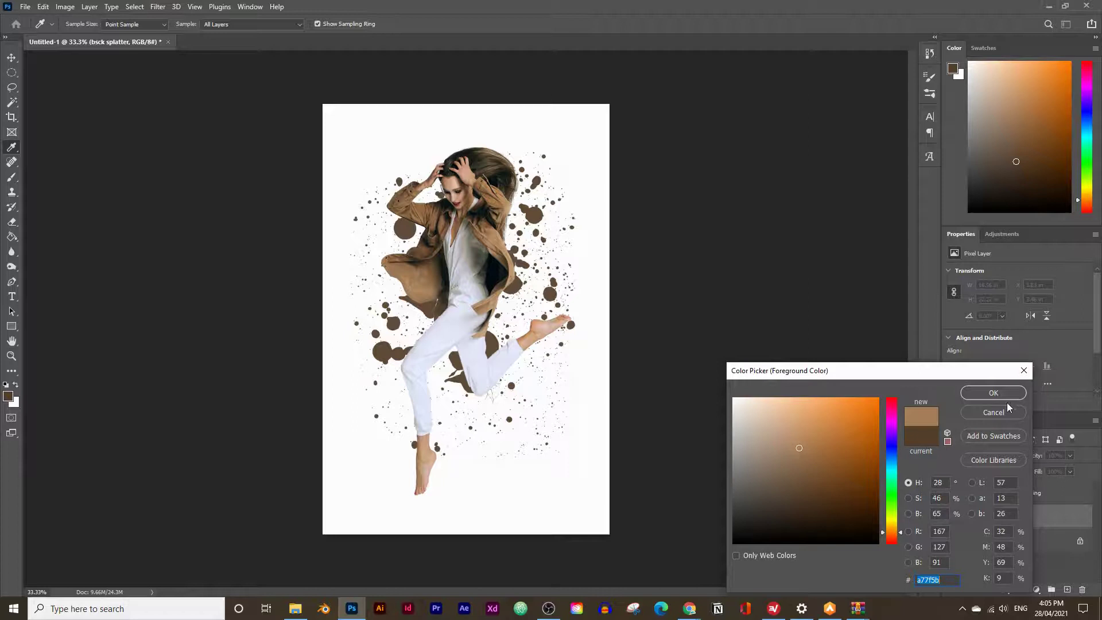
left_click(989, 391)
left_click(83, 24)
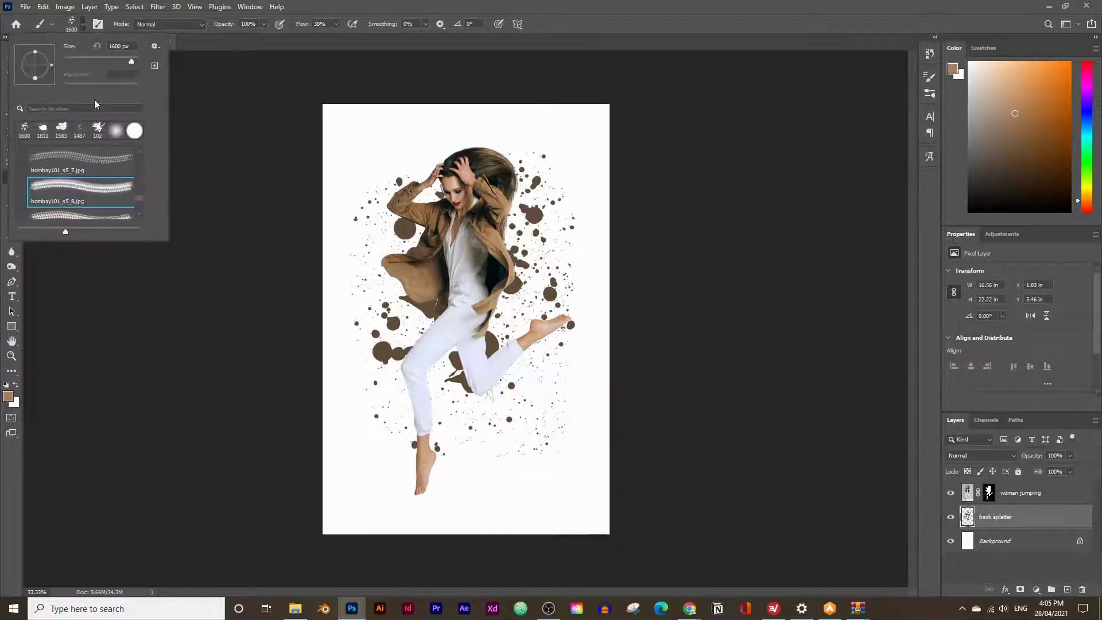
left_click(87, 213)
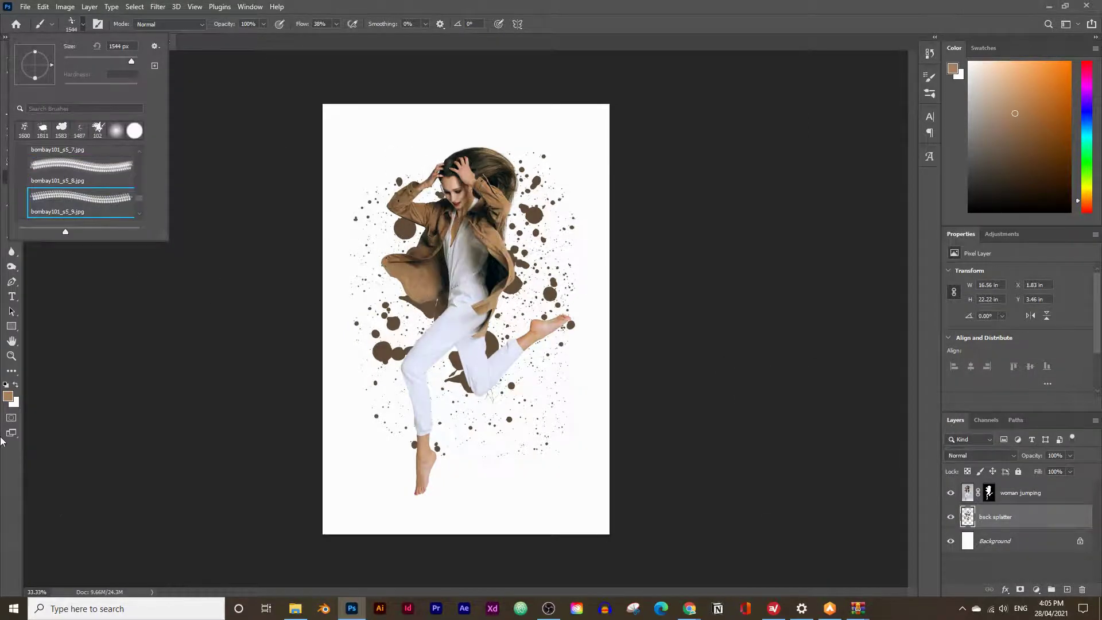
left_click(3, 442)
- Add a new layer above back splatter and name it "back splatter 2"
left_click(1067, 590)
double_click(990, 517)
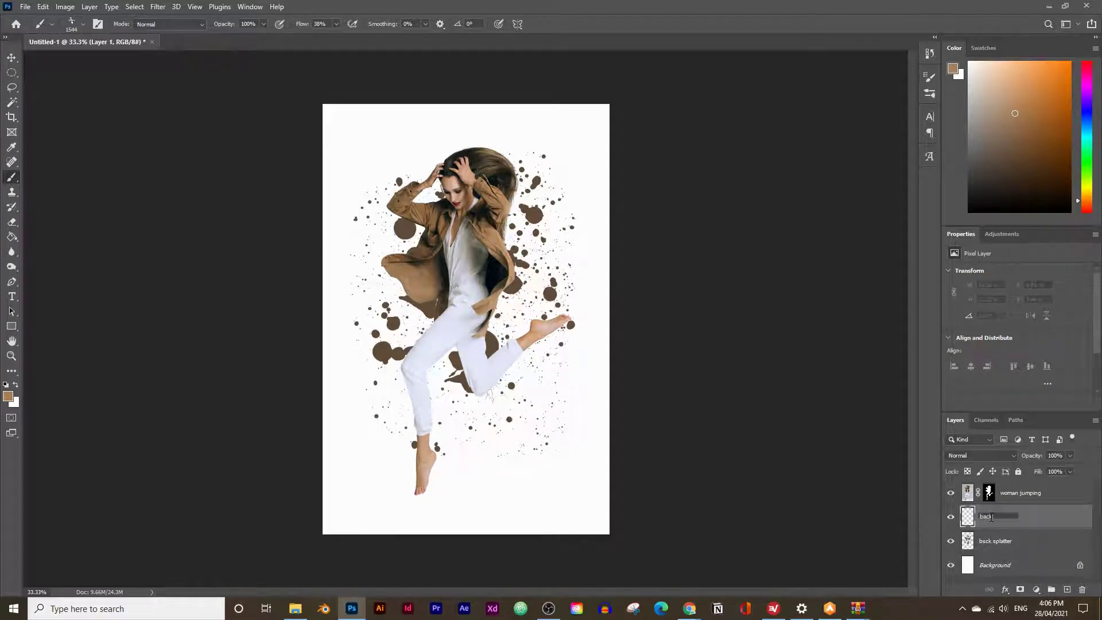
type("back splatter 2")
key("Return")
left_click(968, 516, "ctrl")
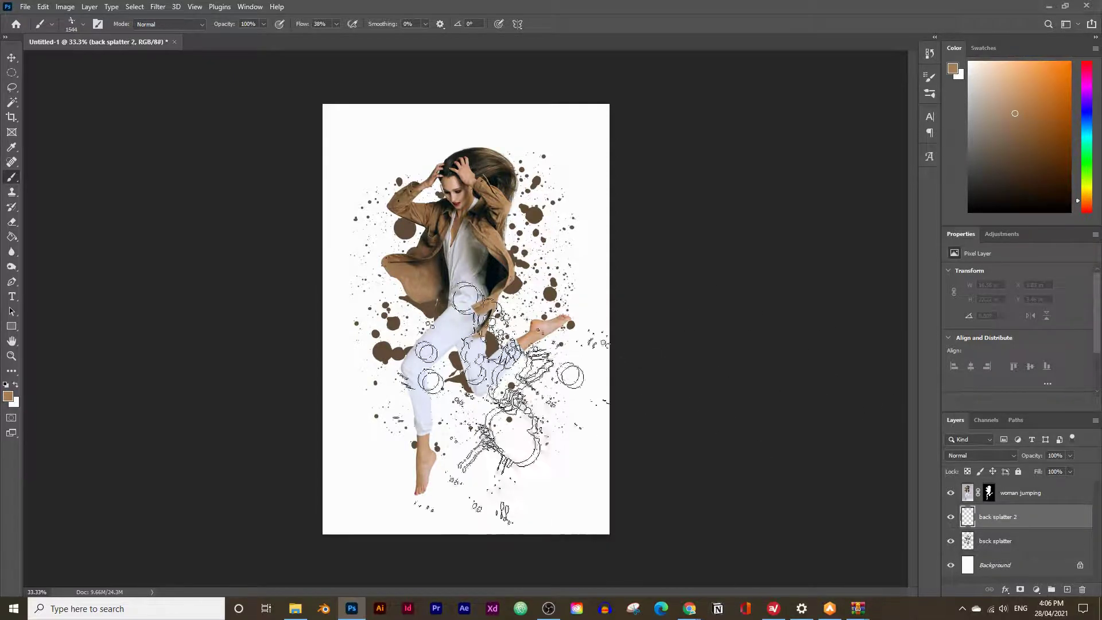
- Stamp light brown splatters behind the woman's torso on the back splatter 2 layer
left_click(475, 271)
left_click(475, 271)
left_click(475, 271)
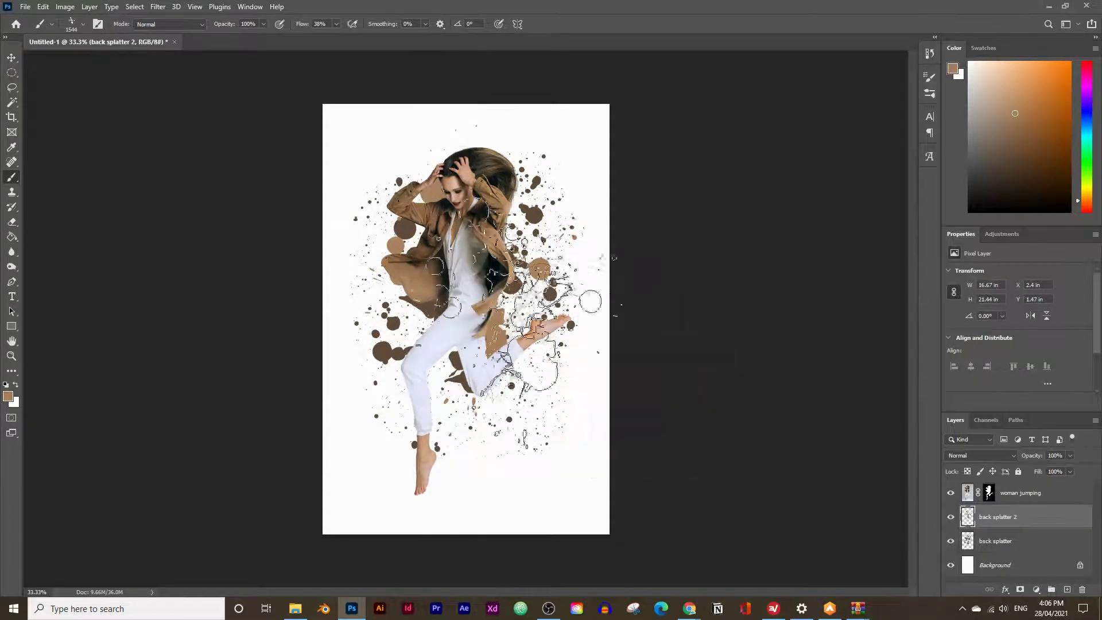
- Rotate the light brown splatters on the back splatter 2 layer and reposition them behind the woman's torso and legs
key("v")
key("ctrl+t")
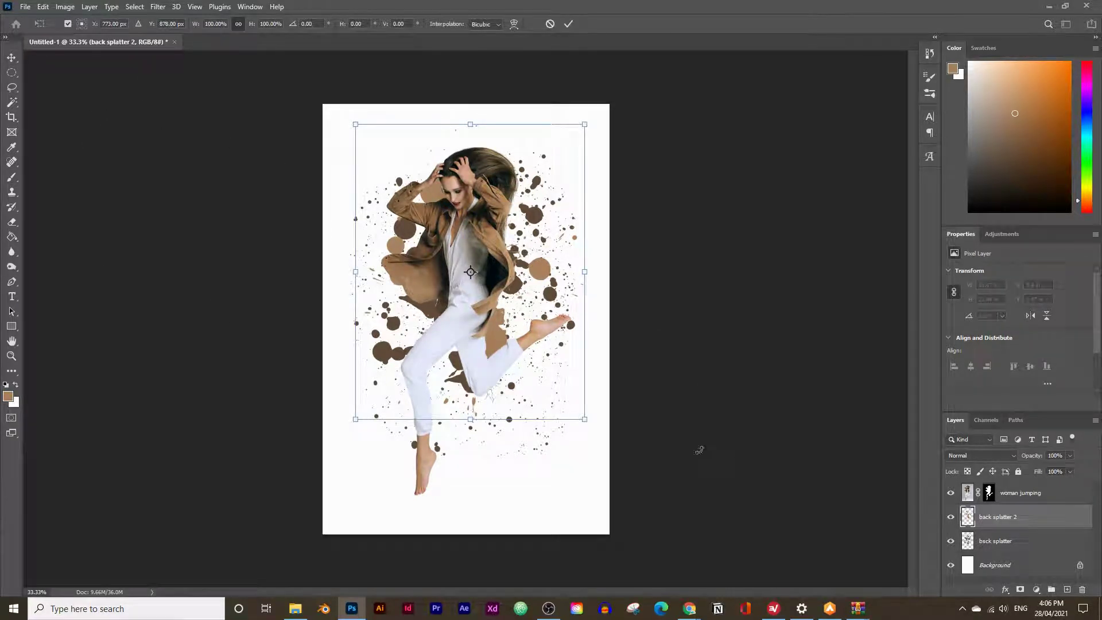
left_click_drag(599, 421, 472, 141)
left_click_drag(499, 208, 514, 248)
key("Return")
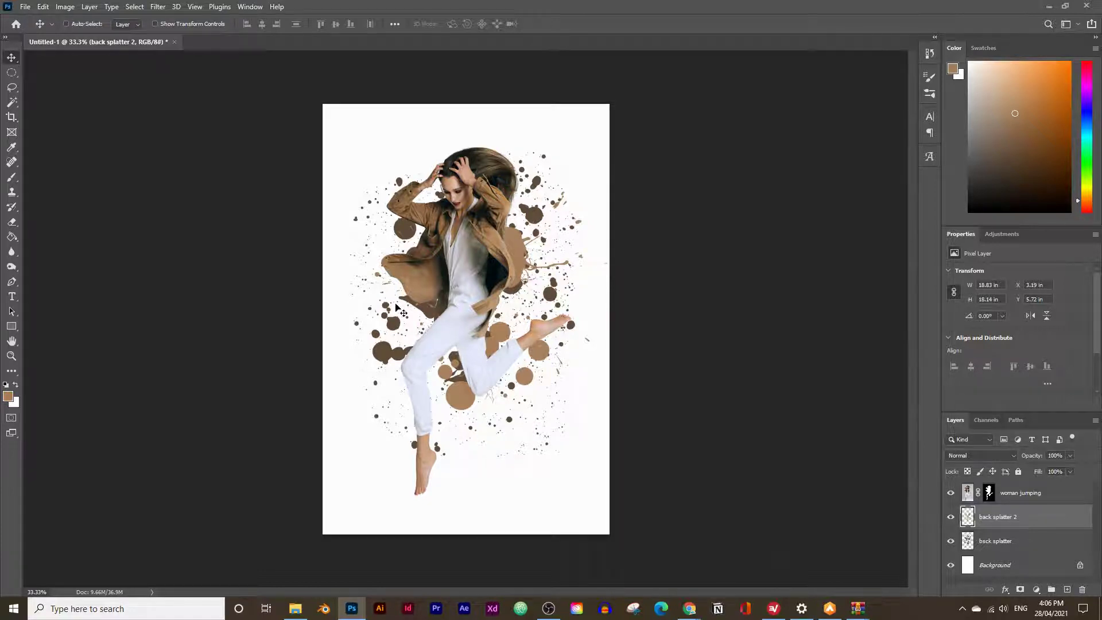
- Set the foreground colour to brown 694930, sampled from the woman's jacket
left_click(8, 396)
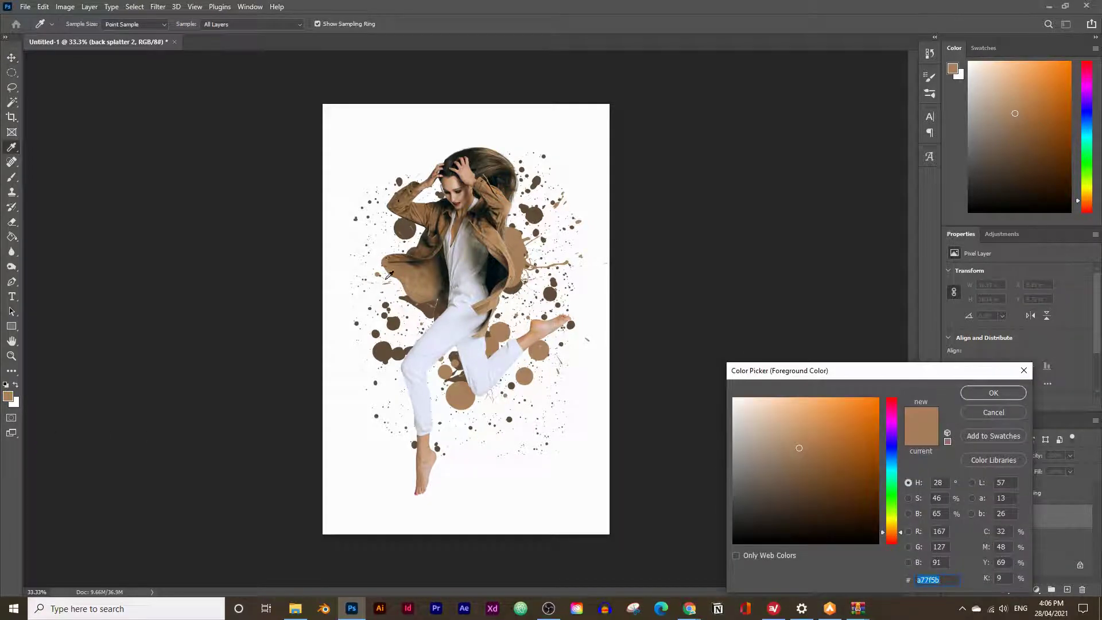
left_click(423, 247)
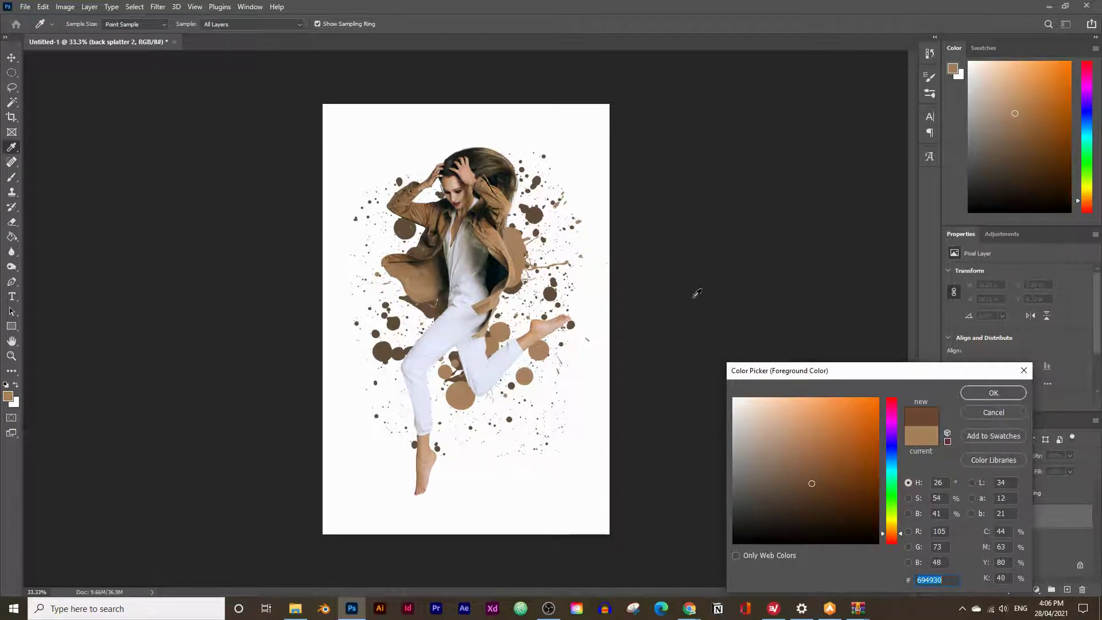
left_click(993, 392)
- Add a new layer above back splatter 2 and name it "back splatter 3"
left_click(1068, 590)
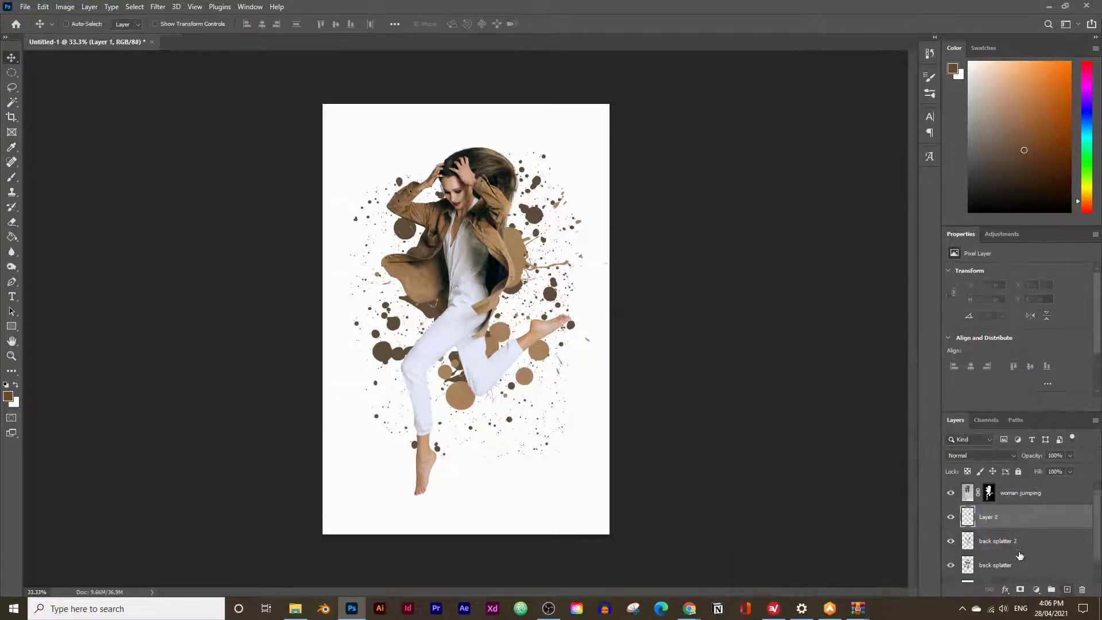
double_click(992, 515)
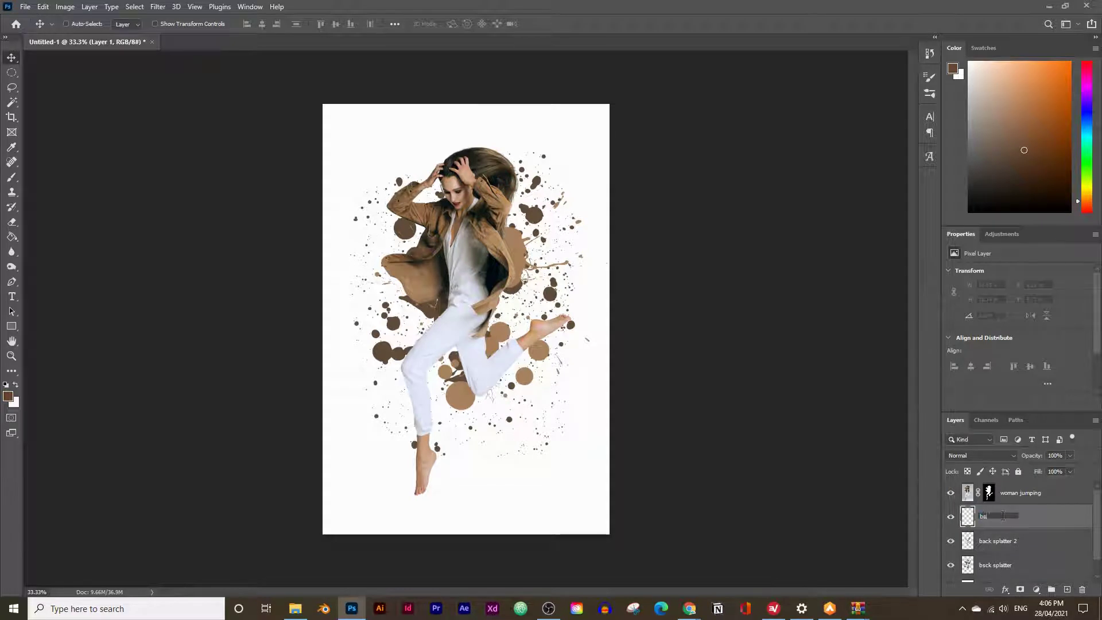
type("back spl")
key("Return")
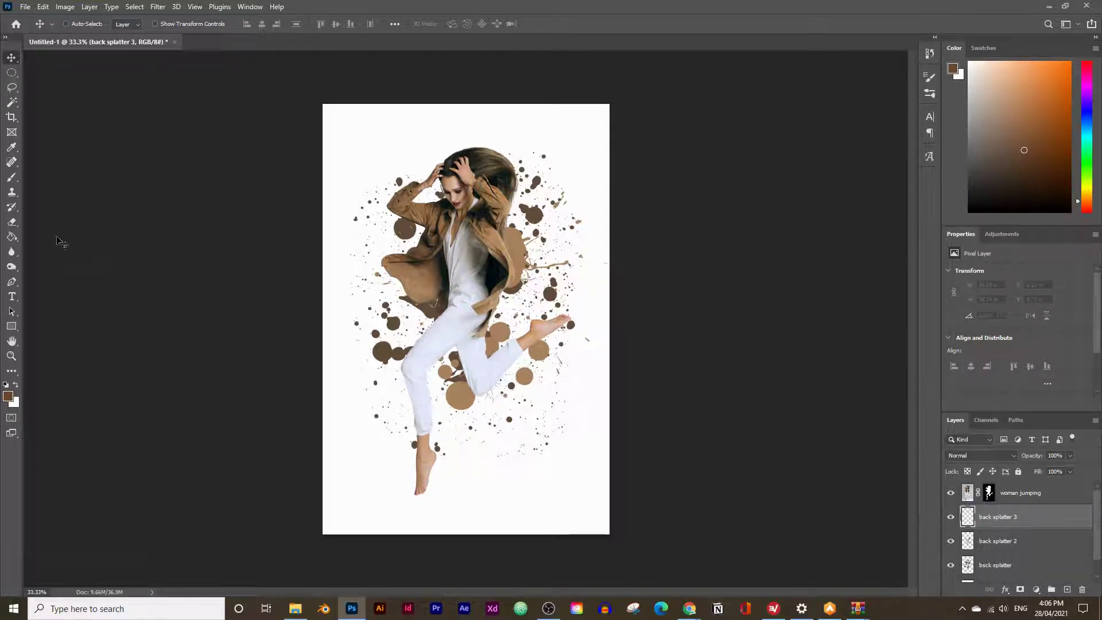
- Choose the bombay101_s5_5.jpg brush at 1646 px and stamp brown splatters behind the woman on the back splatter 3 layer
left_click(12, 177)
left_click(79, 25)
scroll(96, 192, "up", 3)
left_click(97, 193)
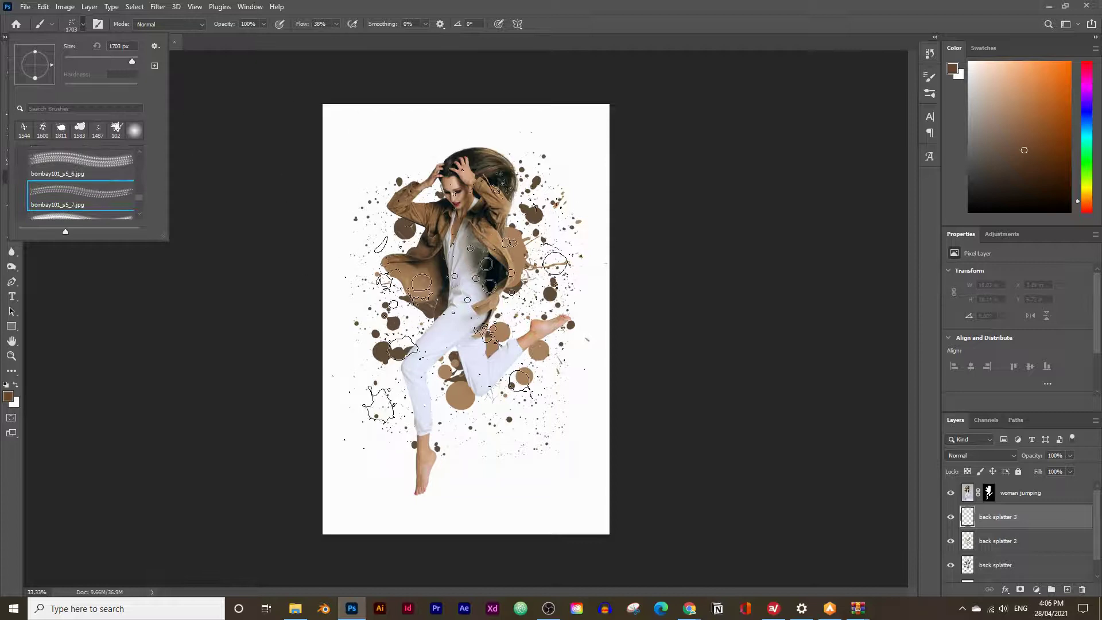
scroll(92, 170, "up", 1)
left_click(82, 180)
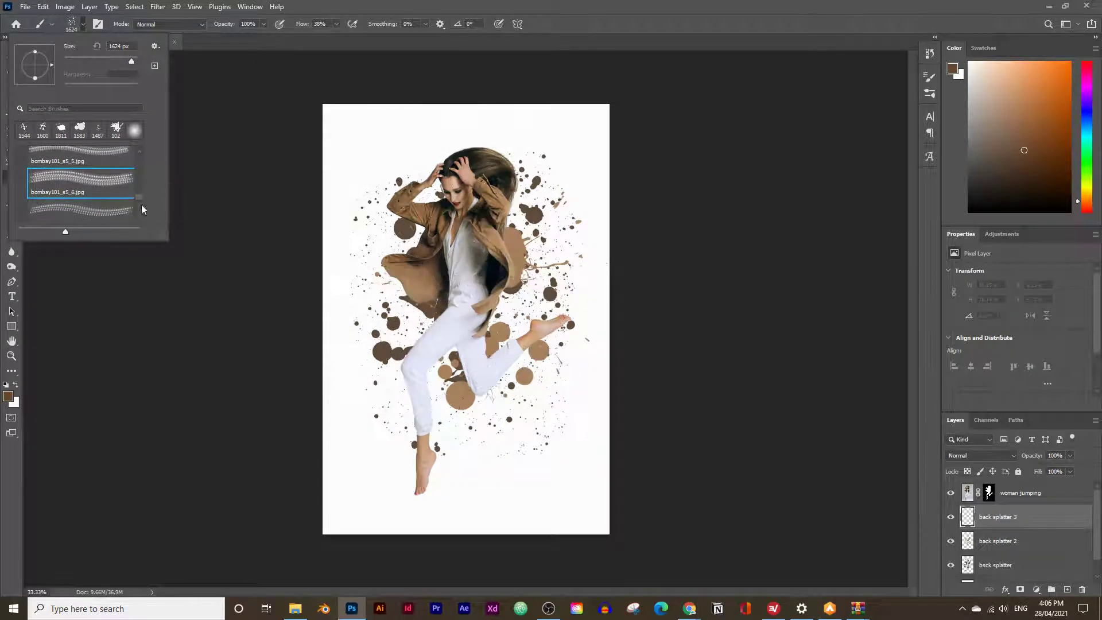
scroll(142, 210, "up", 1)
left_click(81, 178)
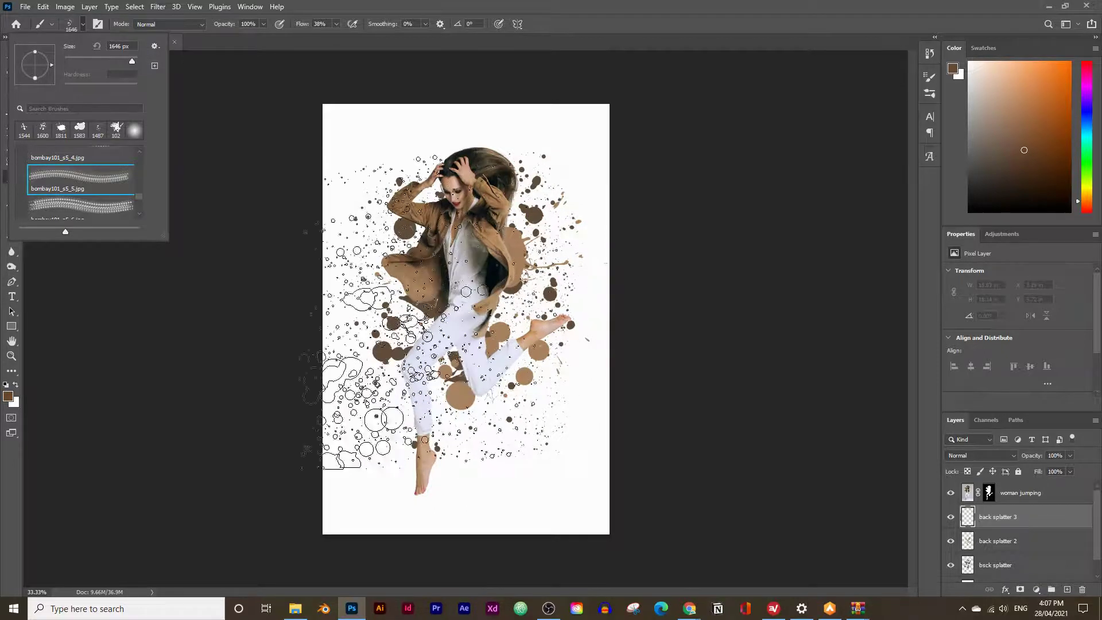
left_click(7, 403)
left_click(479, 299)
left_click(479, 299)
left_click(478, 300)
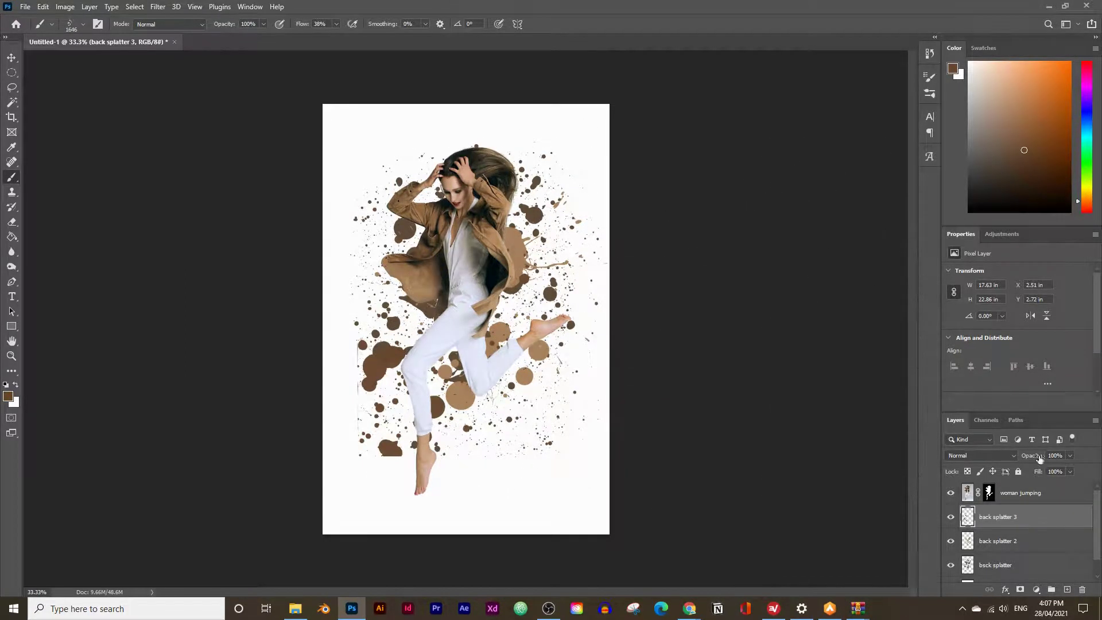
- Undo the brown splatter stamps on the back splatter 3 layer
key("ctrl+z")
key("ctrl+z")
key("ctrl+z")
key("ctrl+z")
key("ctrl+z")
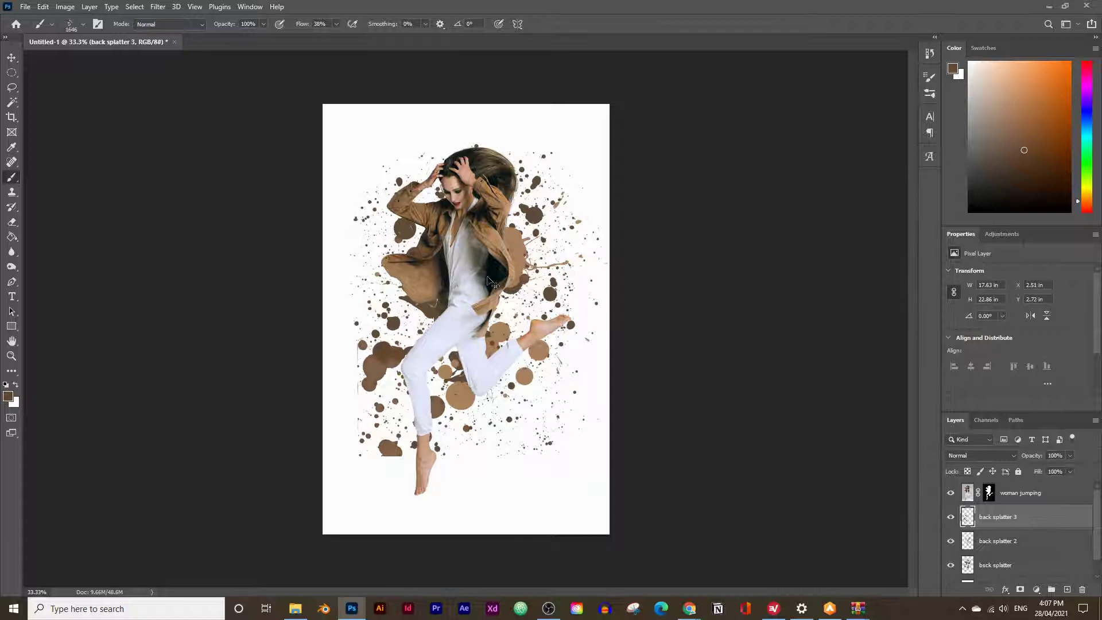
key("ctrl+z")
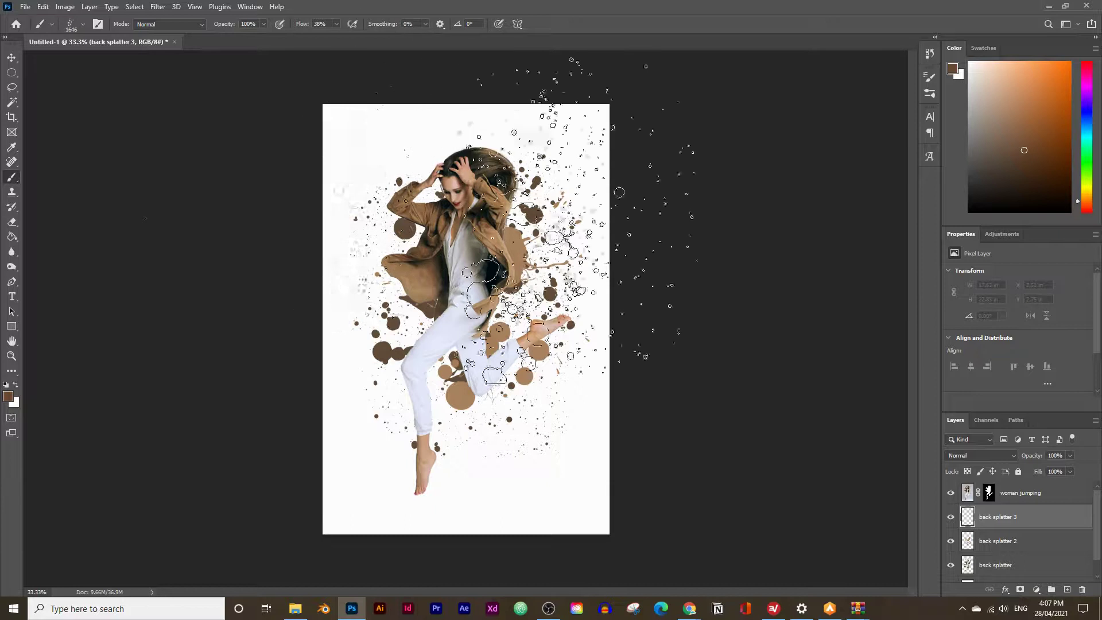
- Choose the bombay101_s5_3.jpg splatter brush
left_click(76, 26)
scroll(98, 166, "up", 2)
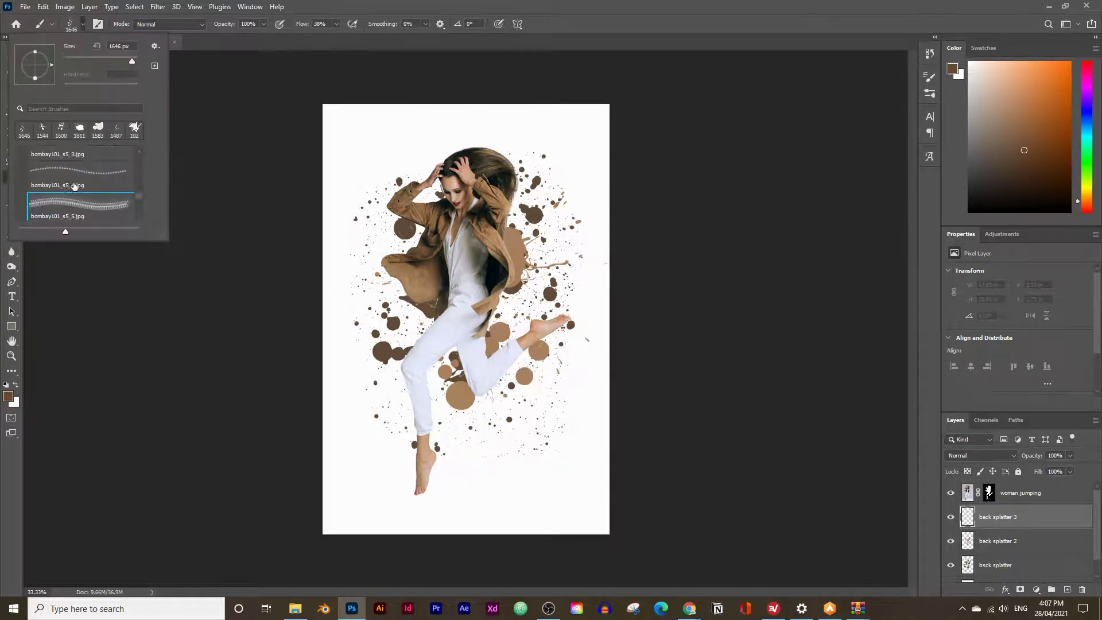
left_click(98, 158)
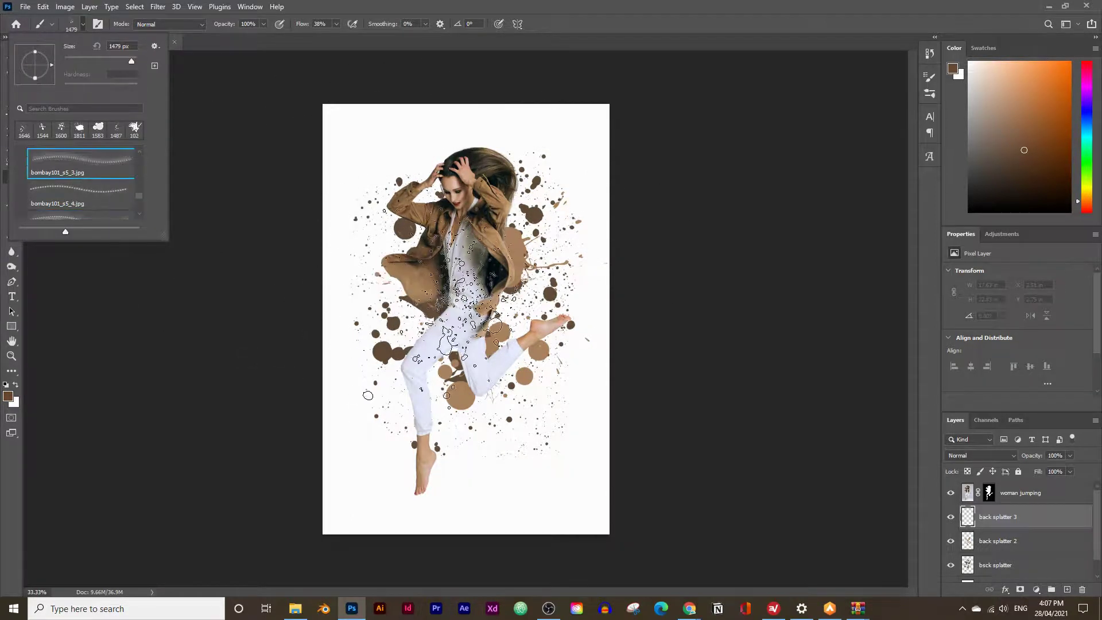
- Set the foreground colour to dark brown 614c39, sampled from the woman's jacket near the collar
left_click(8, 395)
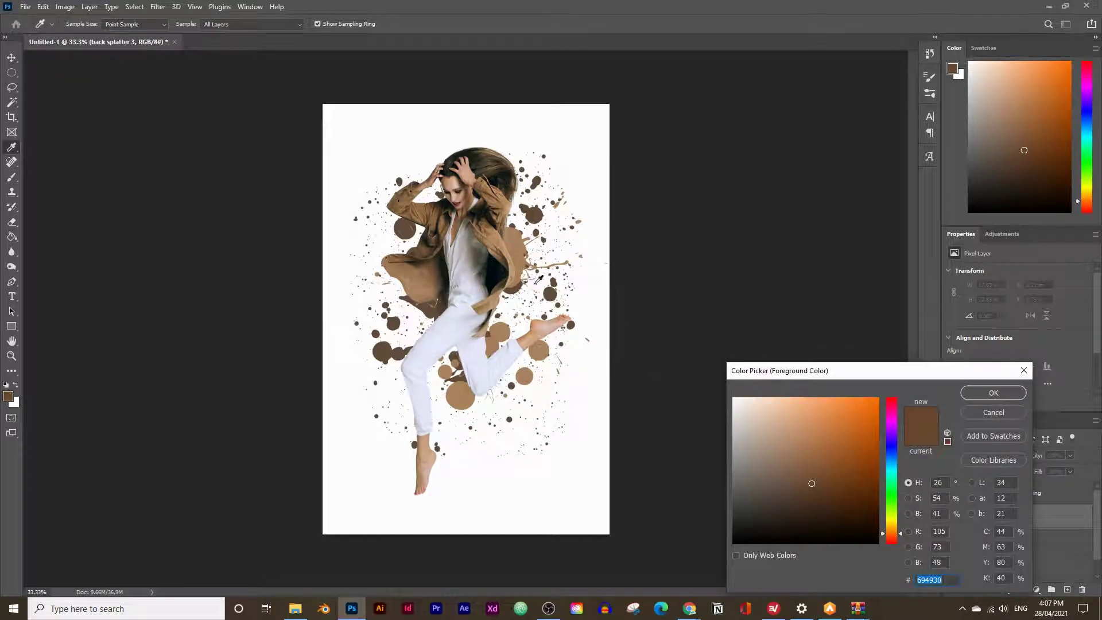
left_click(501, 265)
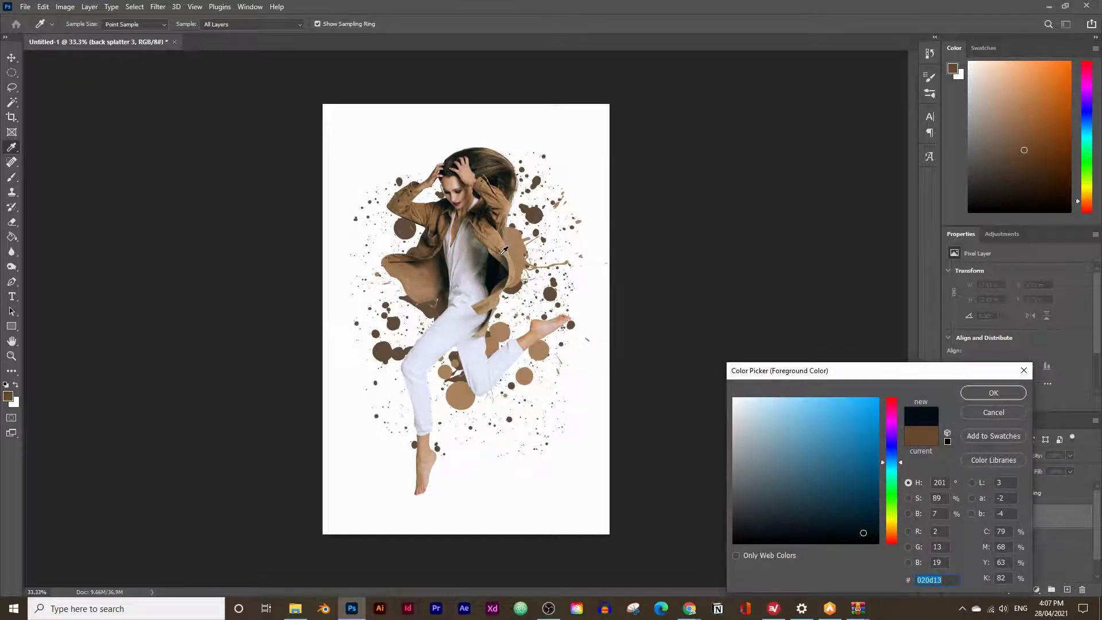
left_click(503, 250)
left_click(451, 217)
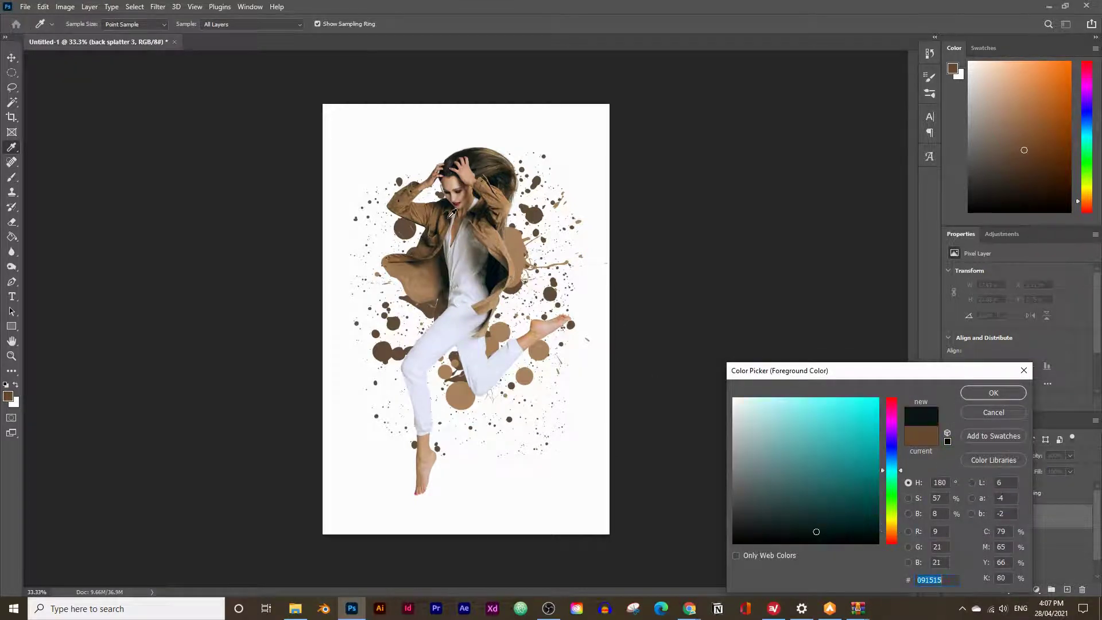
left_click(450, 218)
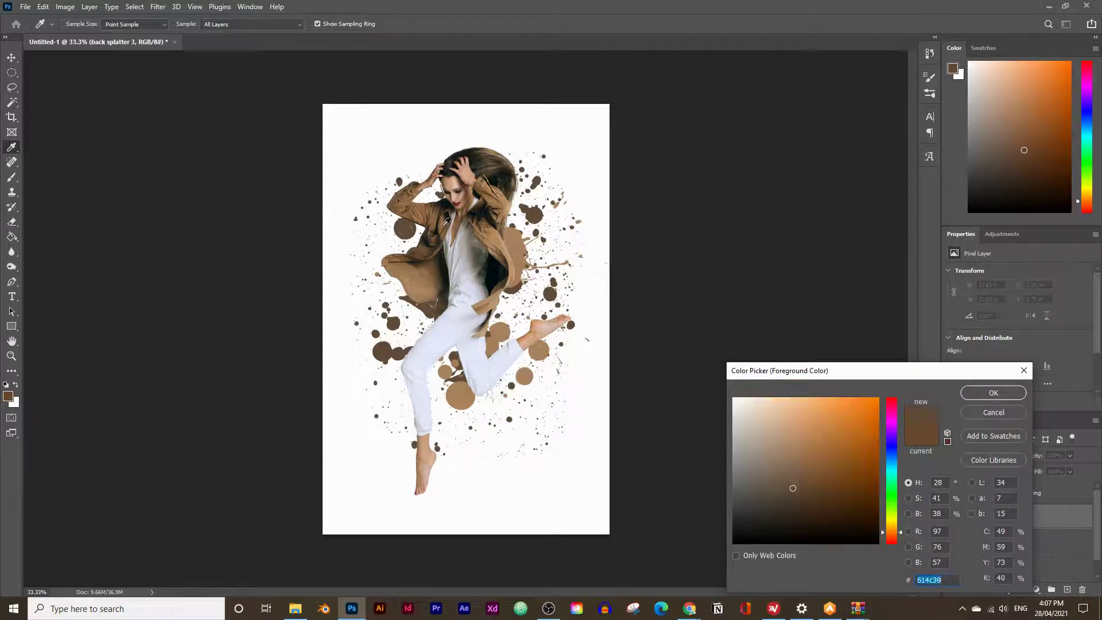
left_click(964, 395)
- Enlarge the brush to 1900 px and stamp dark brown splatters behind the woman on the back splatter 3 layer
key("b")
key("bracketright")
key("bracketright")
key("bracketright")
left_click(487, 299)
left_click(487, 298)
left_click(487, 298)
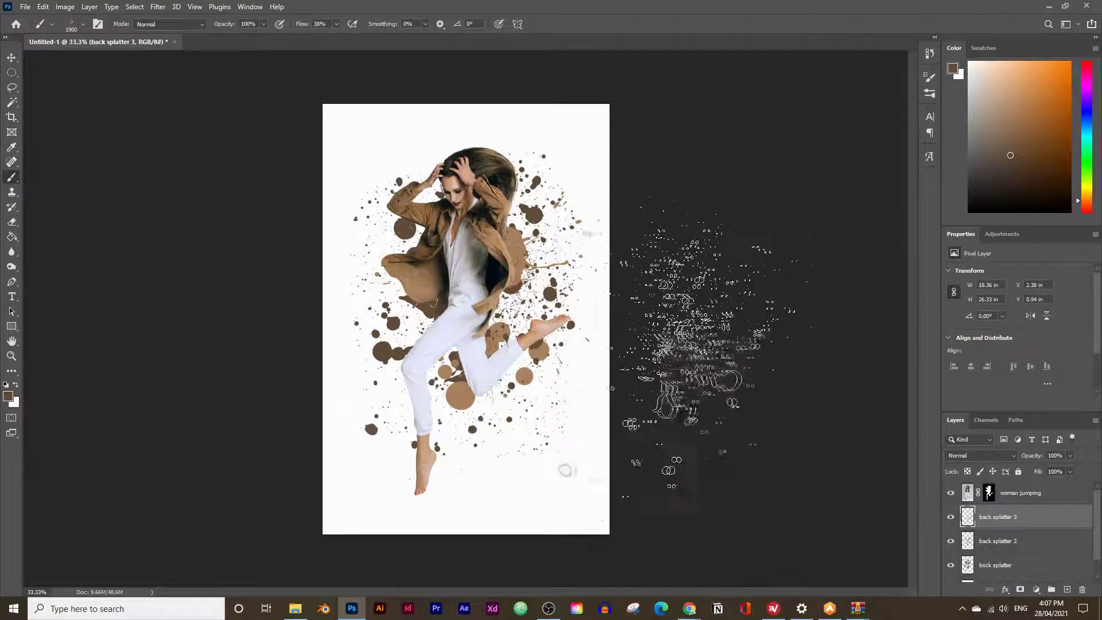
- Rotate the splatters on the back splatter 3 layer and shift them down and left behind the woman
key("ctrl+t")
left_click_drag(618, 487, 420, 224)
left_click_drag(476, 282, 450, 325)
key("Return")
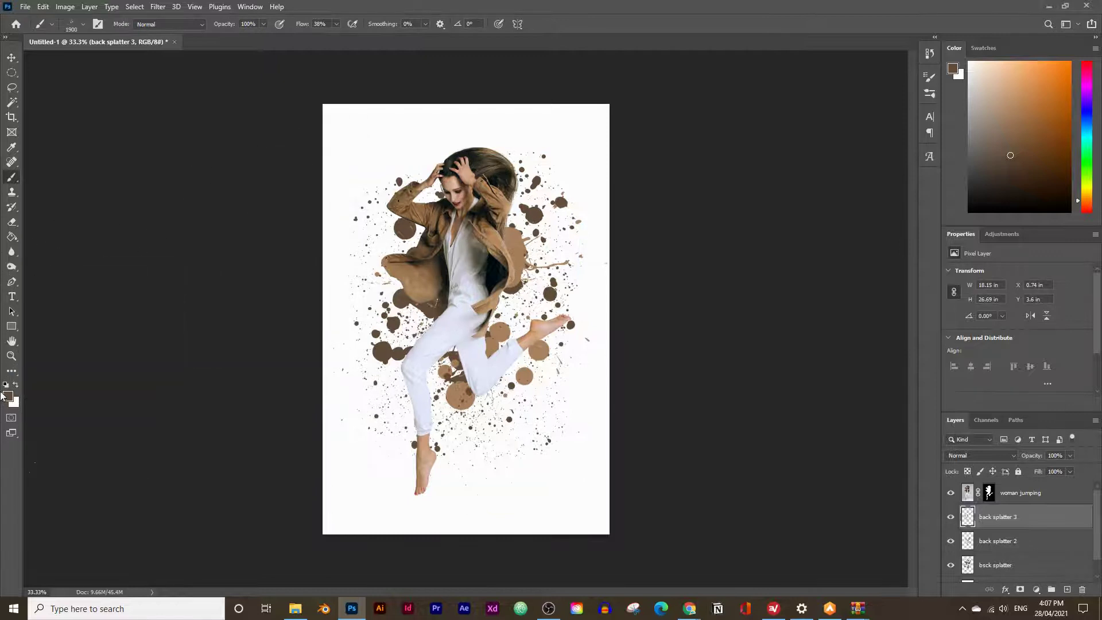
- Set the foreground colour to light tan c79262, lightened from a jacket sample, and add a new layer above back splatter 3
left_click(8, 396)
left_click(389, 260)
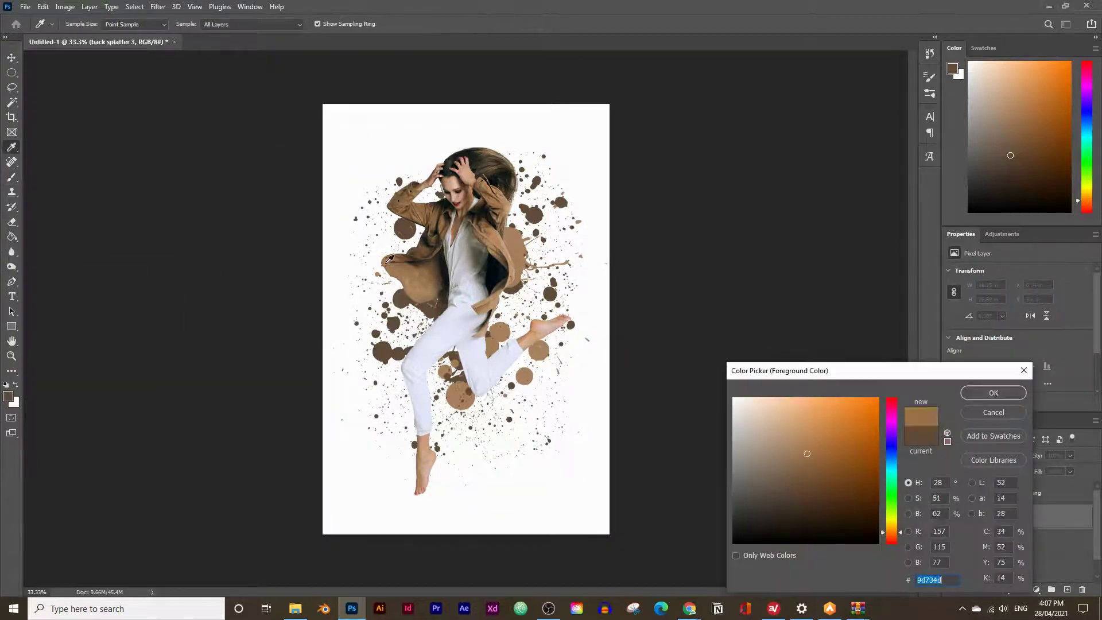
left_click_drag(778, 425, 807, 430)
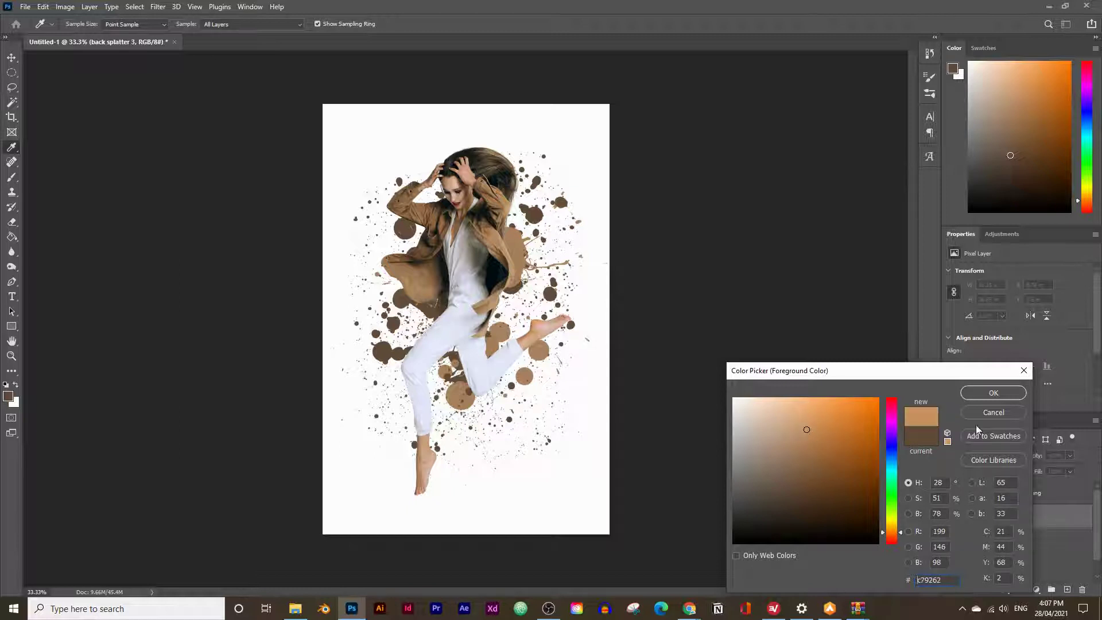
left_click(994, 394)
left_click(1067, 589)
- Stamp light tan splatters on the new layer with a 1495 px splatter brush and move them up and right beside the woman
key("b")
left_click(83, 24)
left_click(80, 193)
left_click(2, 400)
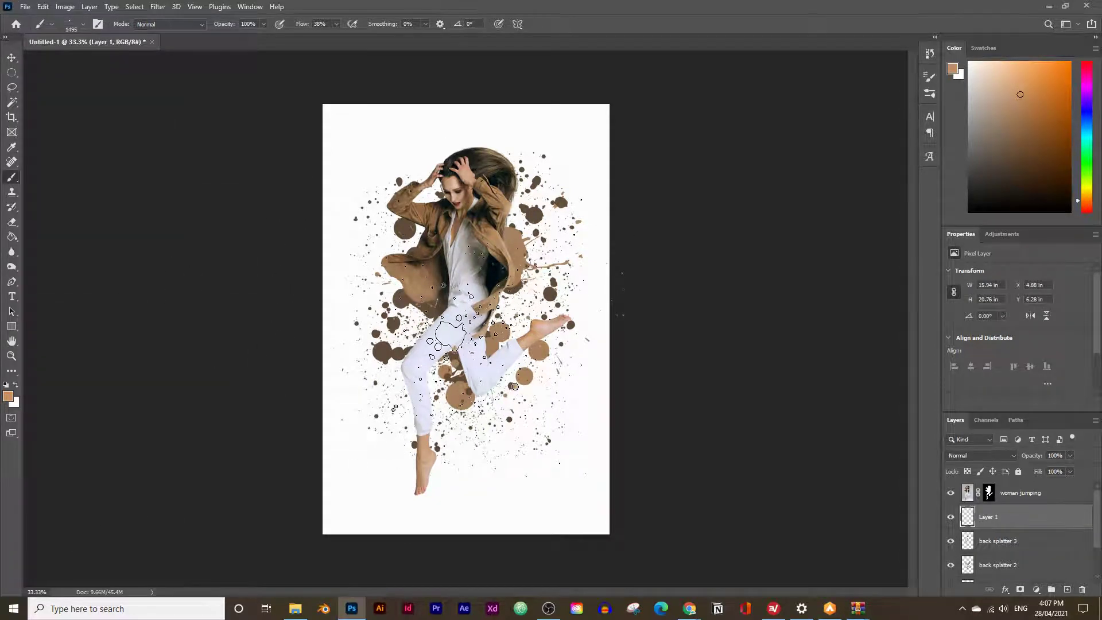
left_click(12, 58)
left_click_drag(449, 223, 534, 187)
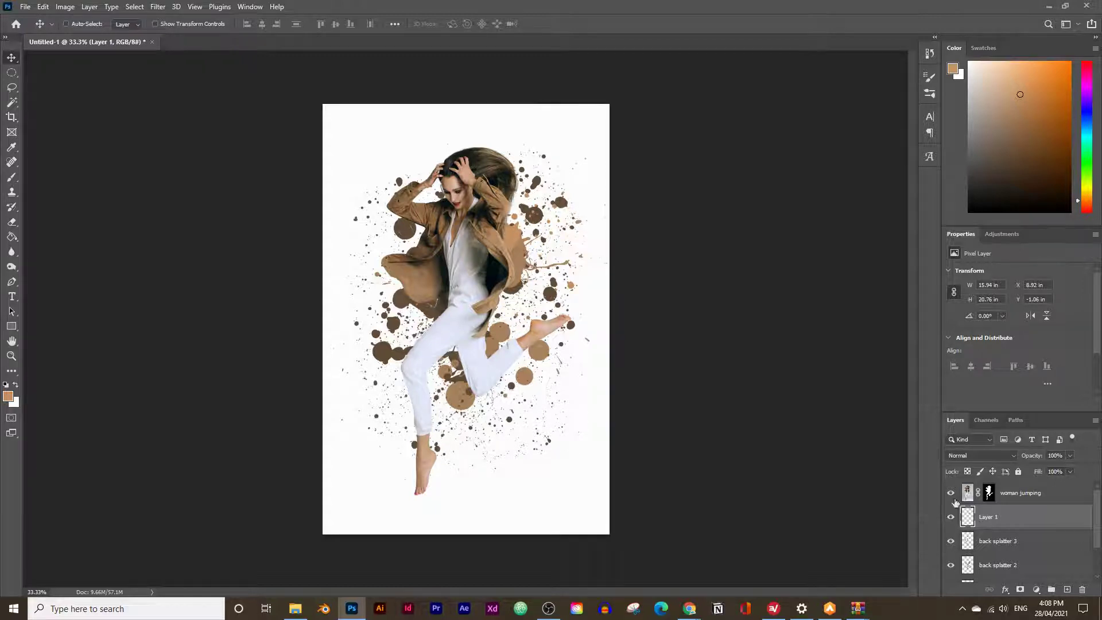
- Add a new layer above woman jumping and rename Layer 1 as "back slplatter 4"
left_click(1044, 497)
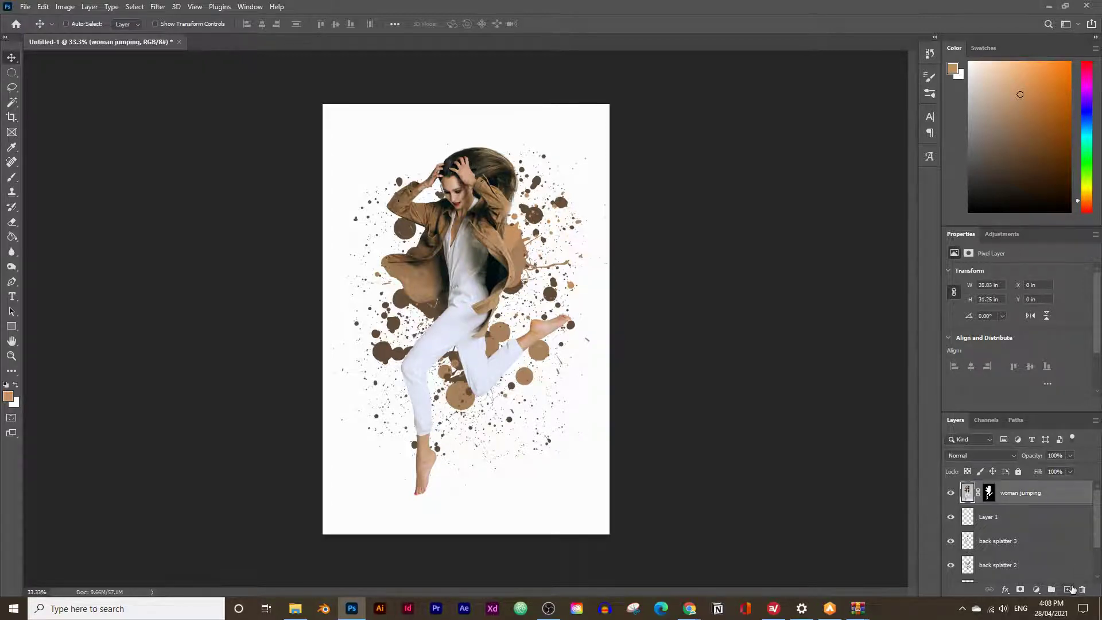
left_click(1066, 590)
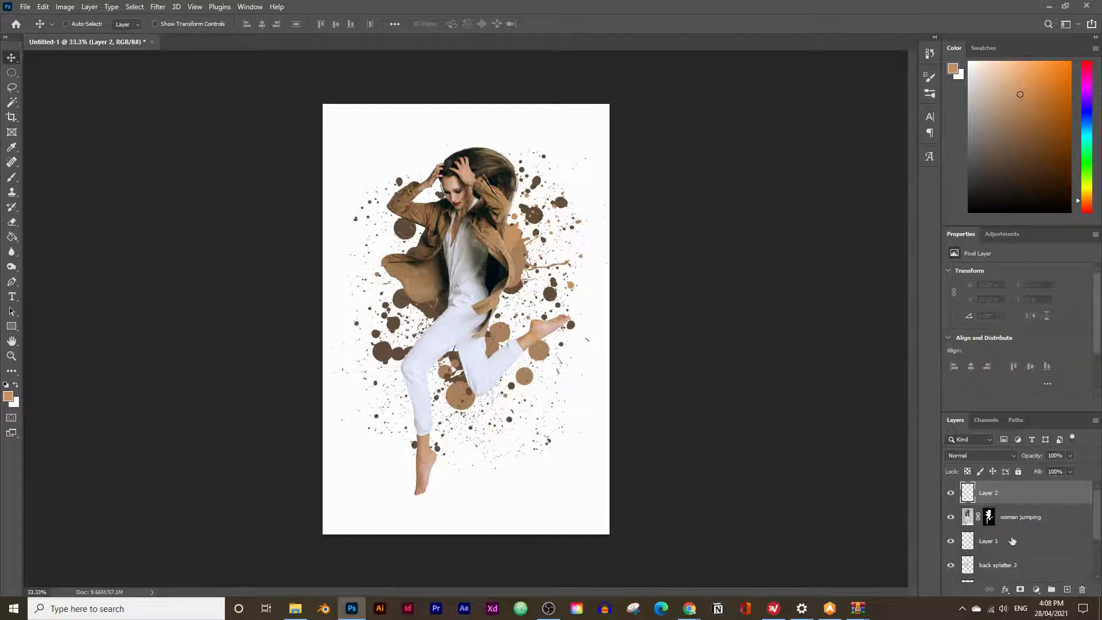
scroll(1013, 541, "down", 1)
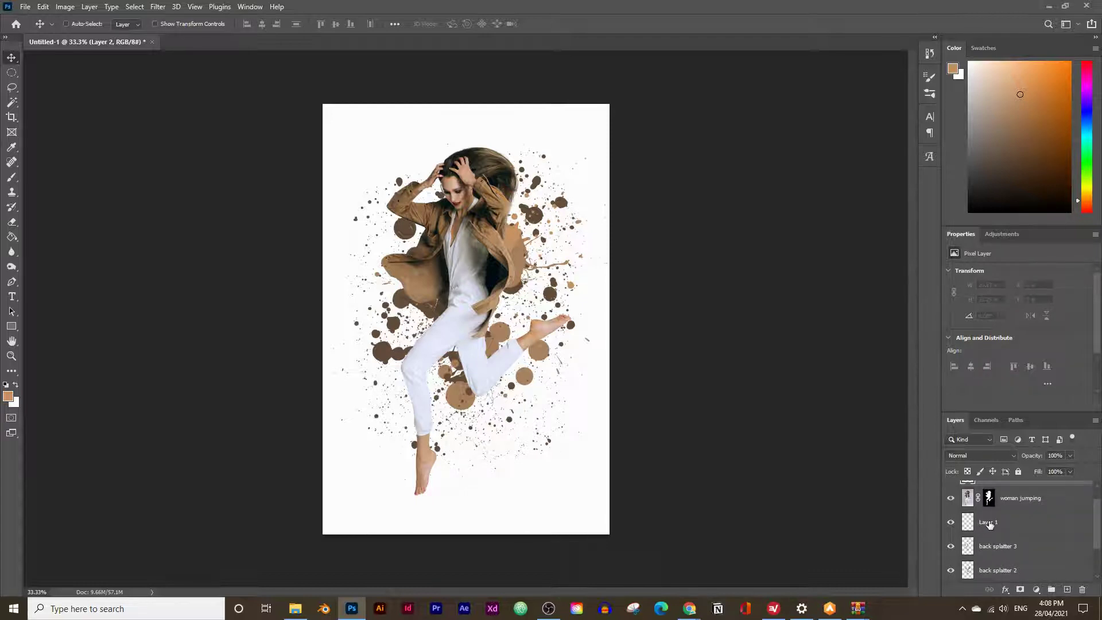
double_click(990, 524)
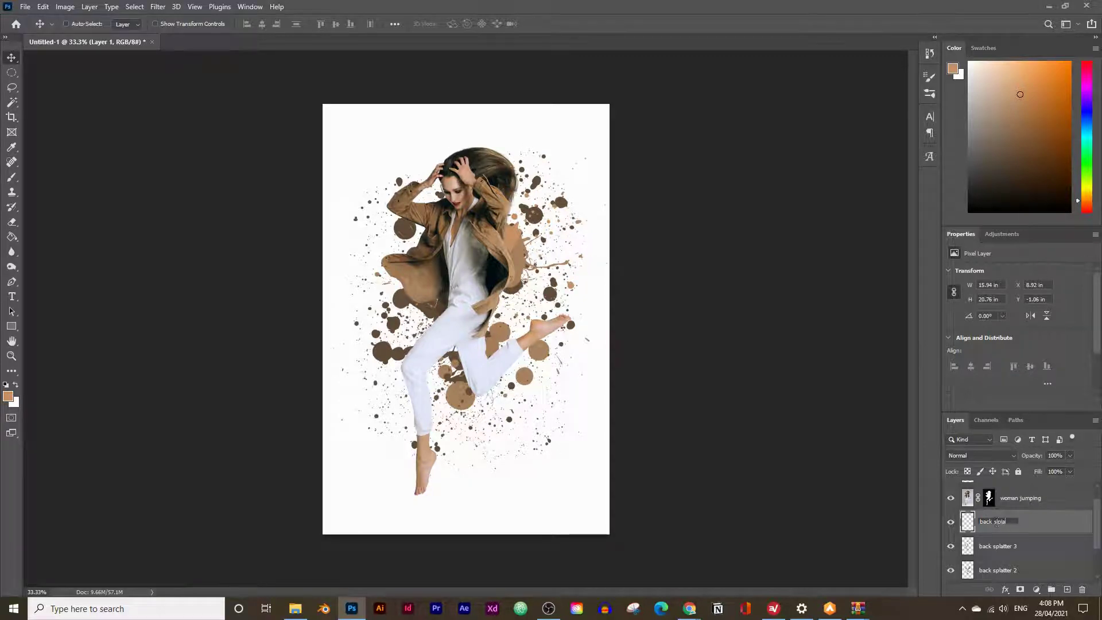
key("Return")
- Group the four splatter layers, from back slplatter 4 down to back splatter, and expand the group
scroll(1004, 527, "down", 1)
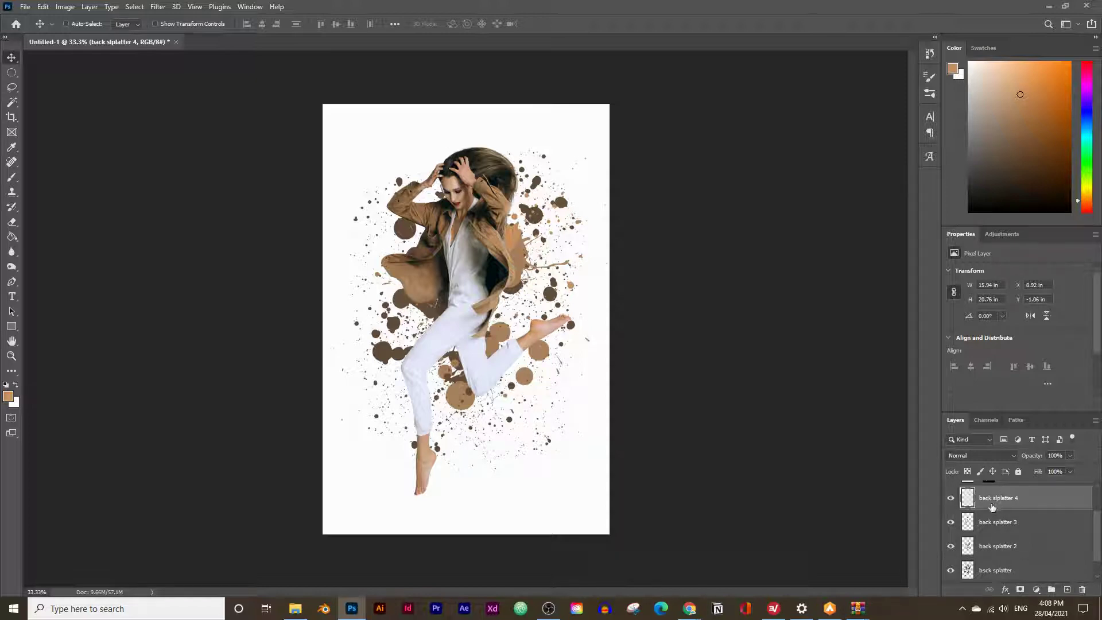
scroll(1021, 532, "up", 1)
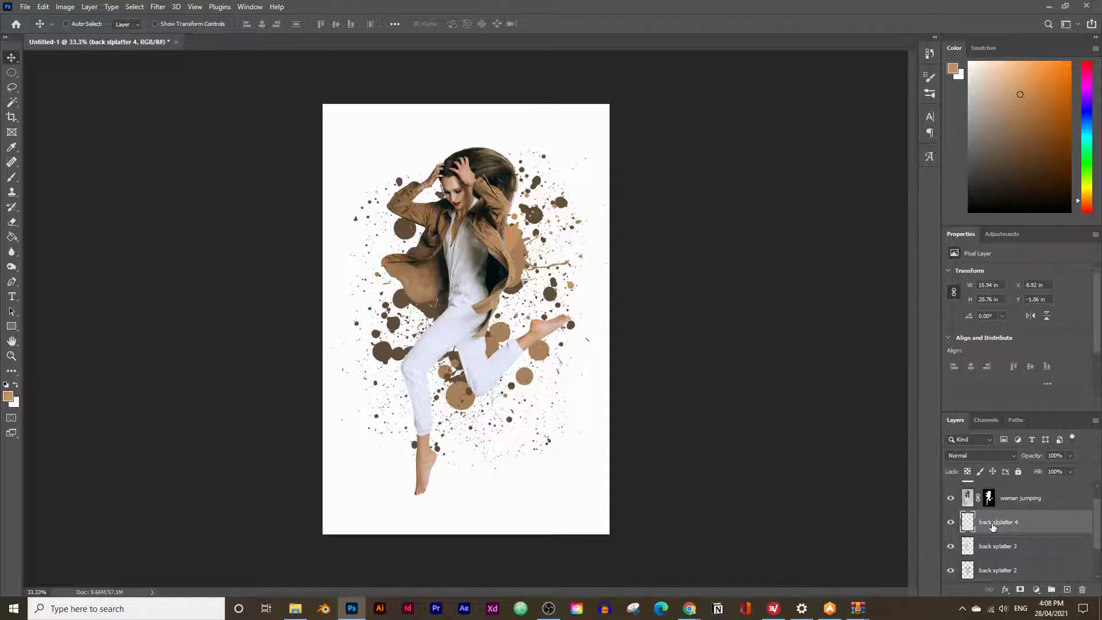
scroll(1027, 529, "down", 2)
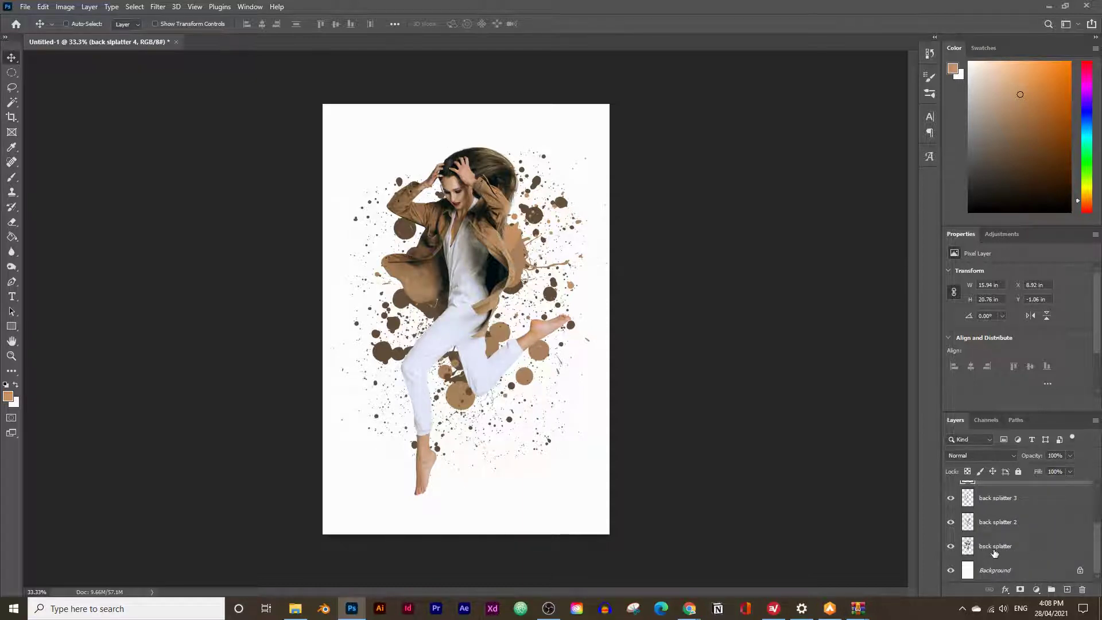
left_click(1023, 550, "shift")
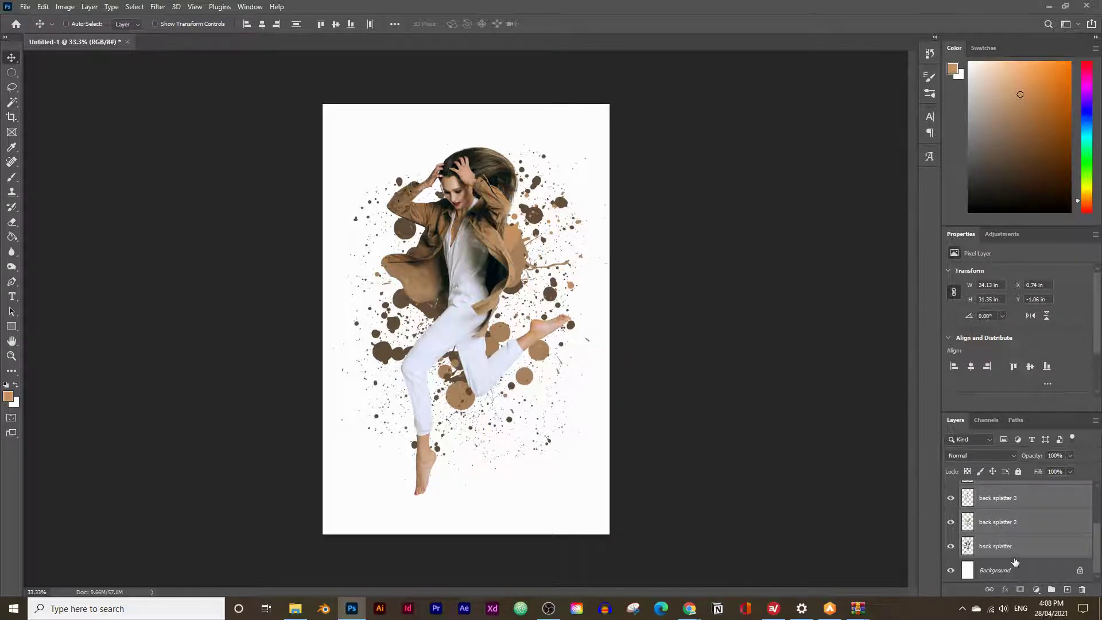
key("ctrl+g")
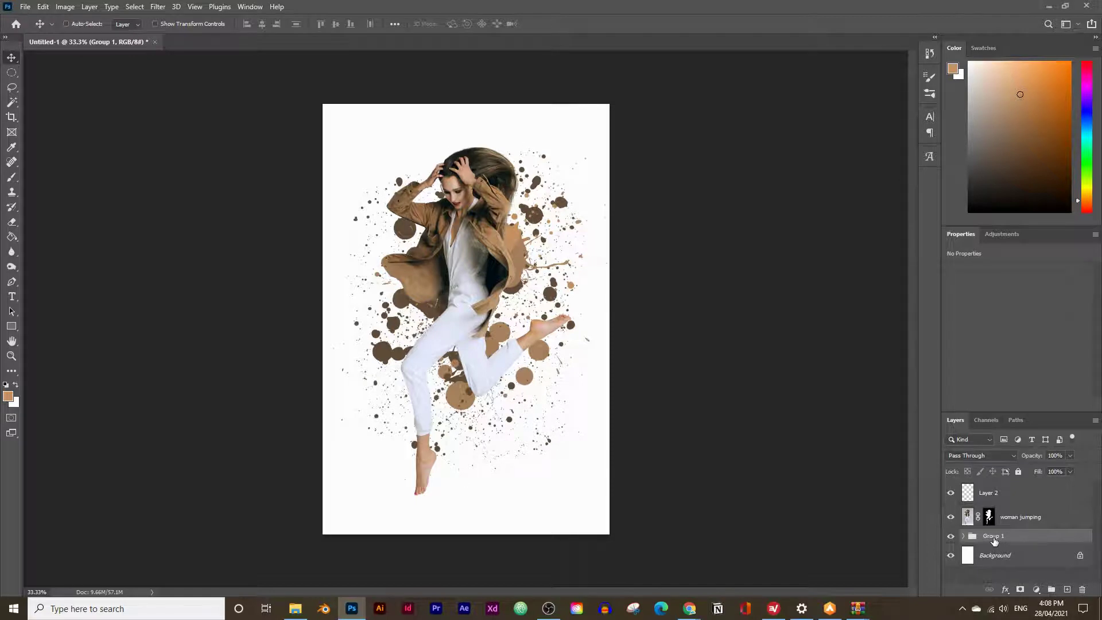
left_click(963, 536)
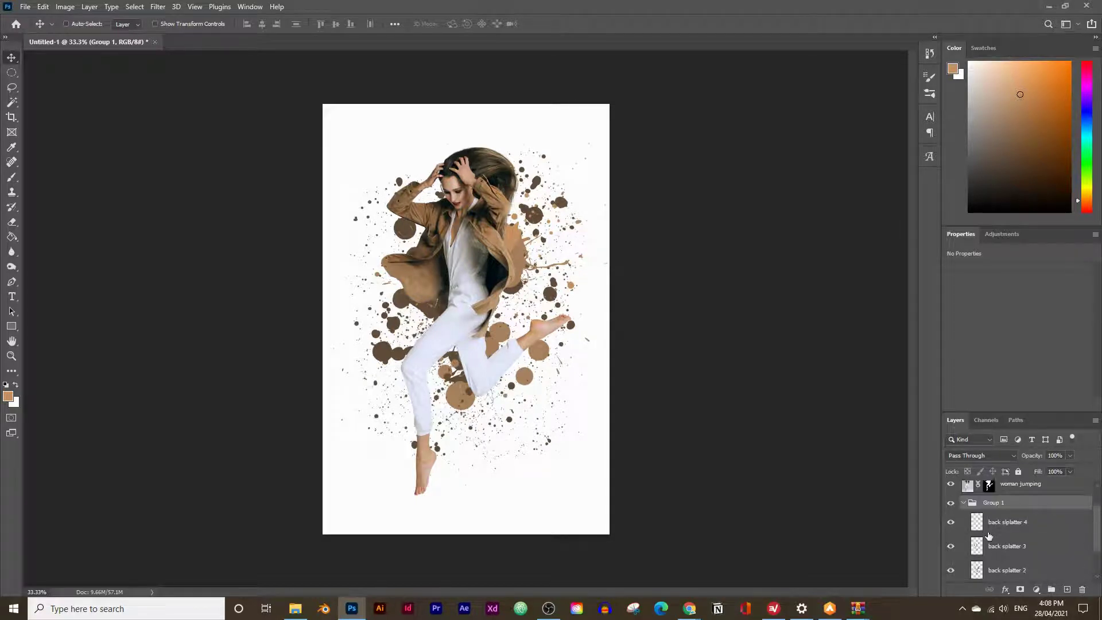
- Collapse Group 1 and rename it as "back splatter"
left_click(963, 503)
double_click(995, 536)
type("back s")
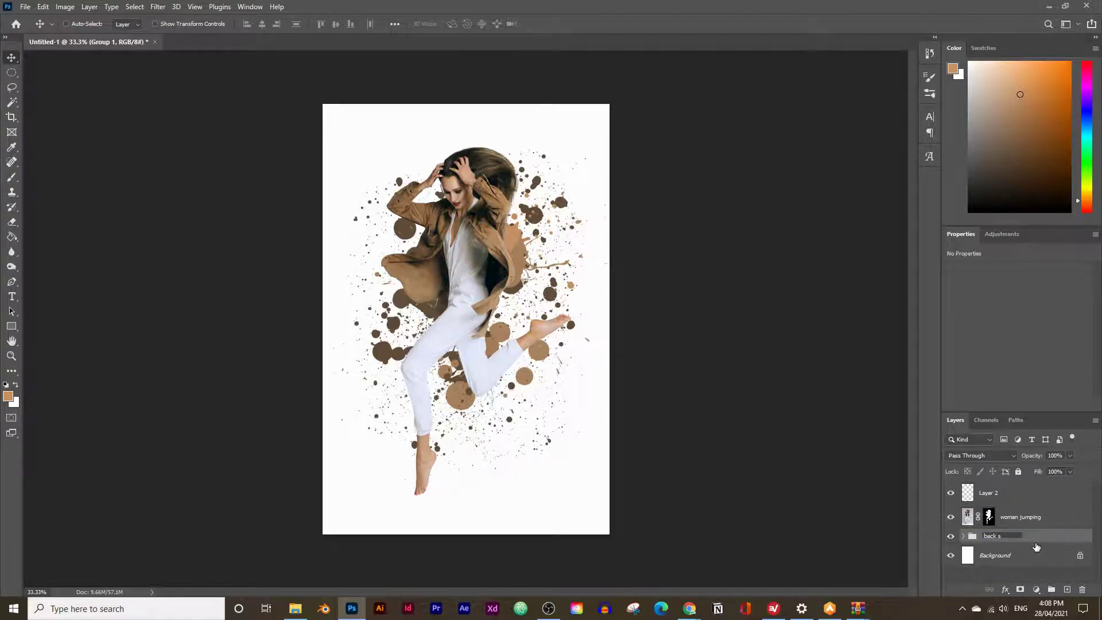
type("platter")
key("Return")
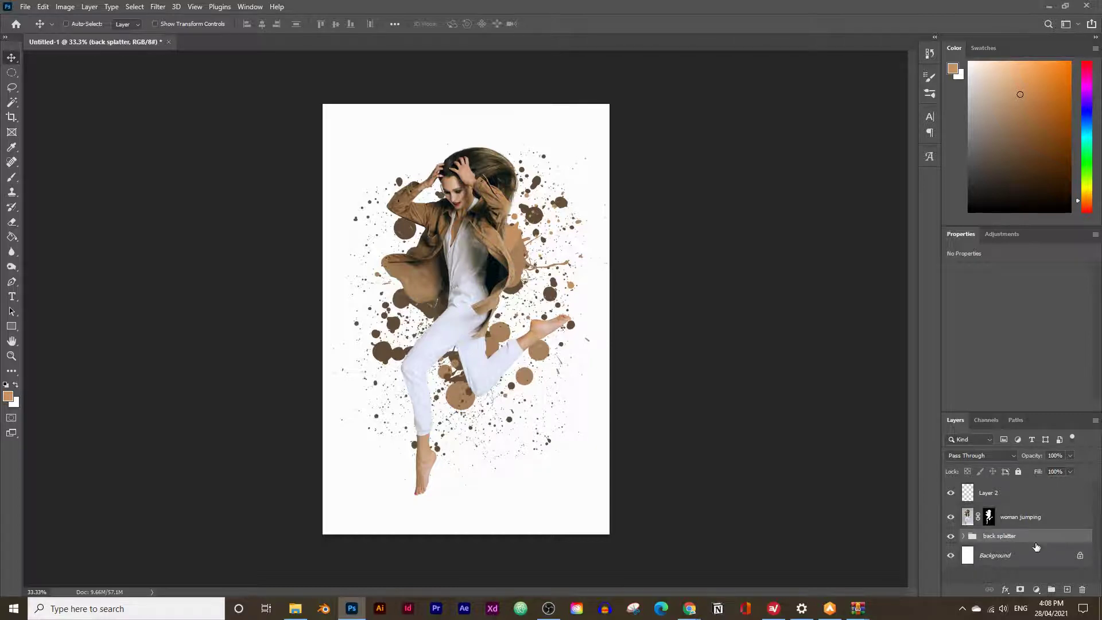
- Put Layer 2 into a new group named "front splatter" above the woman jumping layer
left_click(1010, 496)
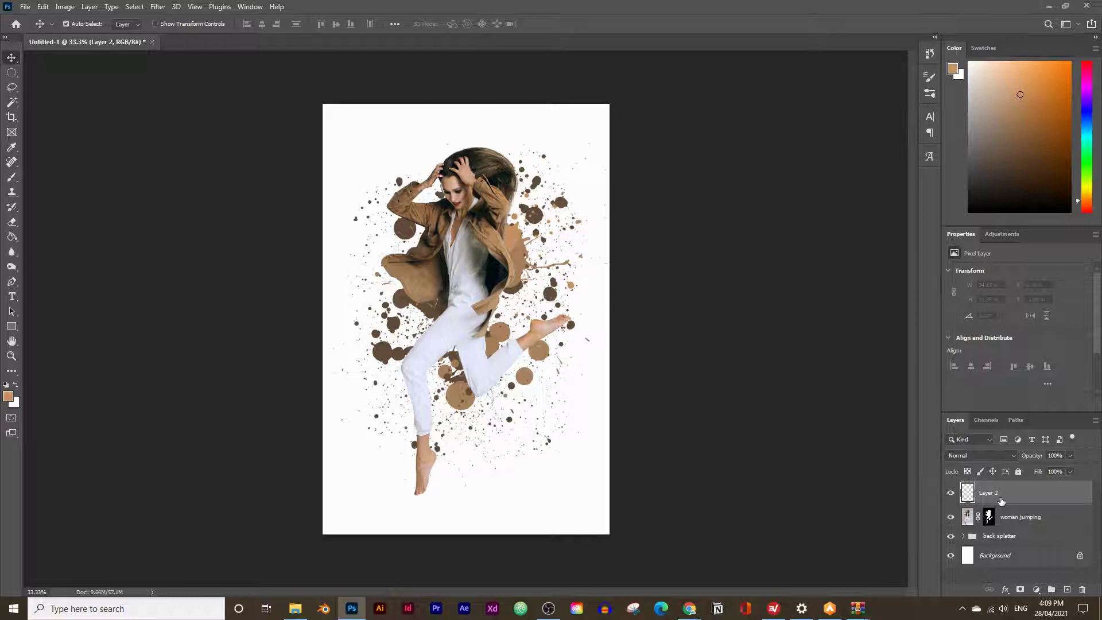
key("ctrl+g")
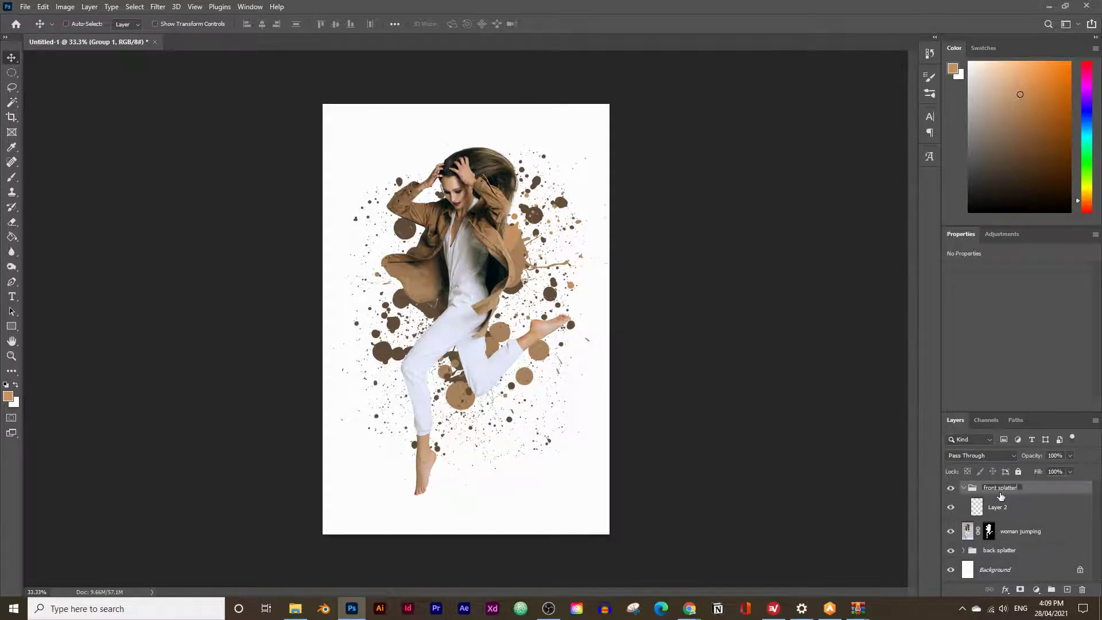
key("Return")
- With Layer 2 active, set the foreground colour to the pale lavender d7daeb sampled from the woman's white trousers
left_click(999, 510)
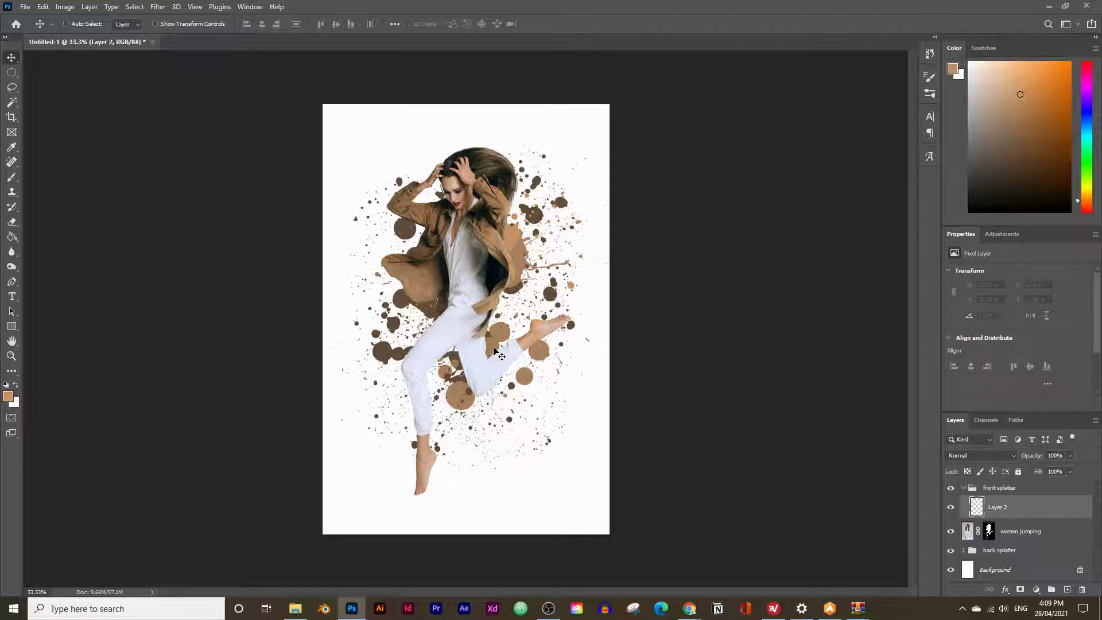
left_click(9, 397)
left_click(434, 339)
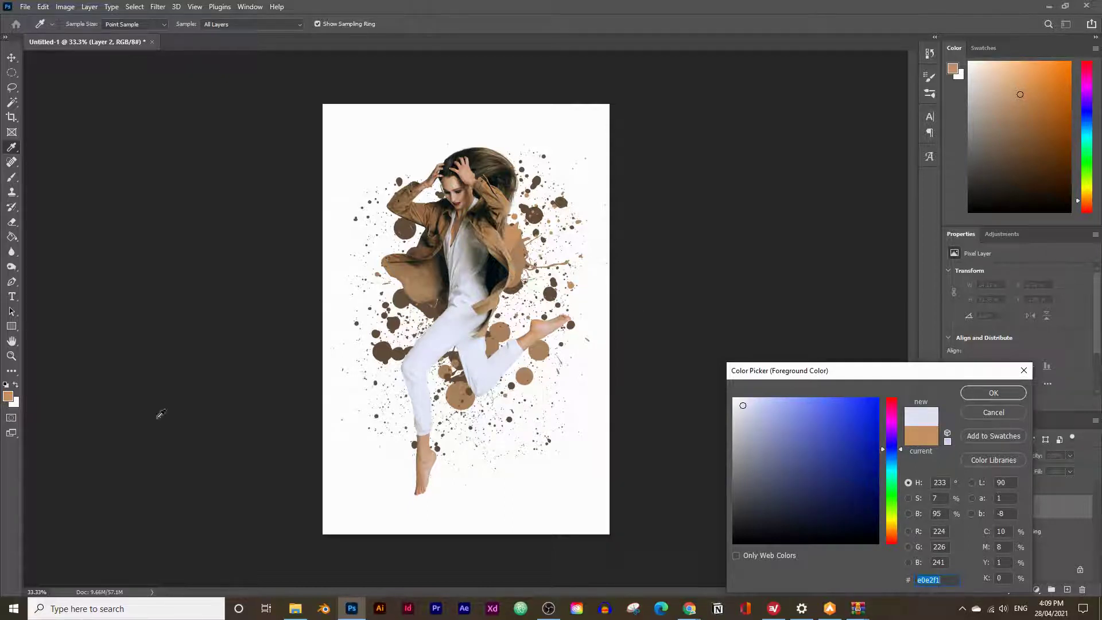
left_click(983, 394)
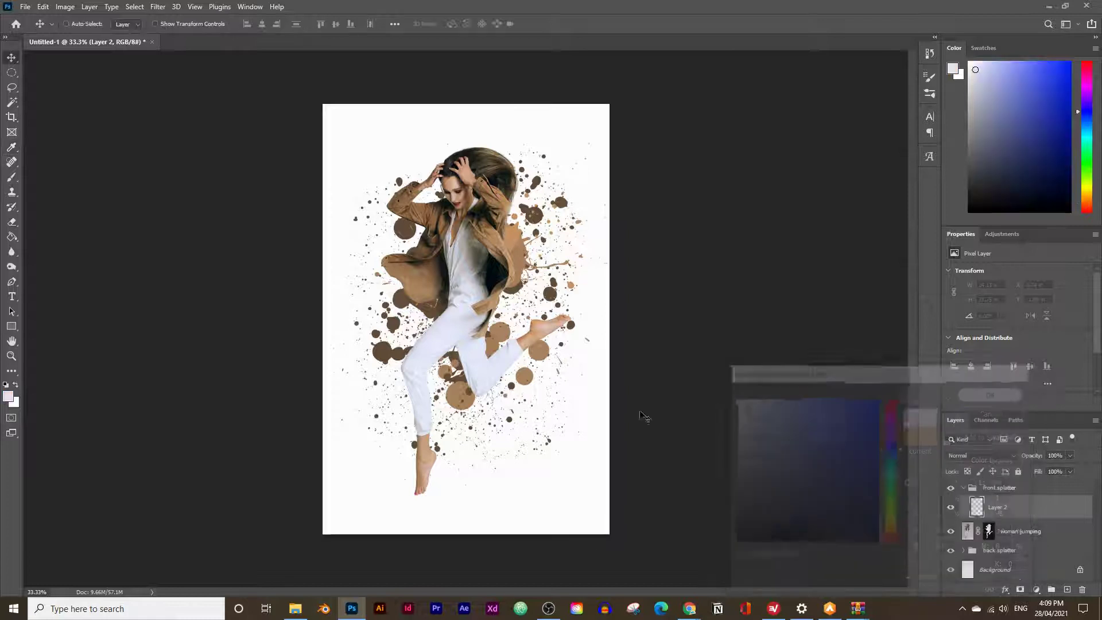
left_click(8, 397)
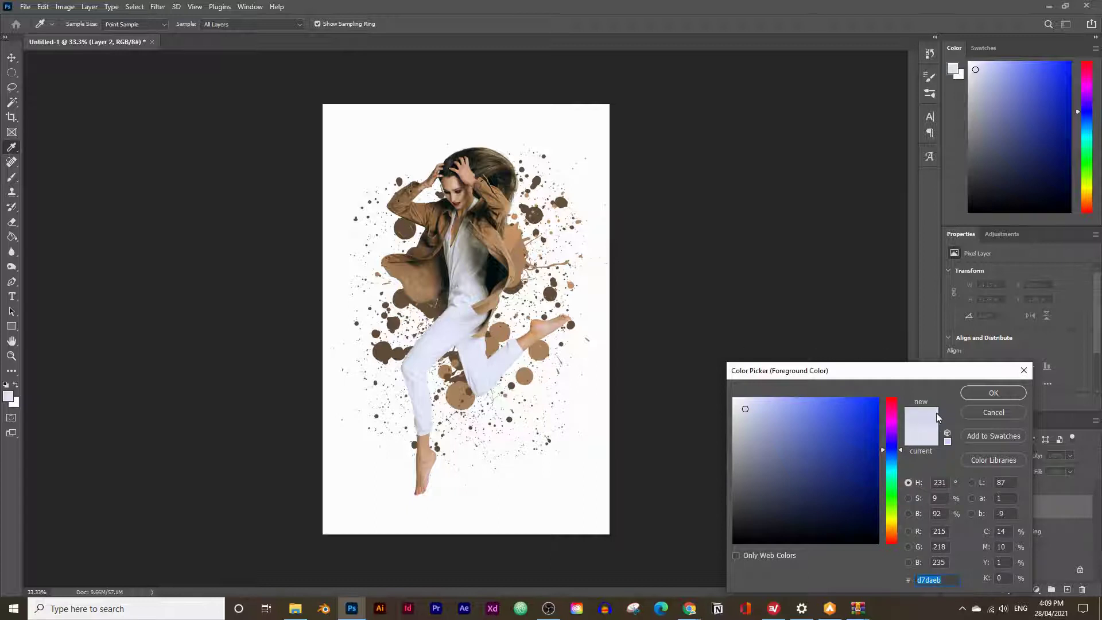
left_click(993, 393)
key("v")
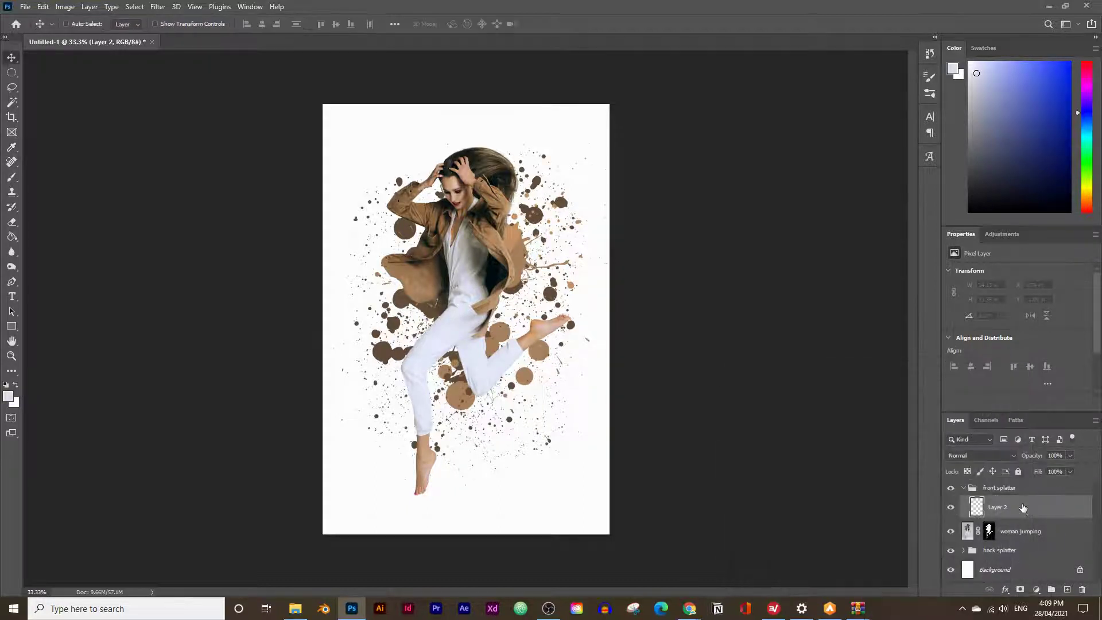
- Stamp pale lavender splatters over the woman on Layer 2 with the 1487 px bombay101_s5_1.jpg brush
left_click(12, 183)
left_click(83, 25)
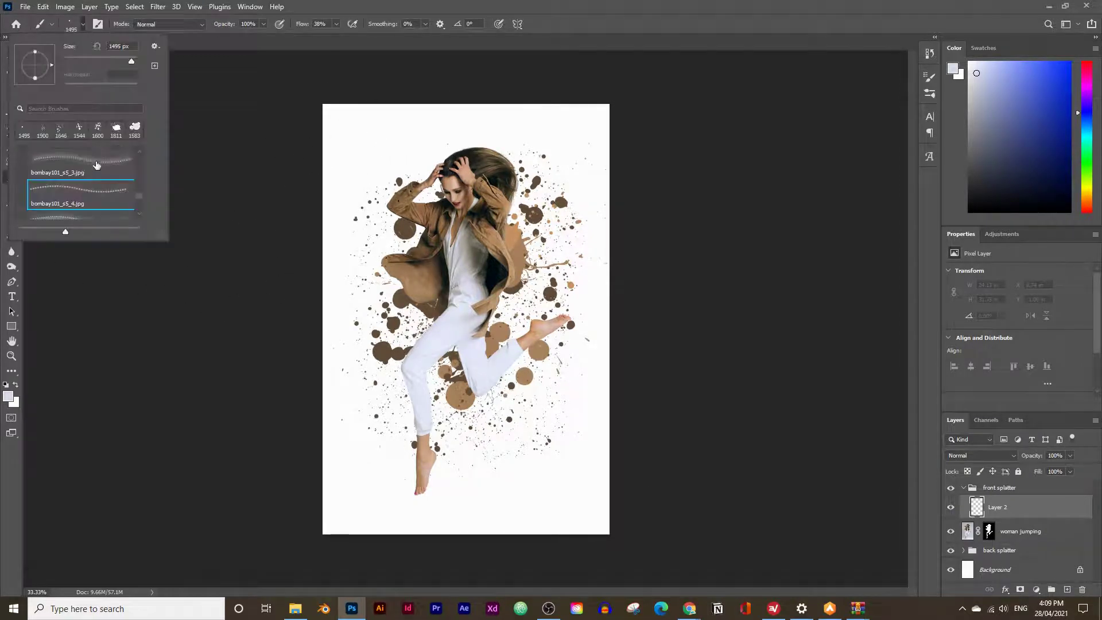
scroll(94, 169, "up", 3)
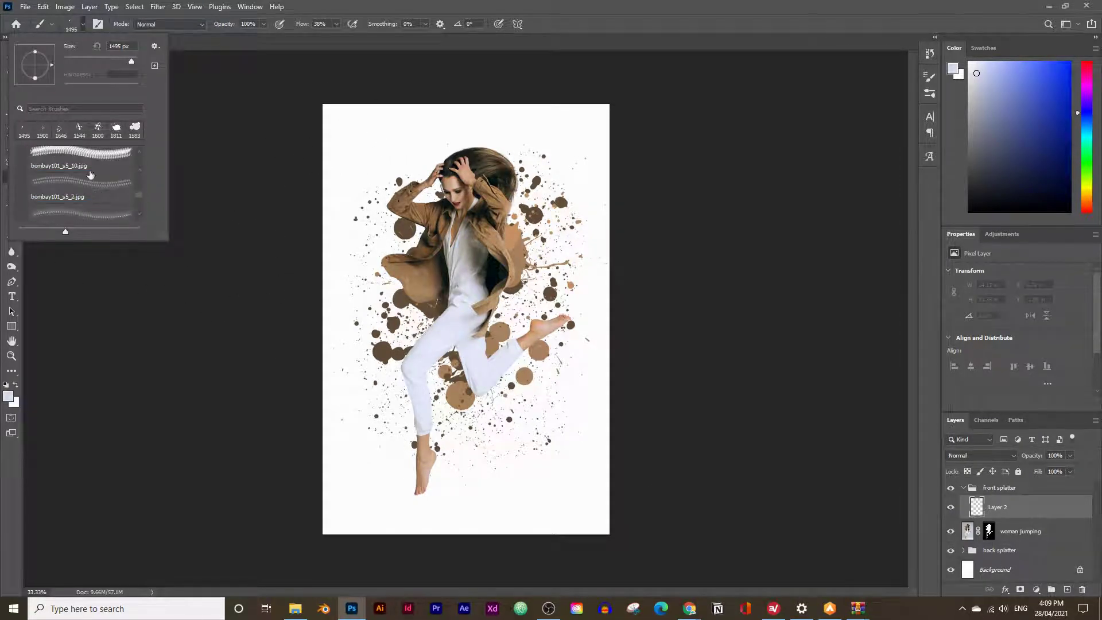
left_click(87, 161)
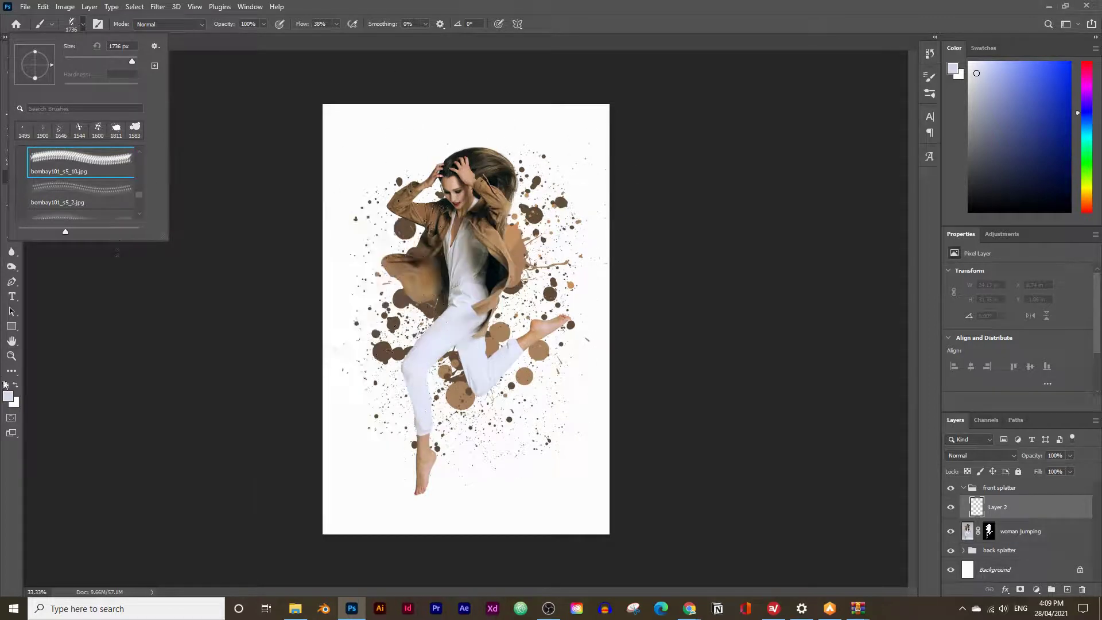
scroll(80, 195, "up", 2)
left_click(86, 185)
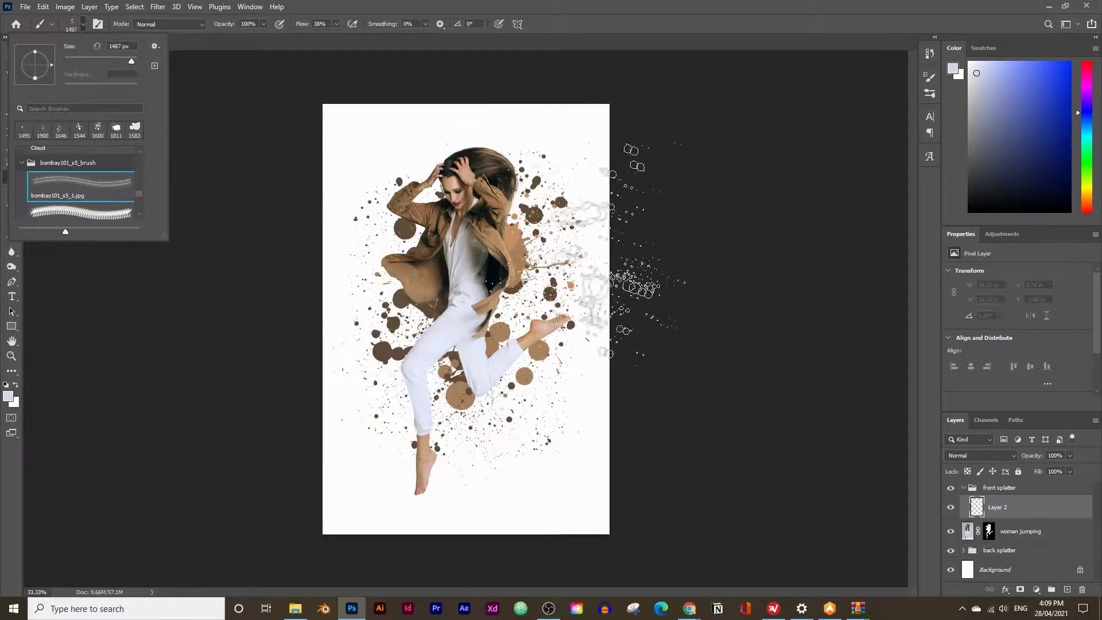
left_click(69, 414)
left_click(484, 282)
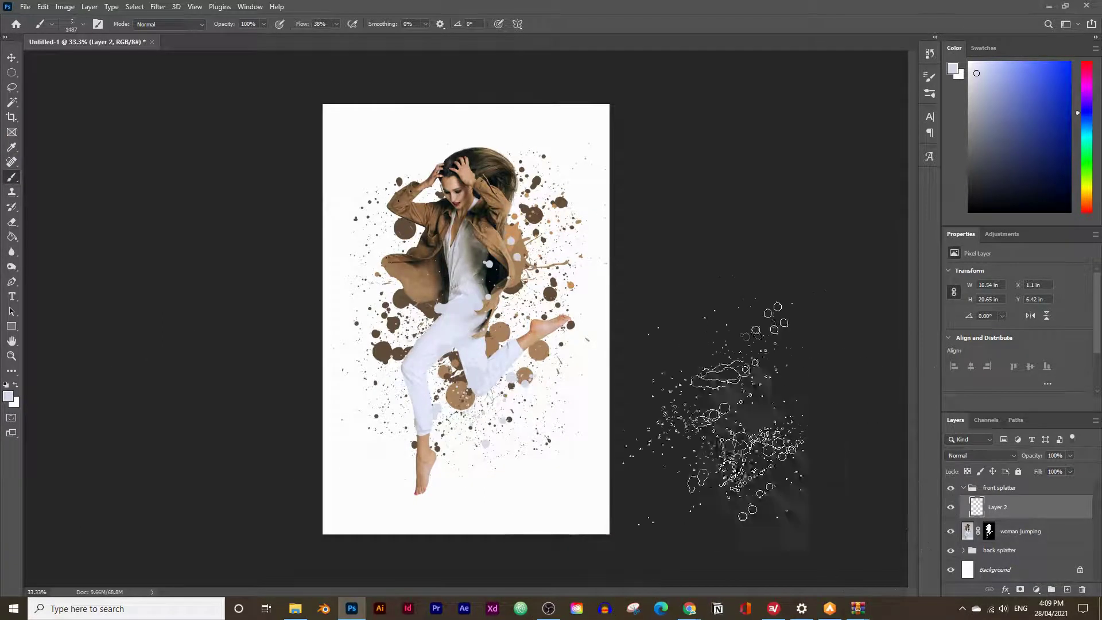
- Add a new layer above Layer 2 and set the foreground colour to a light grey with 82% brightness
left_click(1066, 590)
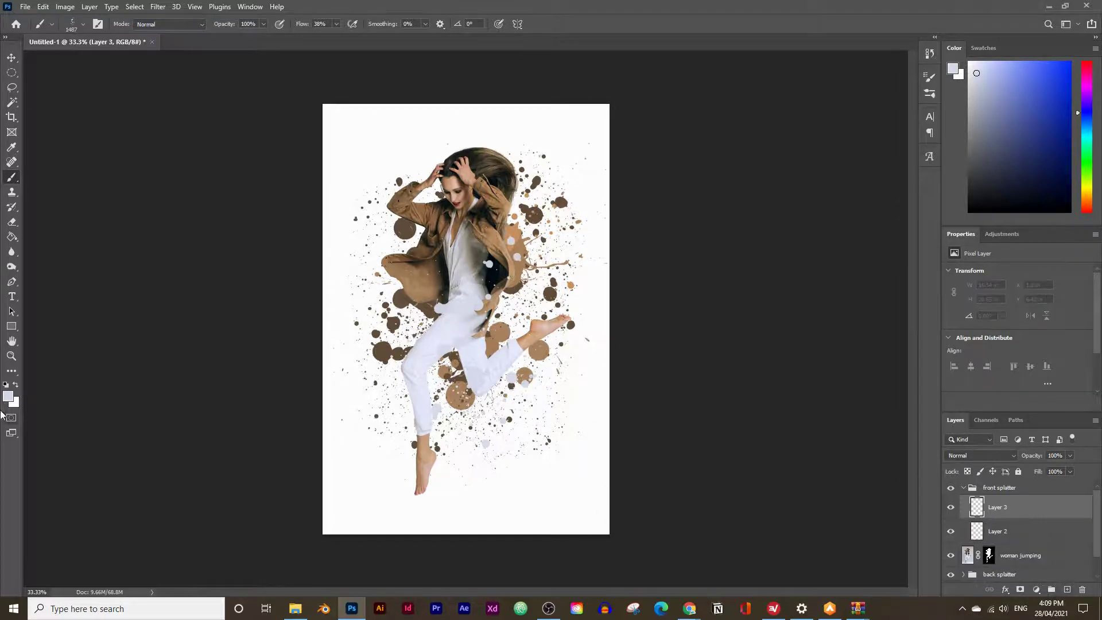
left_click(9, 398)
left_click(451, 325)
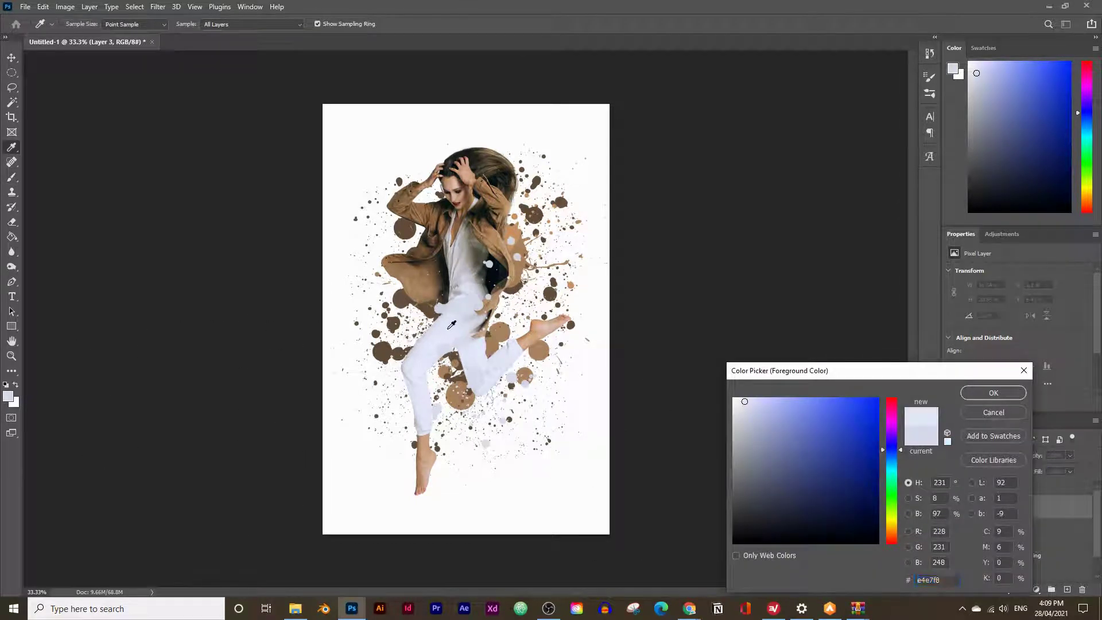
left_click(733, 421)
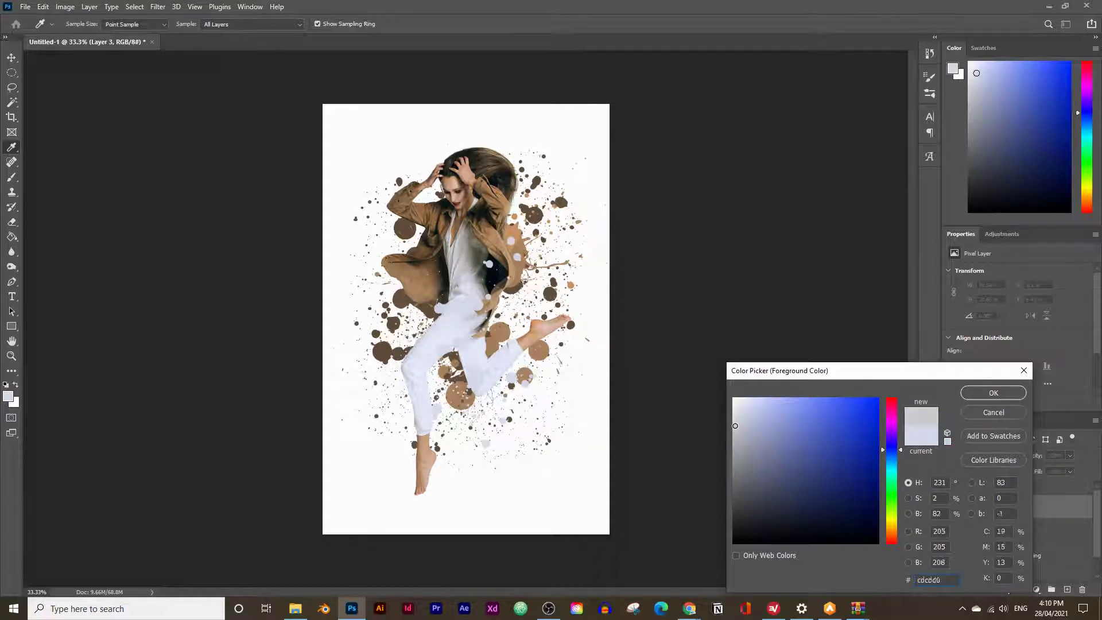
left_click(994, 394)
key("b")
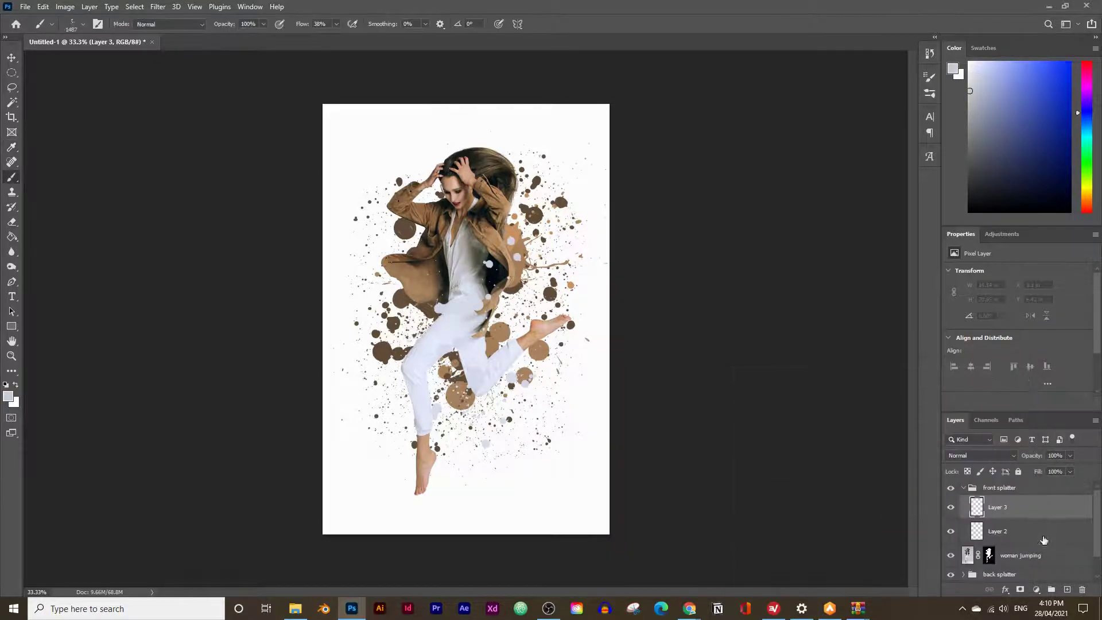
- Stamp light grey splatters over the woman on Layer 3 with the 1638 px bombay101_s5_2.jpg brush
left_click(82, 25)
scroll(76, 204, "down", 1)
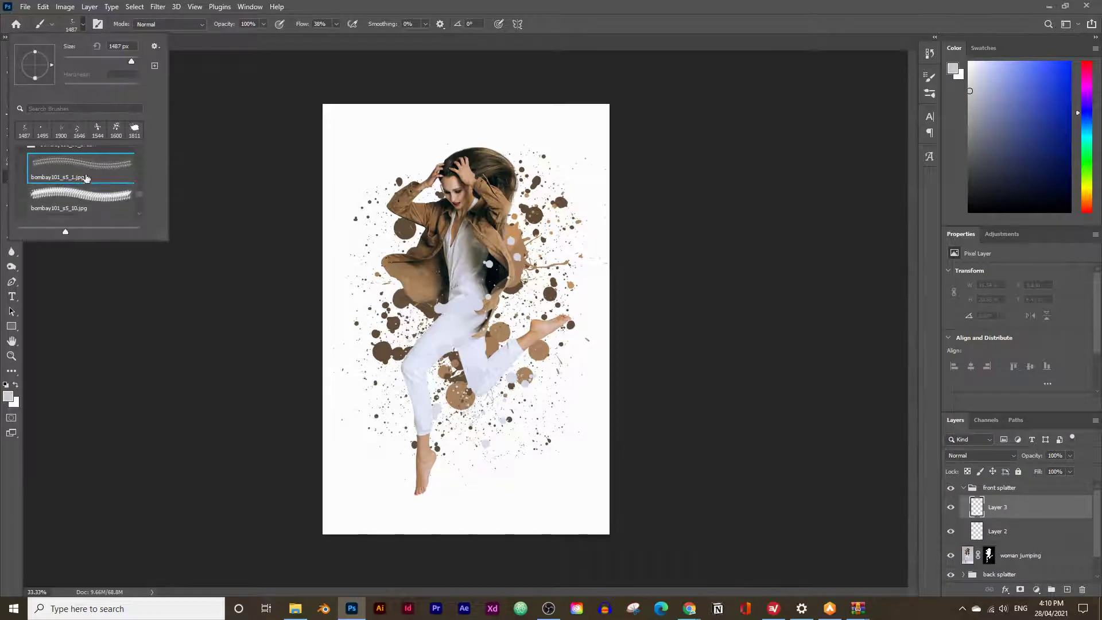
left_click(73, 196)
scroll(73, 196, "down", 1)
left_click(85, 203)
left_click(4, 373)
left_click(466, 321)
left_click(466, 321)
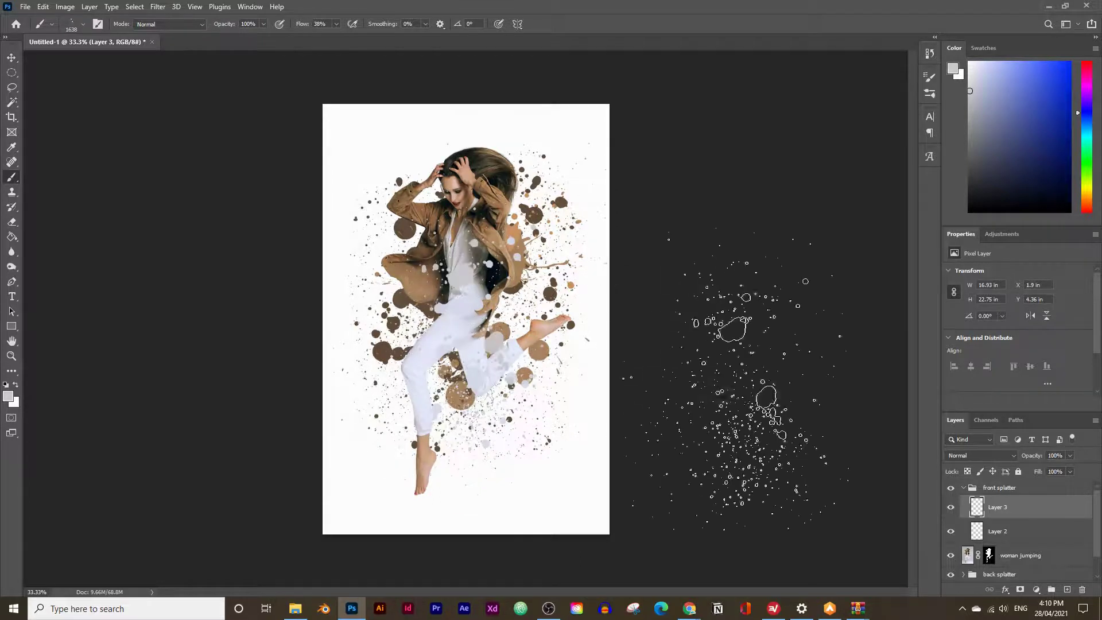
- Rotate the light grey splatters on Layer 3 and move them lower over the woman's body and legs
key("ctrl+t")
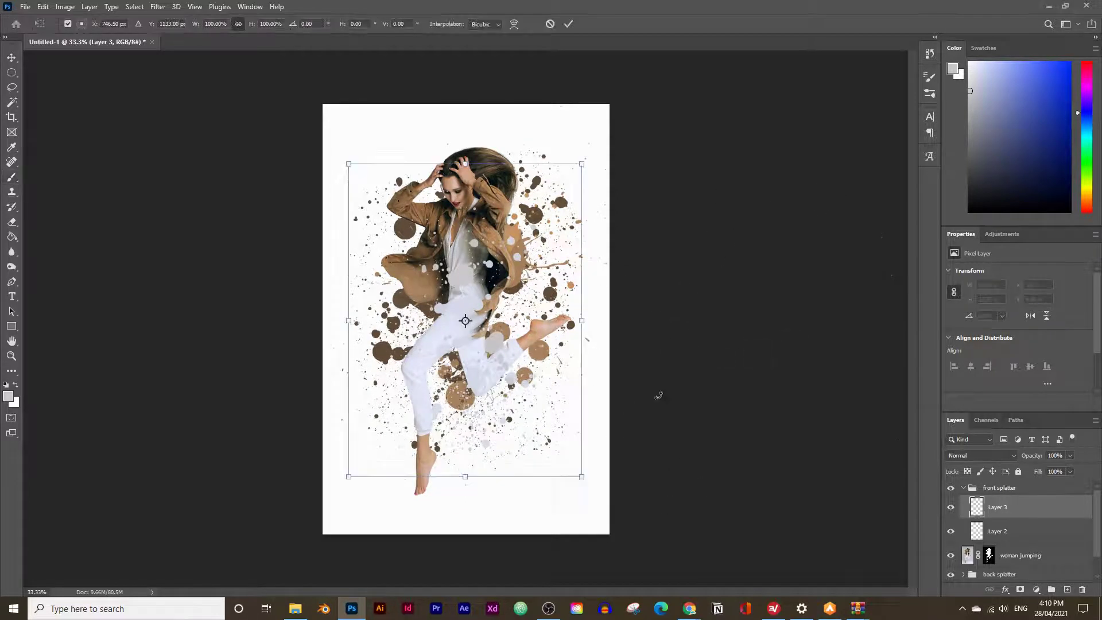
left_click_drag(559, 479, 389, 216)
left_click_drag(447, 282, 468, 319)
key("Return")
key("b")
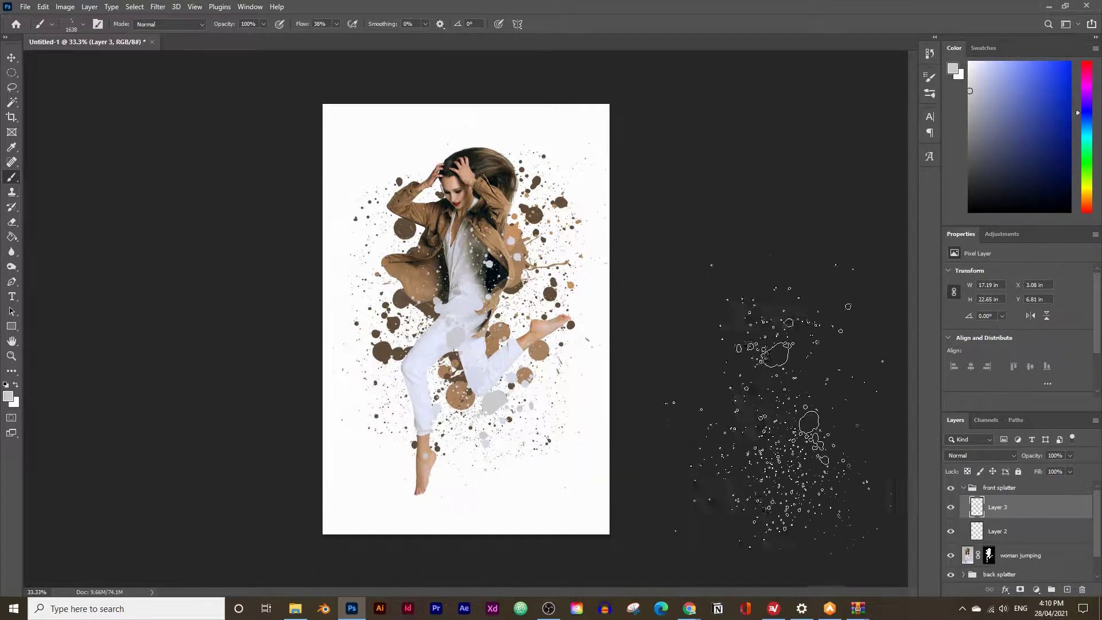
- Duplicate the woman jumping layer and hide the original
scroll(964, 559, "down", 1)
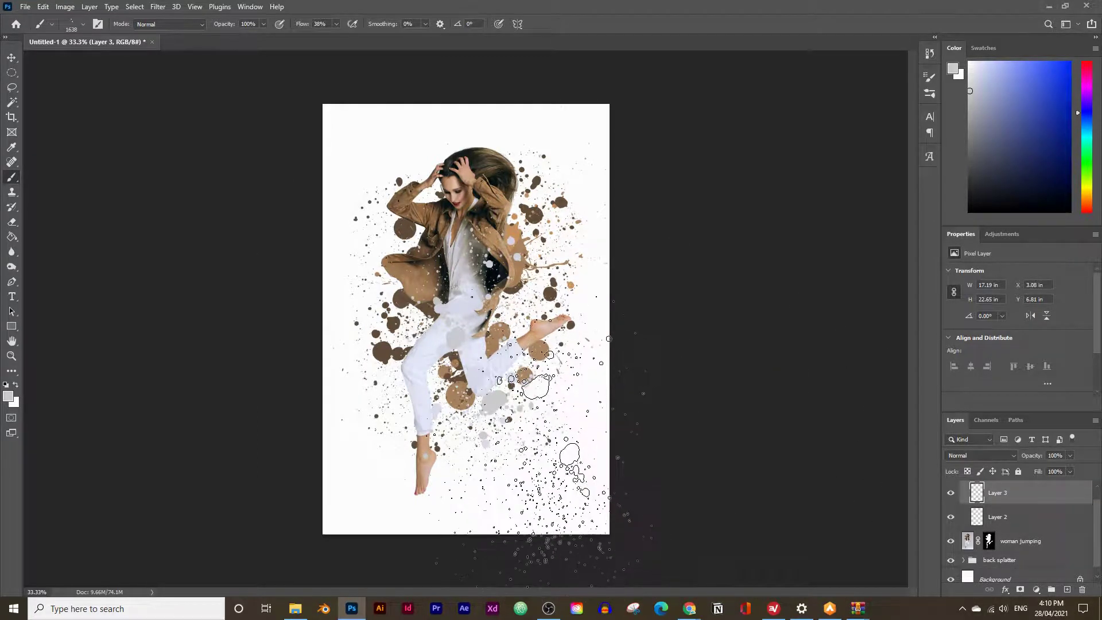
scroll(990, 514, "down", 1)
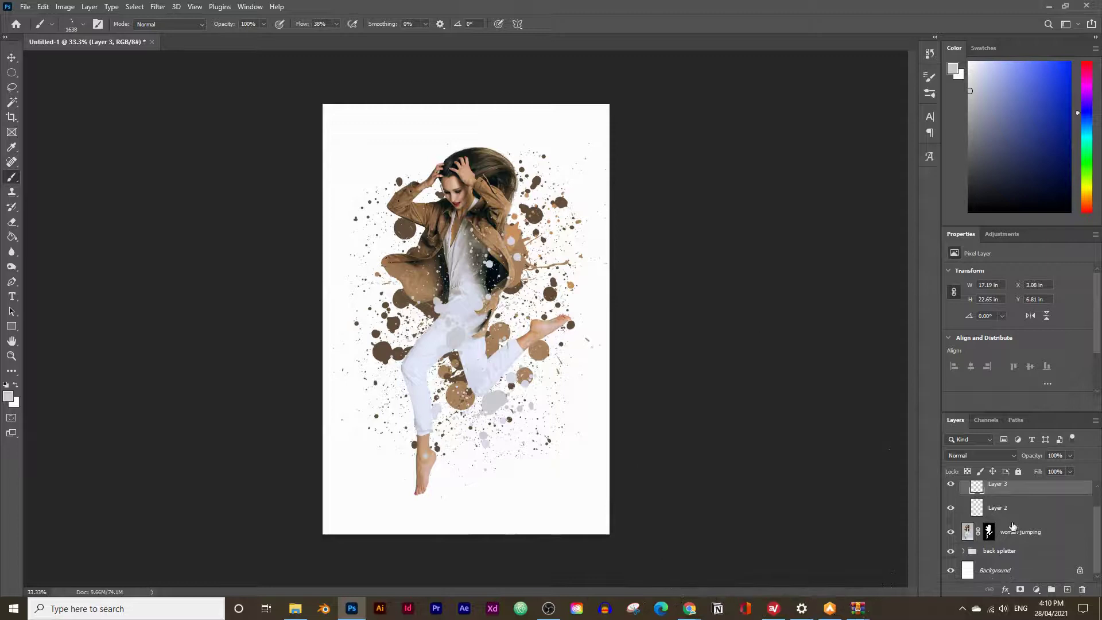
left_click(1022, 538)
left_click_drag(1026, 542, 1069, 589)
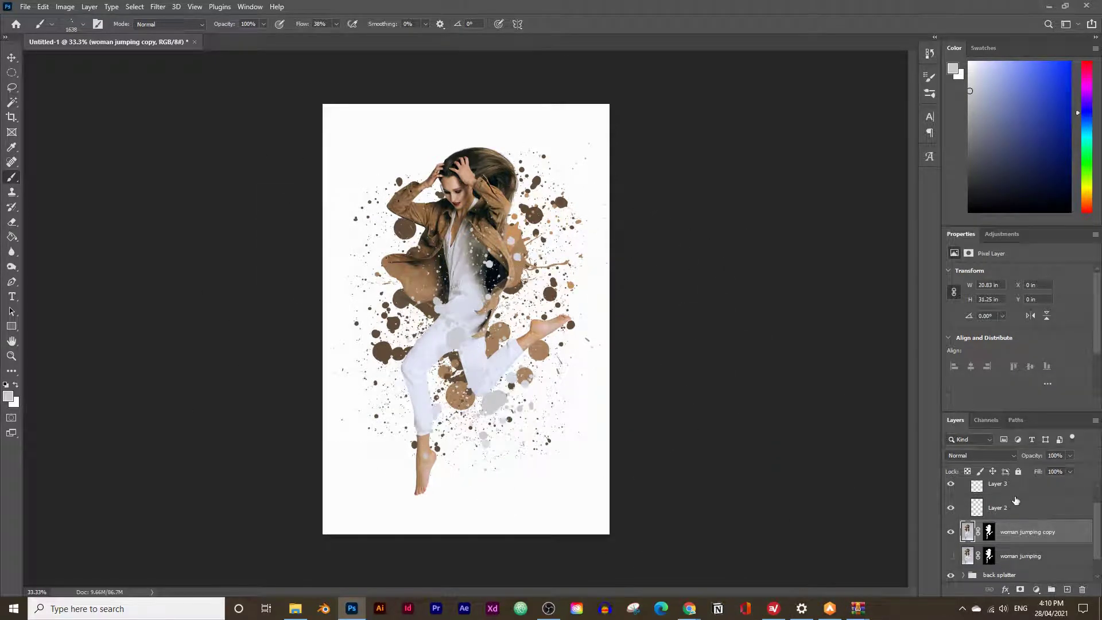
- Display the layer mask of woman jumping copy on its own and choose a soft round brush
left_click(988, 533, "alt")
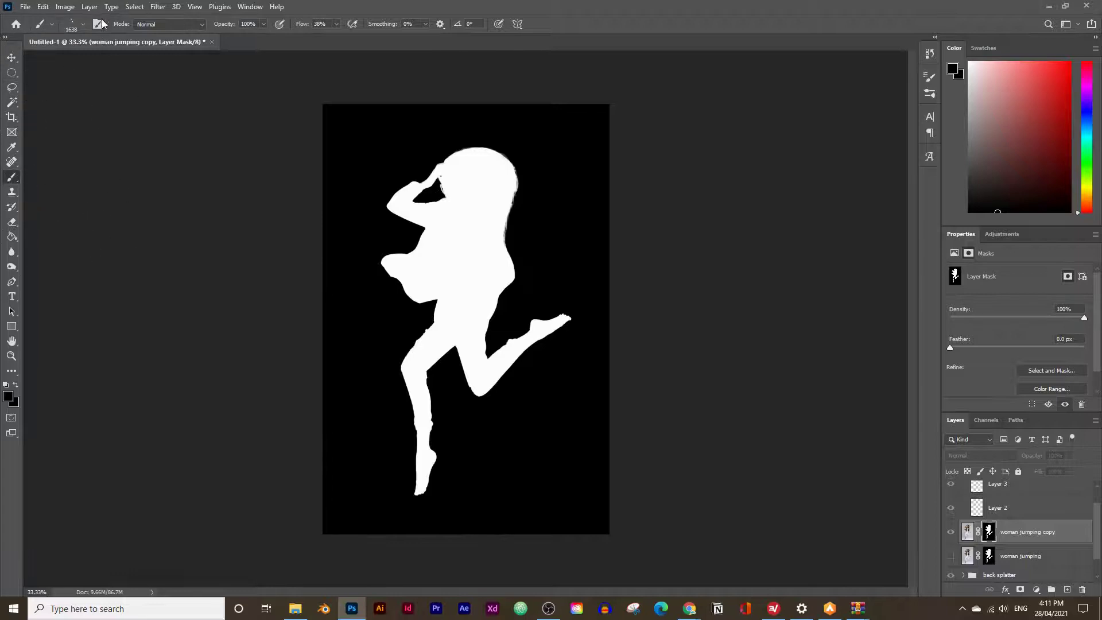
left_click(83, 25)
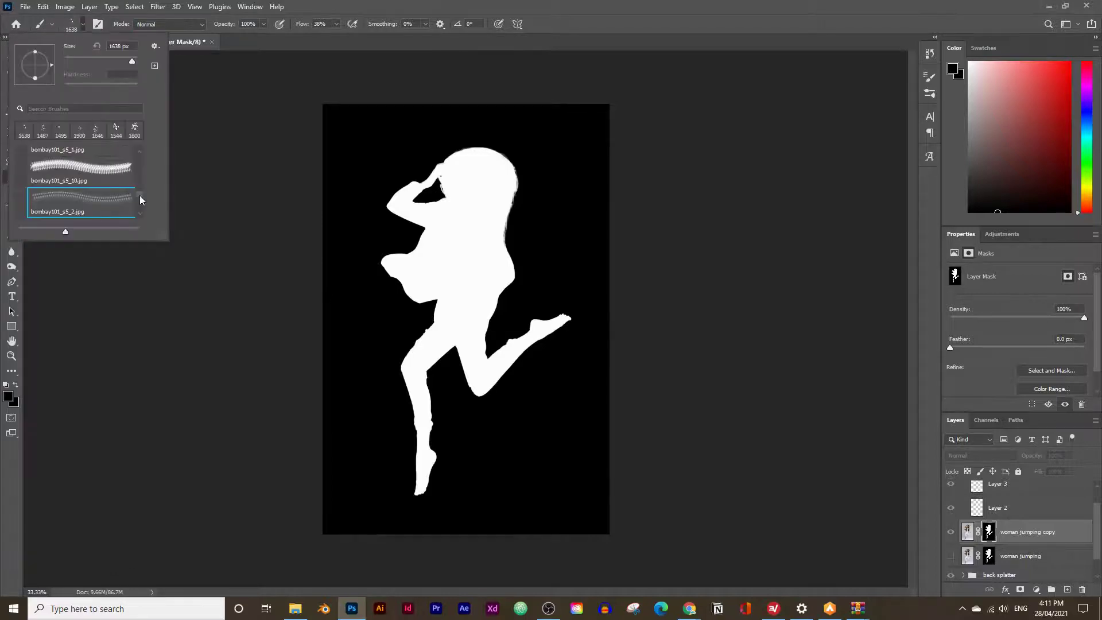
left_click_drag(140, 200, 136, 136)
left_click(109, 174)
left_click(193, 248)
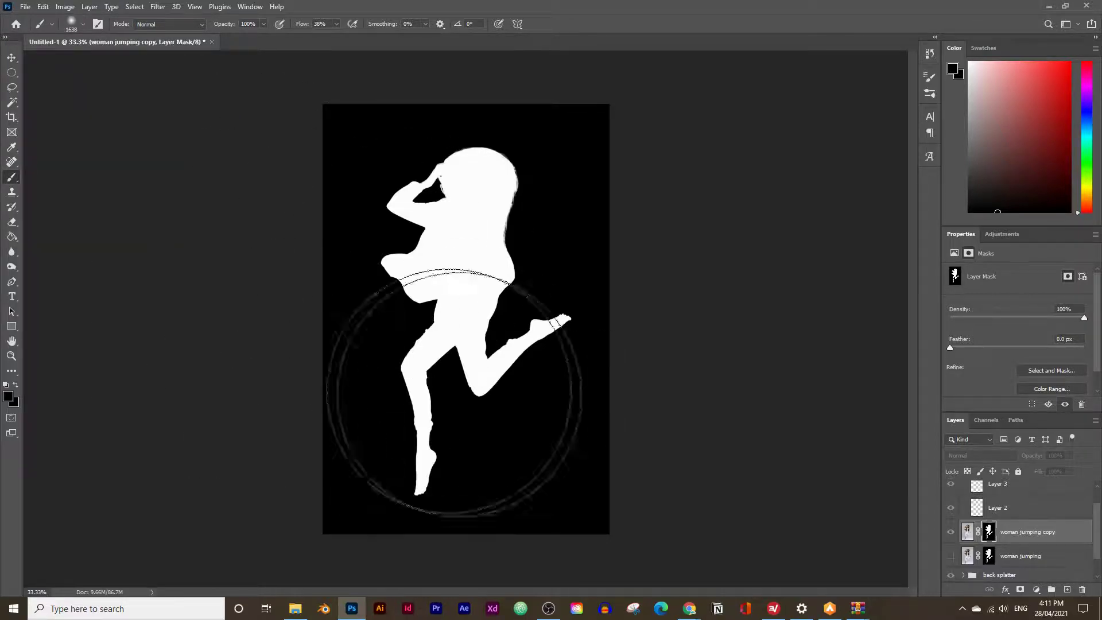
- Reduce the soft round brush to 200 px and leave the mask view to show the full image again
key("bracketleft")
key("bracketleft")
key("bracketleft")
key("bracketleft")
key("bracketleft")
key("bracketleft")
key("bracketleft")
key("bracketleft")
key("bracketleft")
key("bracketleft")
key("bracketleft")
key("bracketleft")
key("bracketleft")
key("bracketleft")
key("bracketleft")
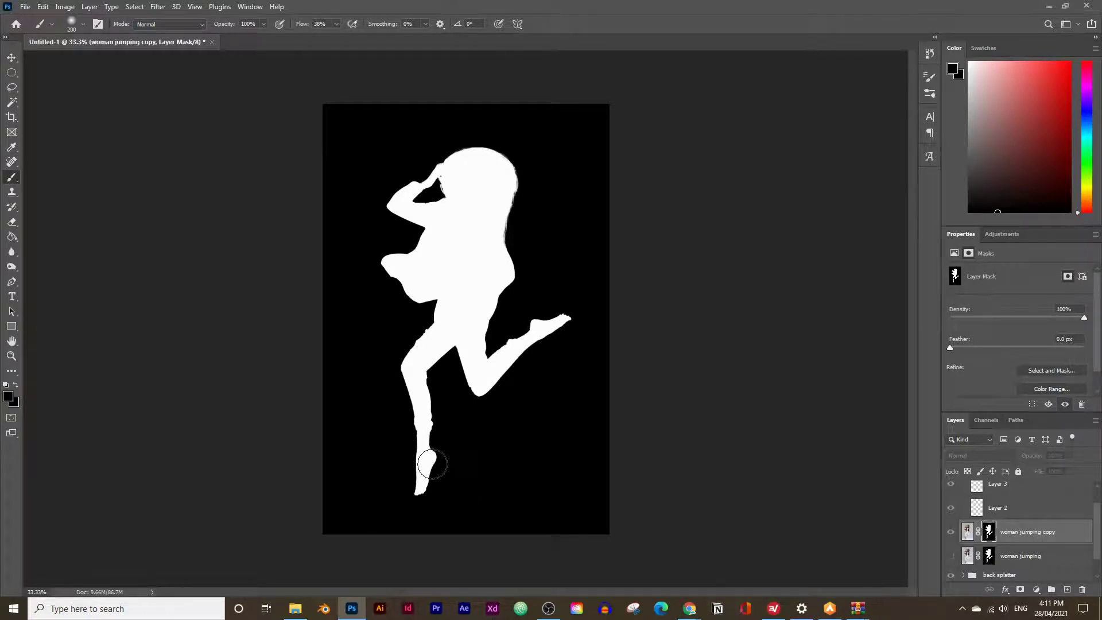
left_click(989, 532, "alt")
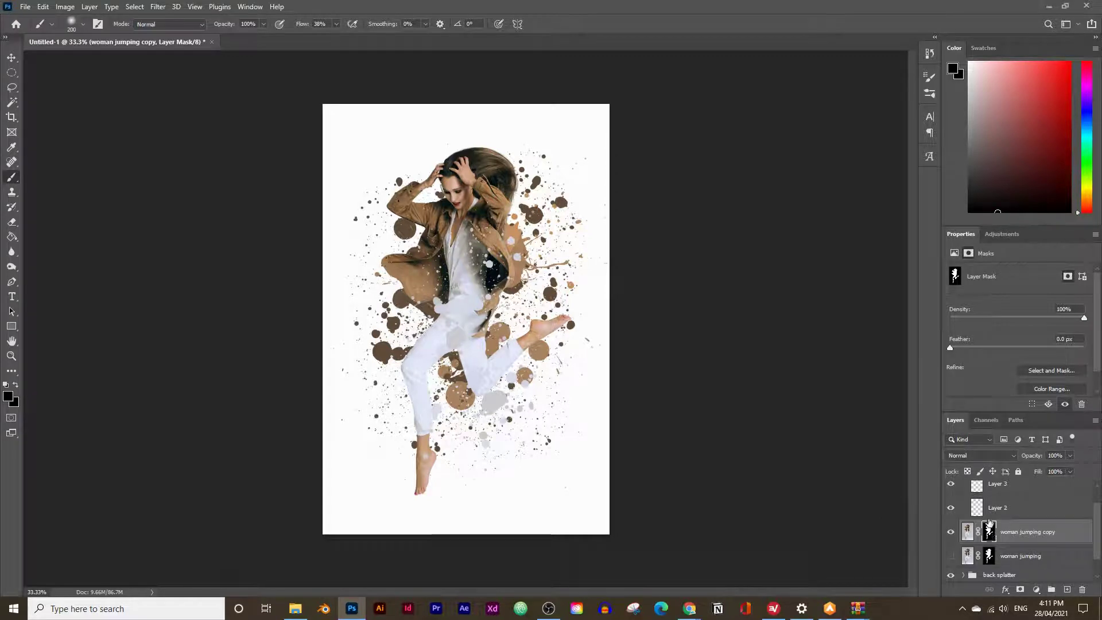
- Browse the installed brush presets and choose a splat brush from the splatter_brushes_by_hawksmont set
left_click(82, 24)
scroll(81, 170, "down", 8)
scroll(89, 187, "up", 1)
scroll(95, 187, "down", 6)
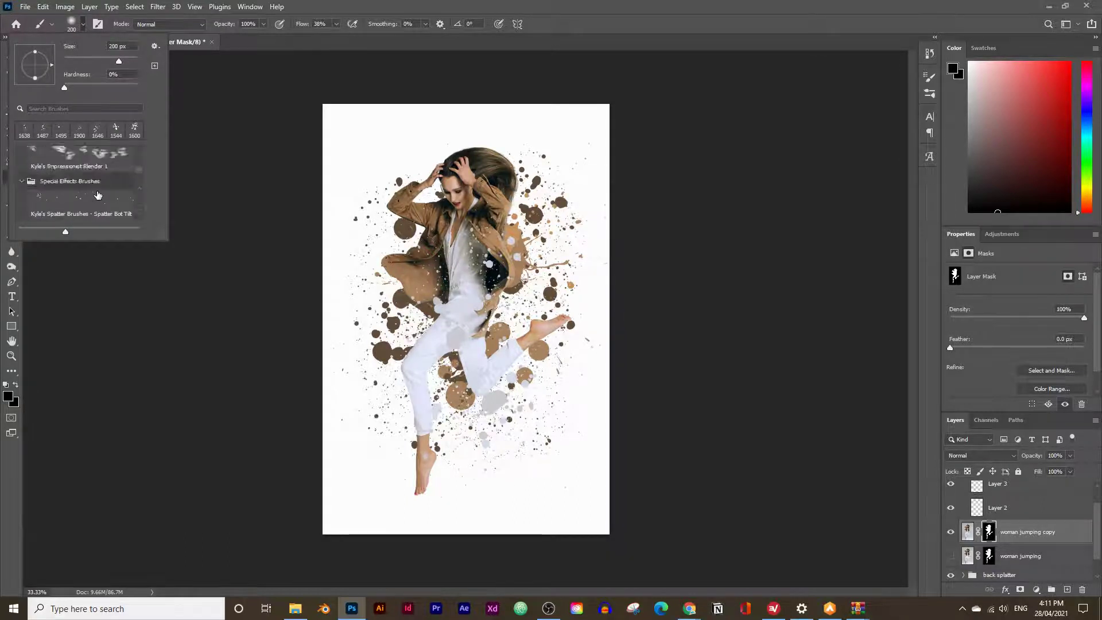
scroll(99, 195, "down", 10)
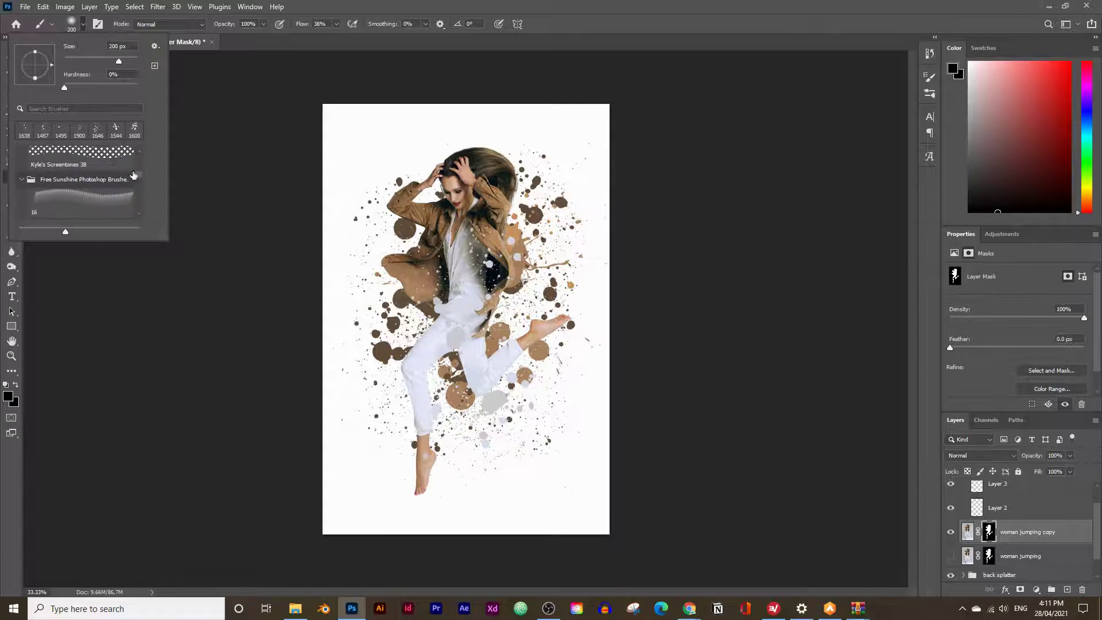
left_click_drag(141, 176, 145, 212)
left_click(124, 205)
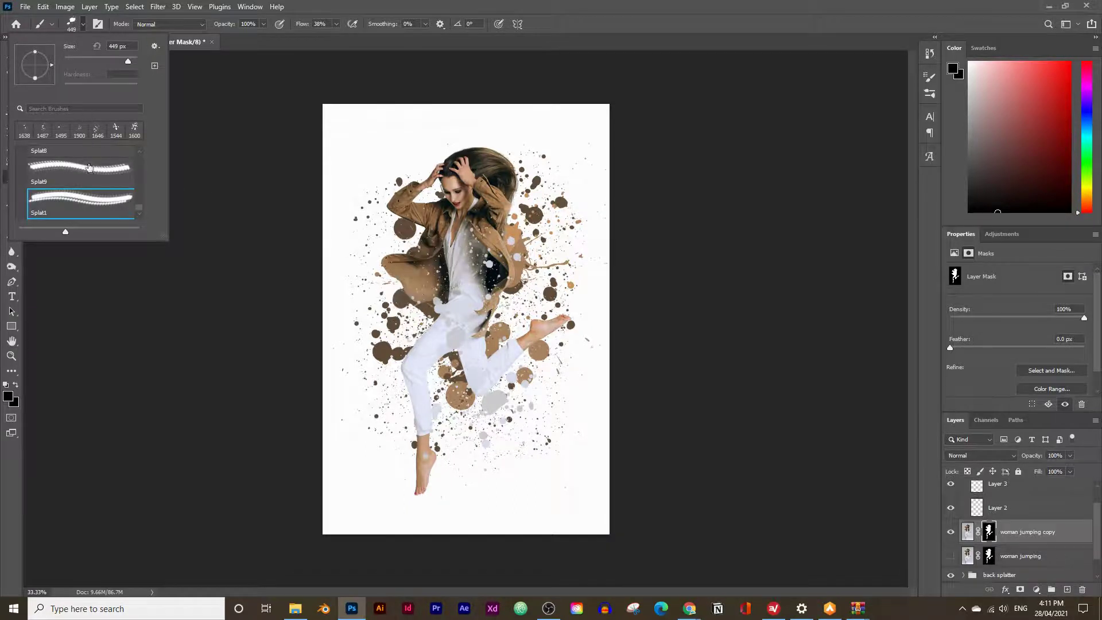
scroll(86, 178, "up", 5)
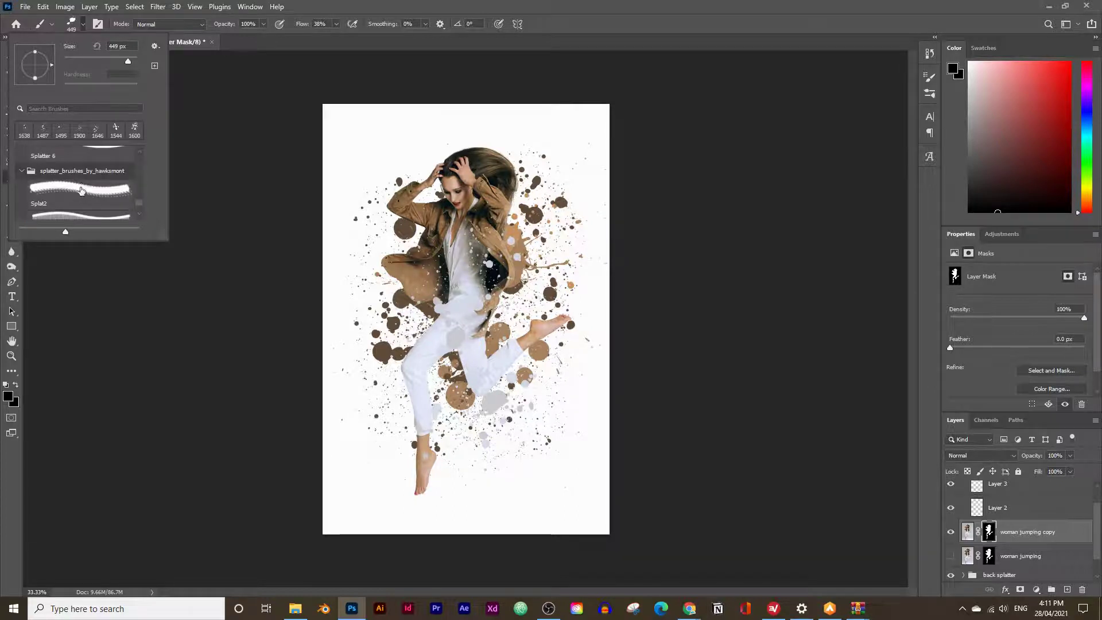
scroll(81, 191, "down", 1)
left_click(92, 169)
left_click(16, 342)
- Enlarge the splat brush to 1000 px and stamp black on the copy's layer mask over the woman's lower legs and feet
key("bracketright")
key("bracketright")
key("bracketright")
key("bracketright")
key("bracketright")
key("bracketright")
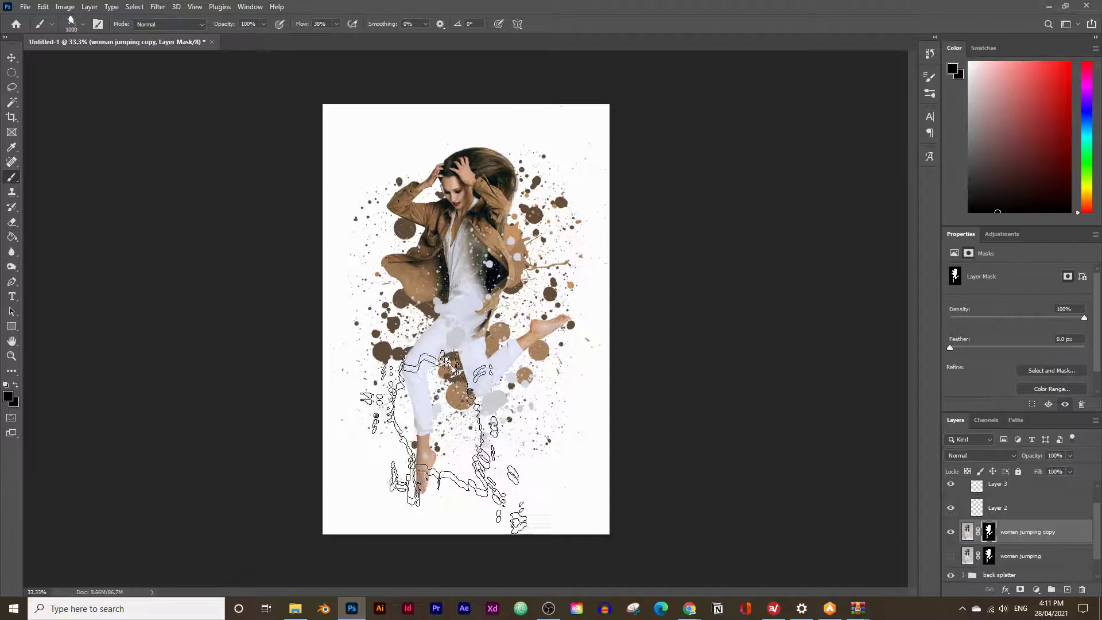
left_click(442, 439)
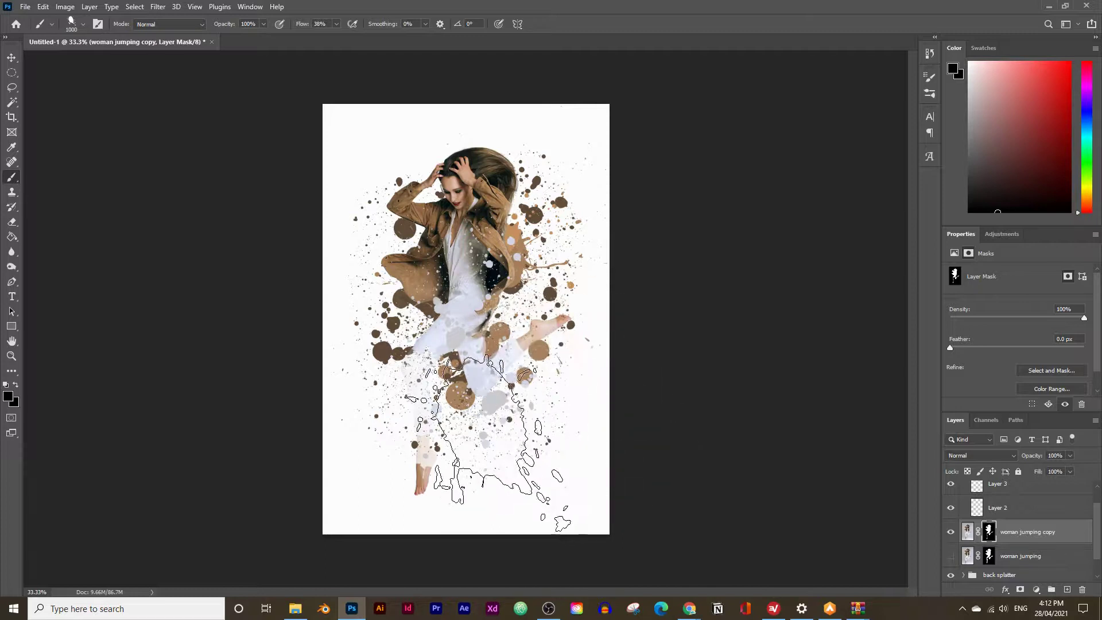
left_click(457, 490)
left_click(446, 503)
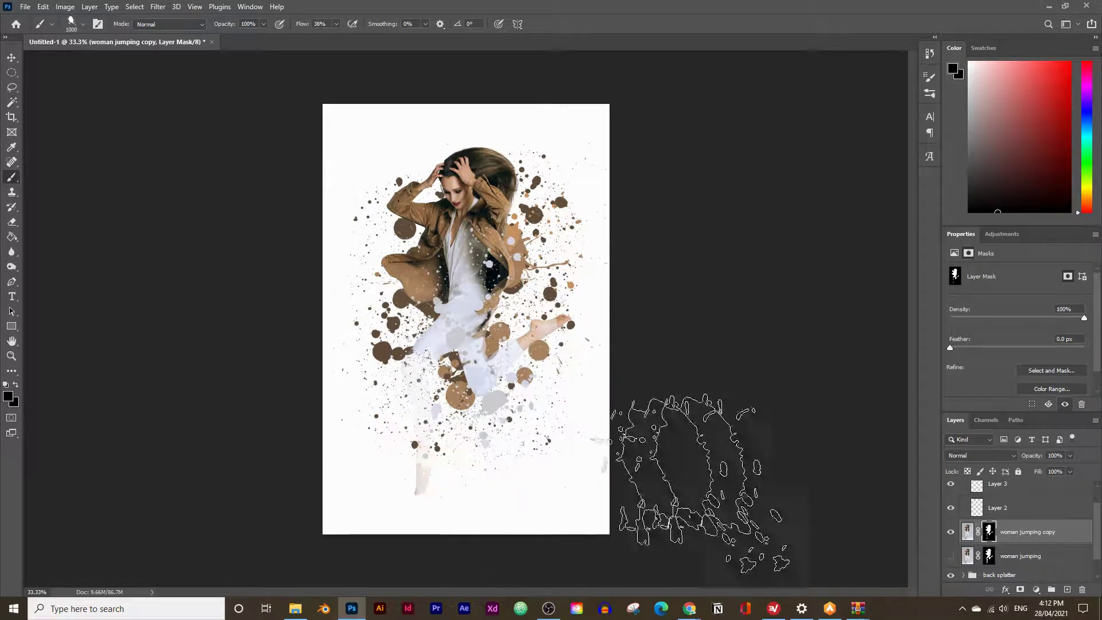
left_click(374, 500)
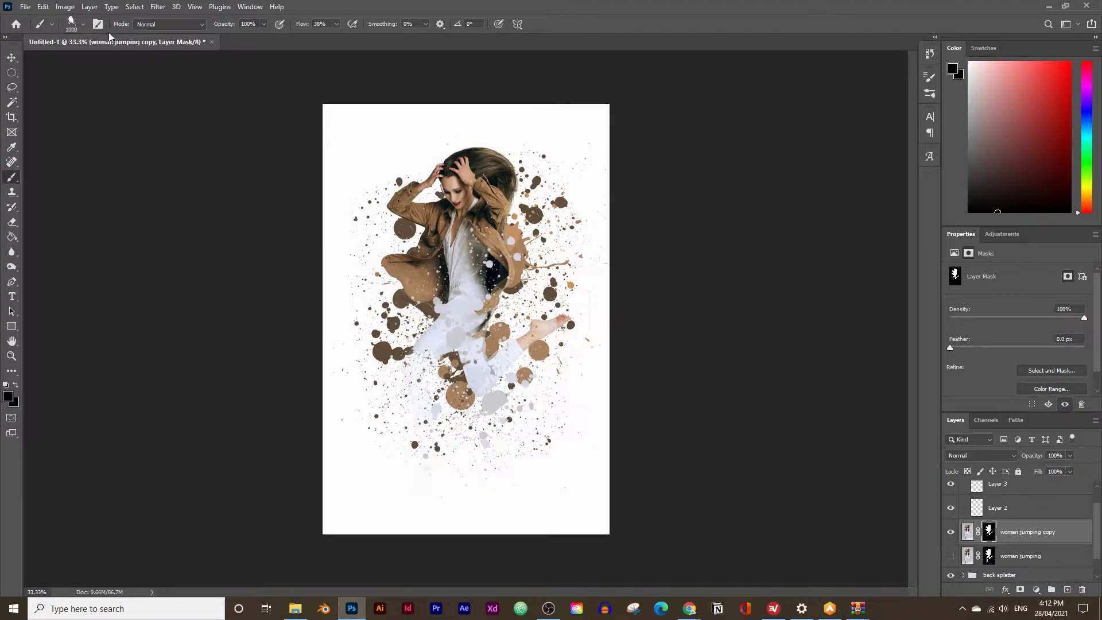
- Choose the bombay101_s5_9.jpg brush at 1544 px and stamp splatter holes into the copy's mask across the thighs and lower jacket
left_click(84, 25)
scroll(92, 176, "up", 5)
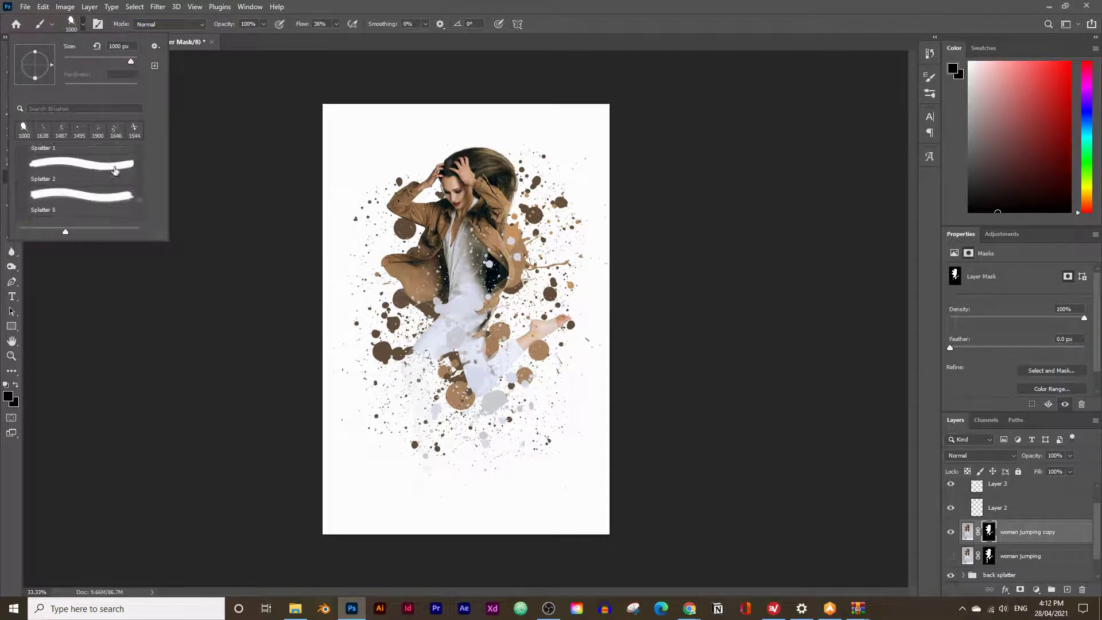
scroll(92, 176, "up", 1)
left_click(81, 172)
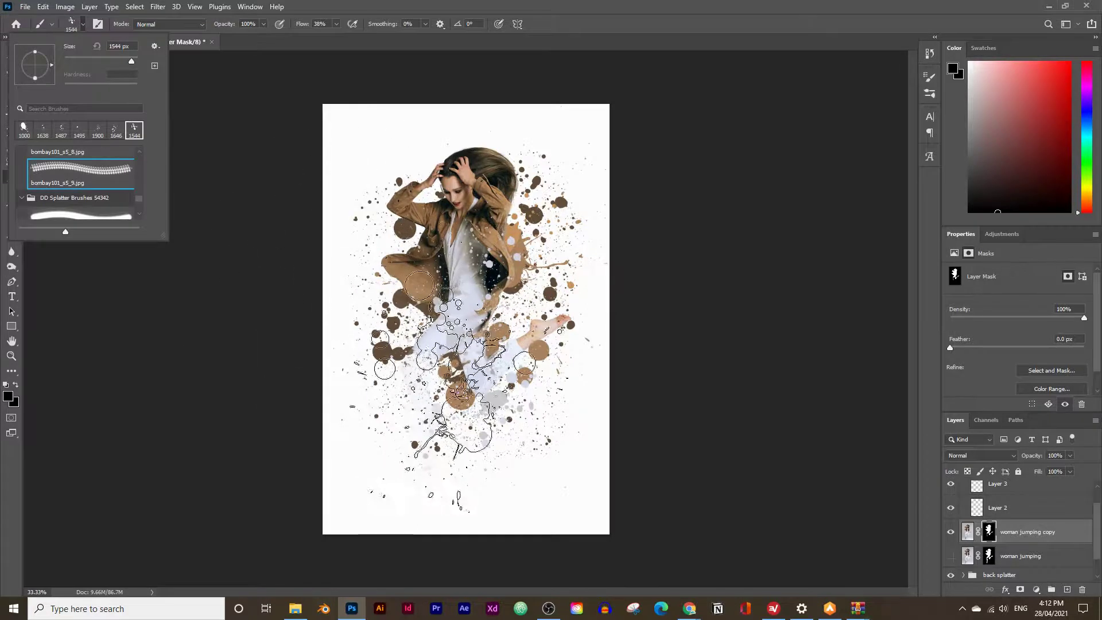
left_click(450, 368)
left_click(482, 367)
left_click(482, 367)
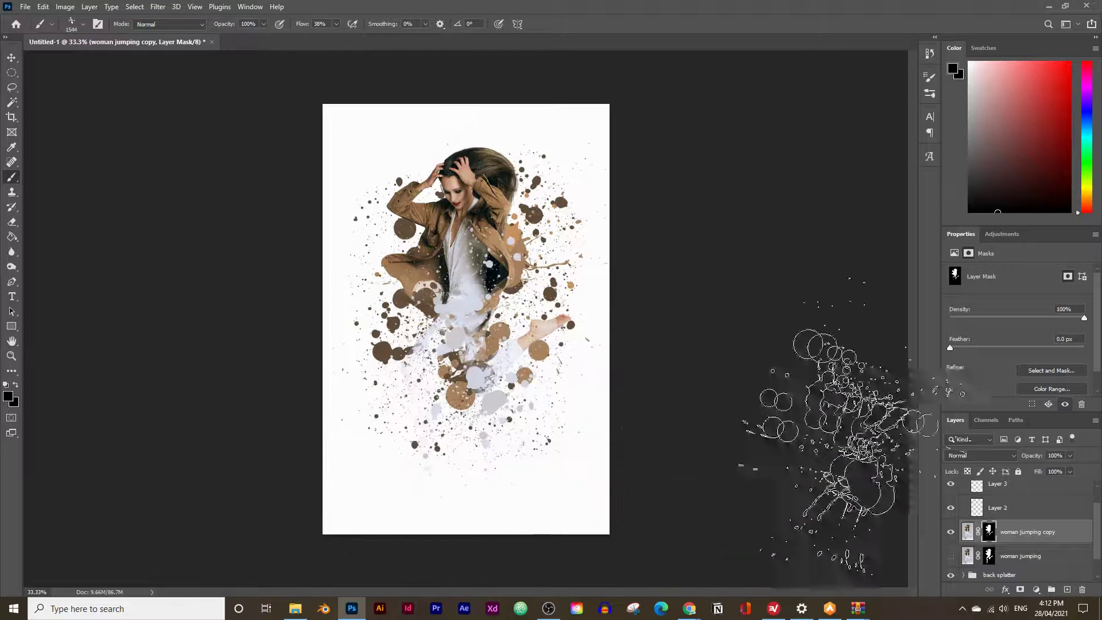
- Toggle the original woman jumping layer on and off to compare it with the splattered copy, leaving the original shown
left_click(952, 557)
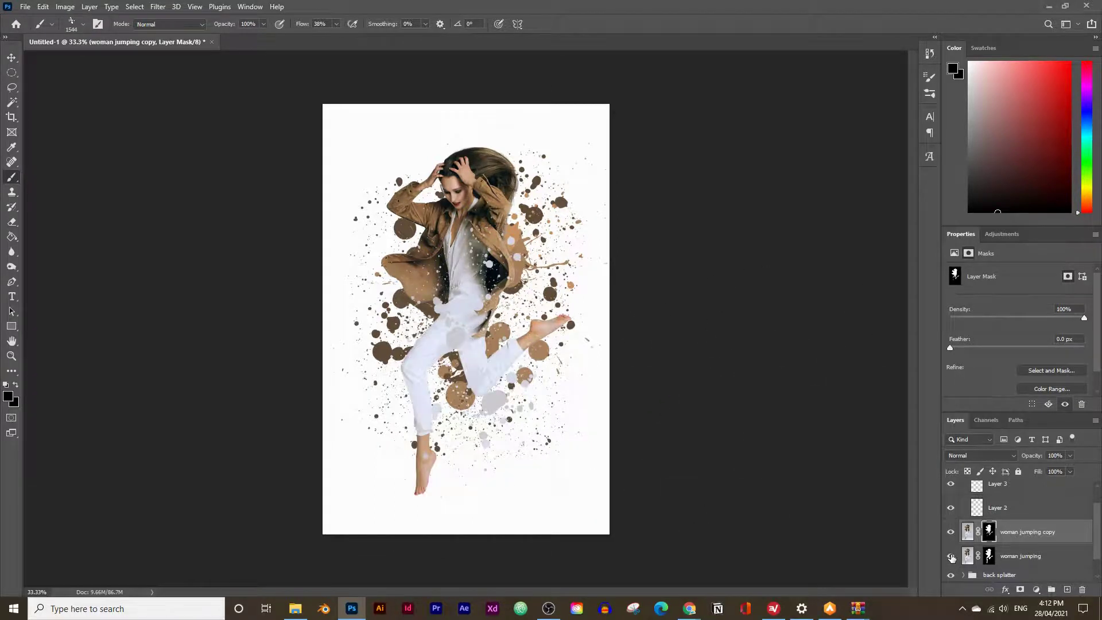
left_click(953, 558)
left_click(952, 557)
left_click(953, 558)
left_click(952, 556)
left_click(952, 557)
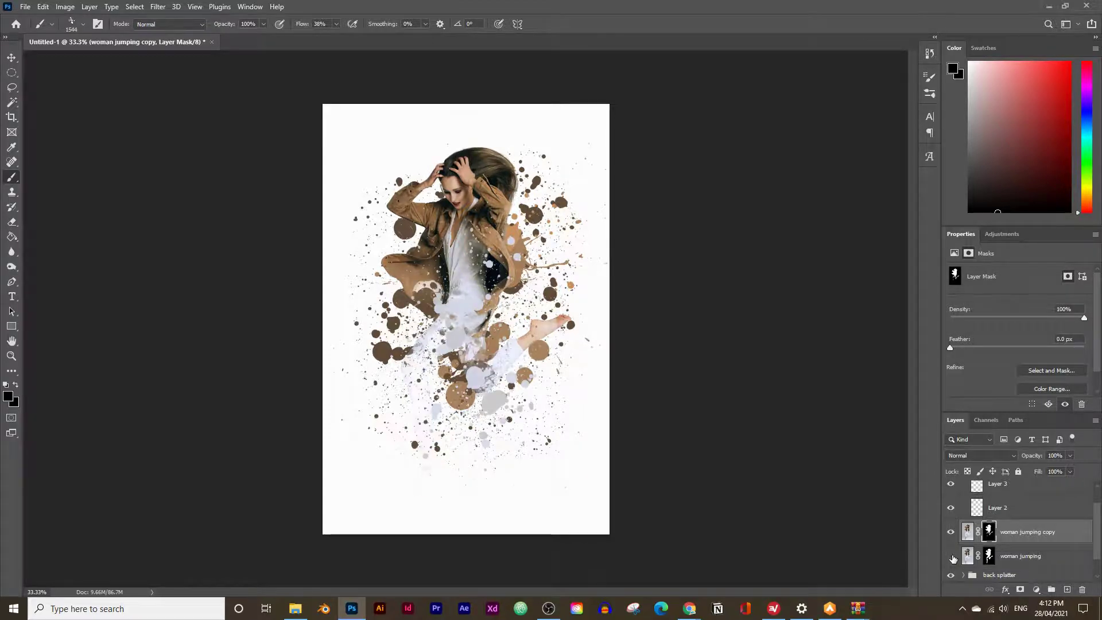
left_click(951, 557)
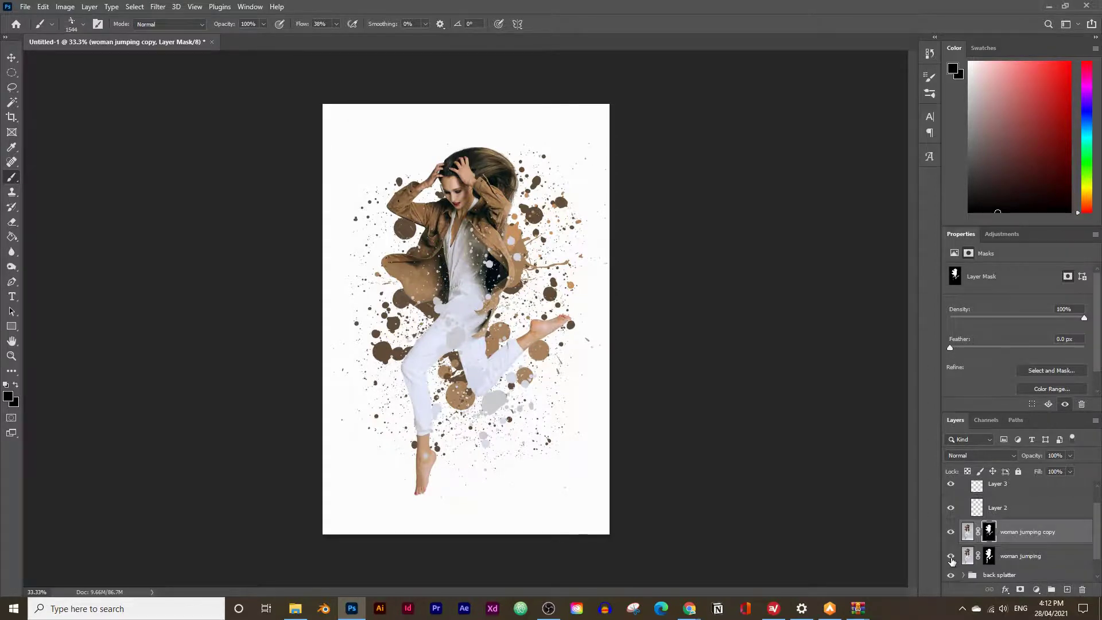
left_click(952, 557)
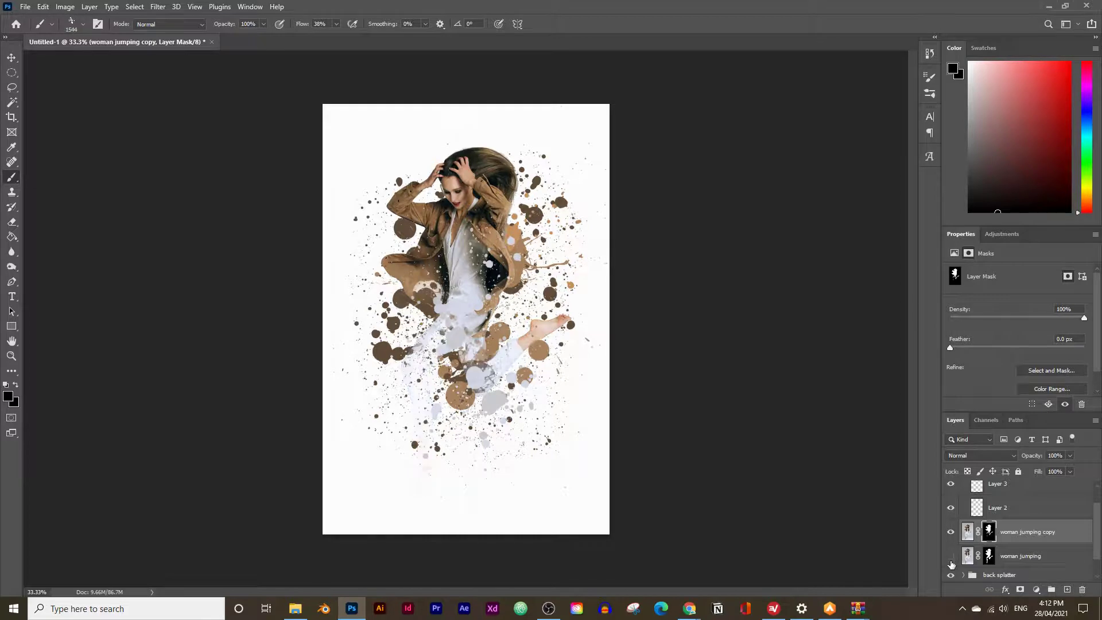
left_click(951, 557)
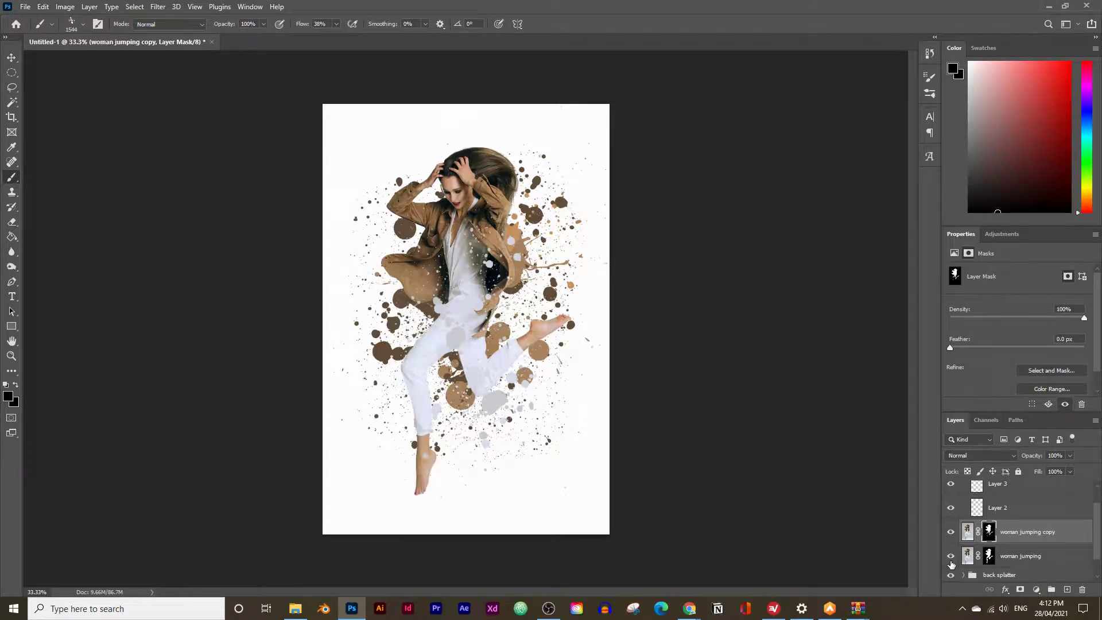